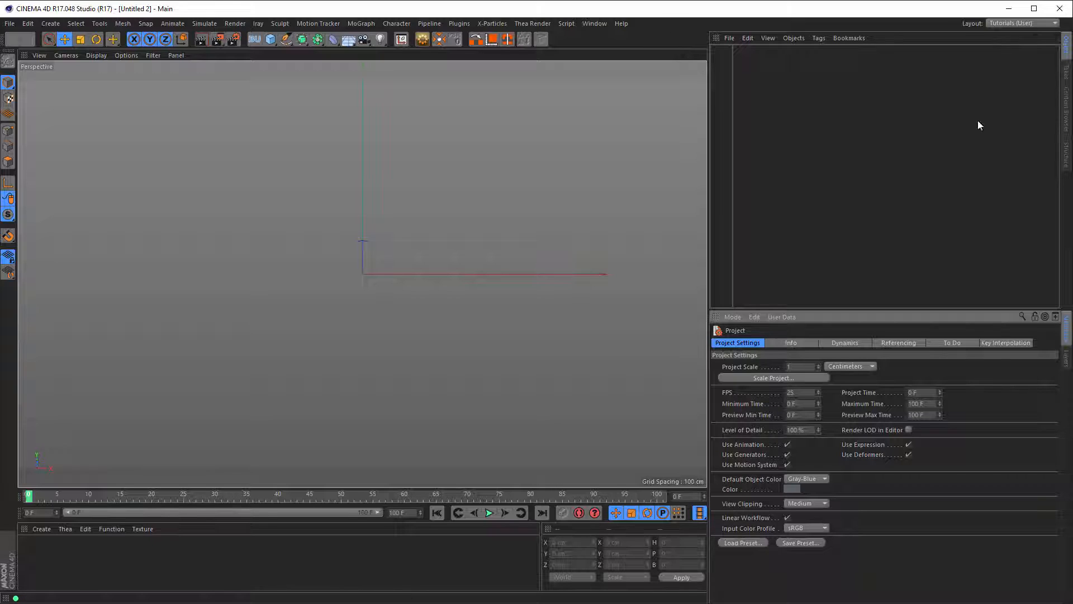
# Open the nikomedia_scene_rig_pro_v2.1.c4d scene from the Nikomedias Scene Rig Pro 2.1 preset library
pyautogui.click(1066, 112)
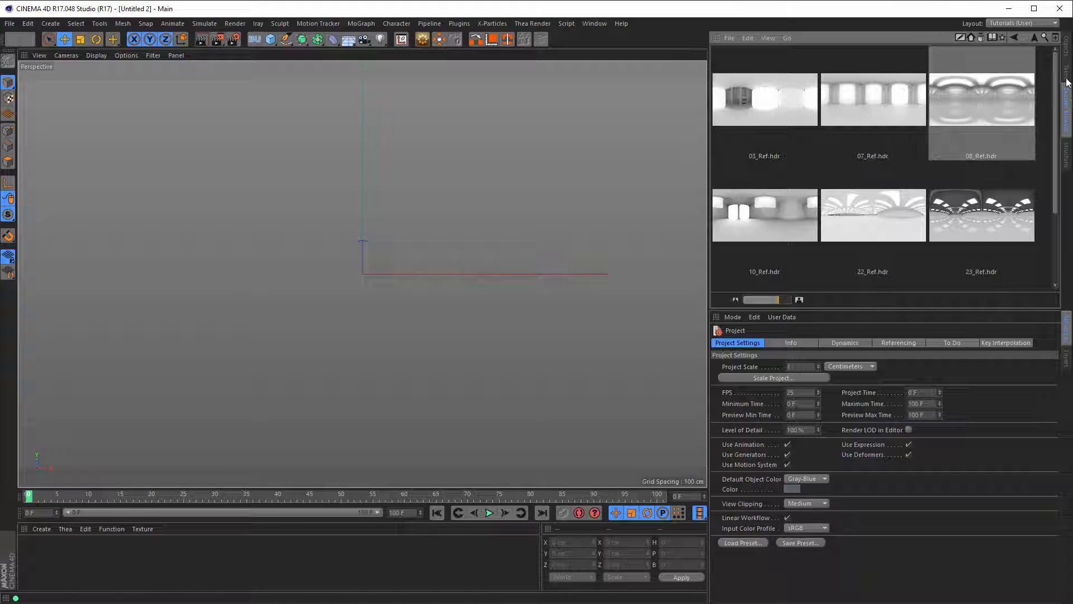
pyautogui.click(1034, 38)
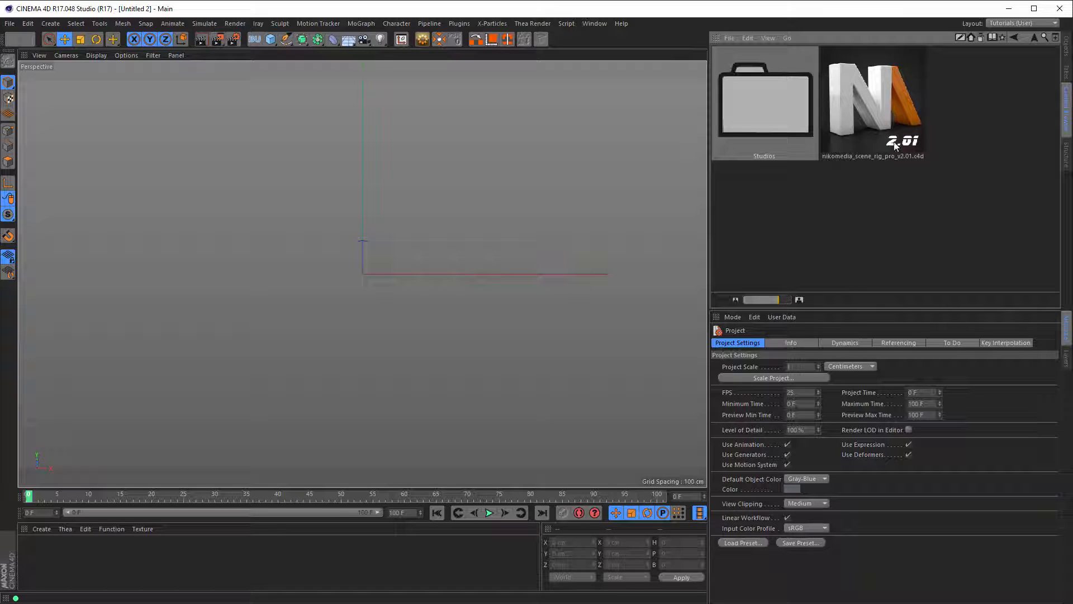
pyautogui.click(1001, 34)
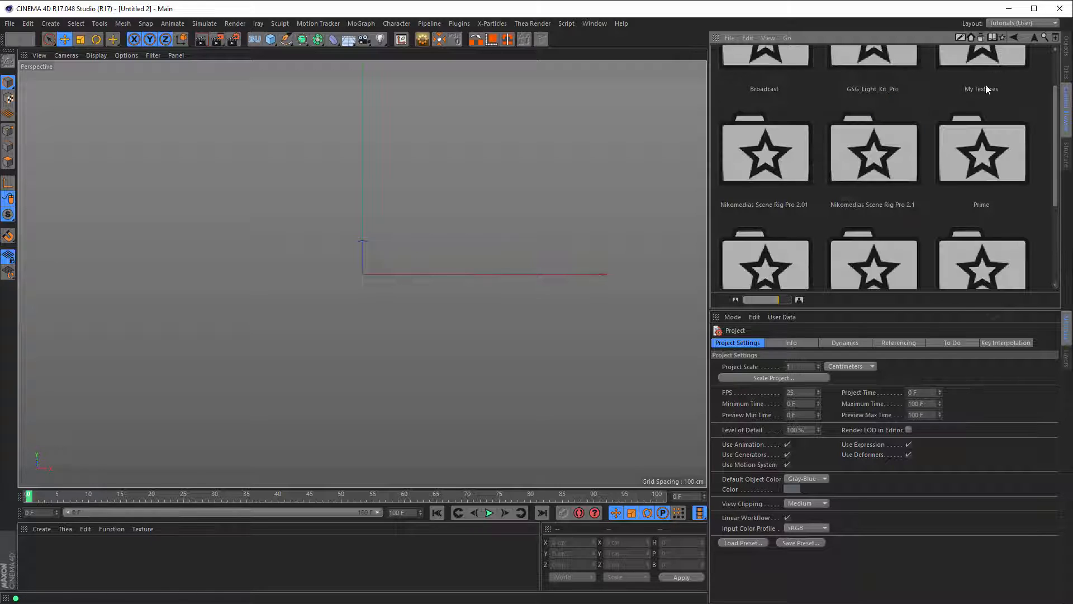
pyautogui.doubleClick(864, 169)
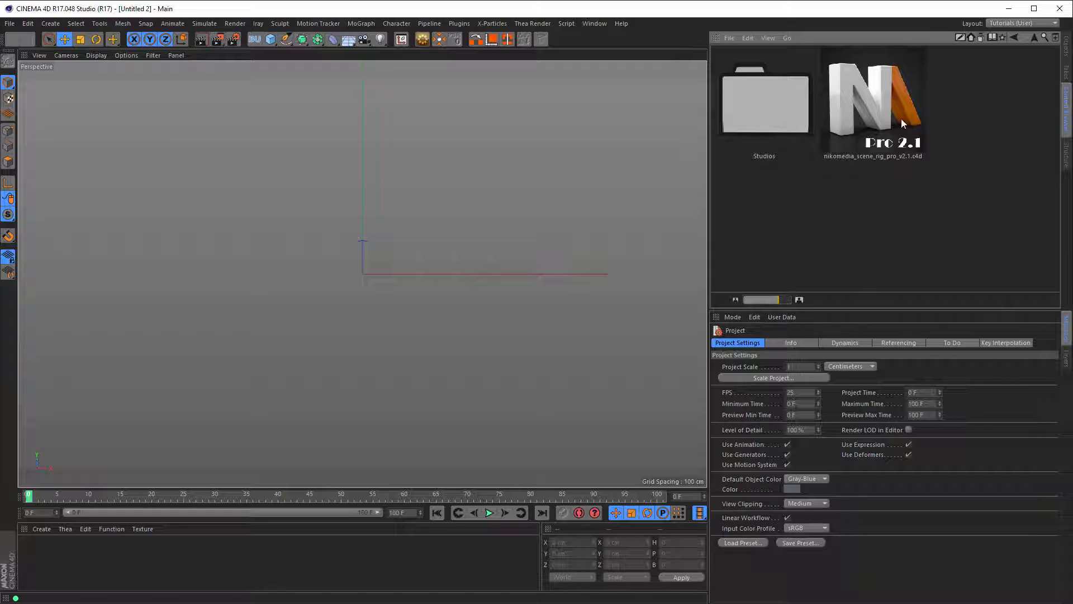
pyautogui.doubleClick(880, 109)
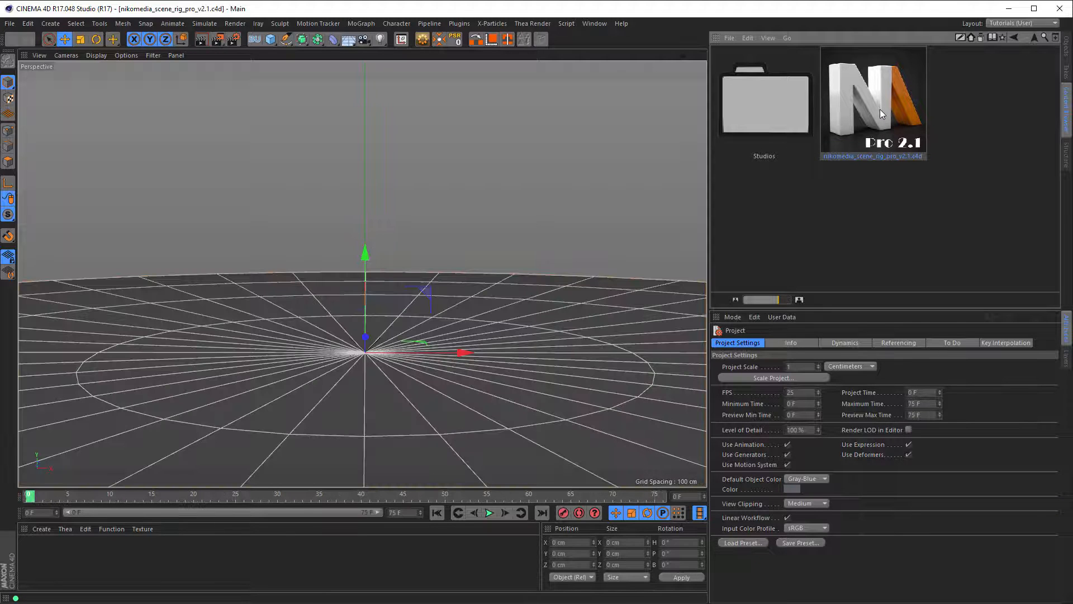
# Select the Nikomedias Scene Rig Pro 2.1 object and expand the HDRI group of its HDRI settings
pyautogui.click(1065, 51)
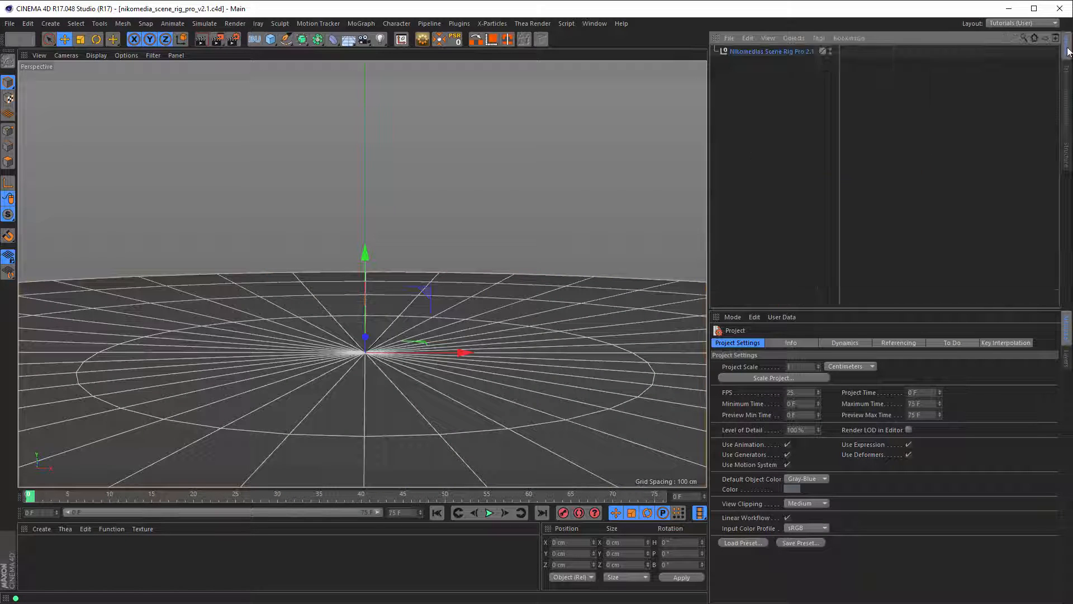
pyautogui.click(767, 51)
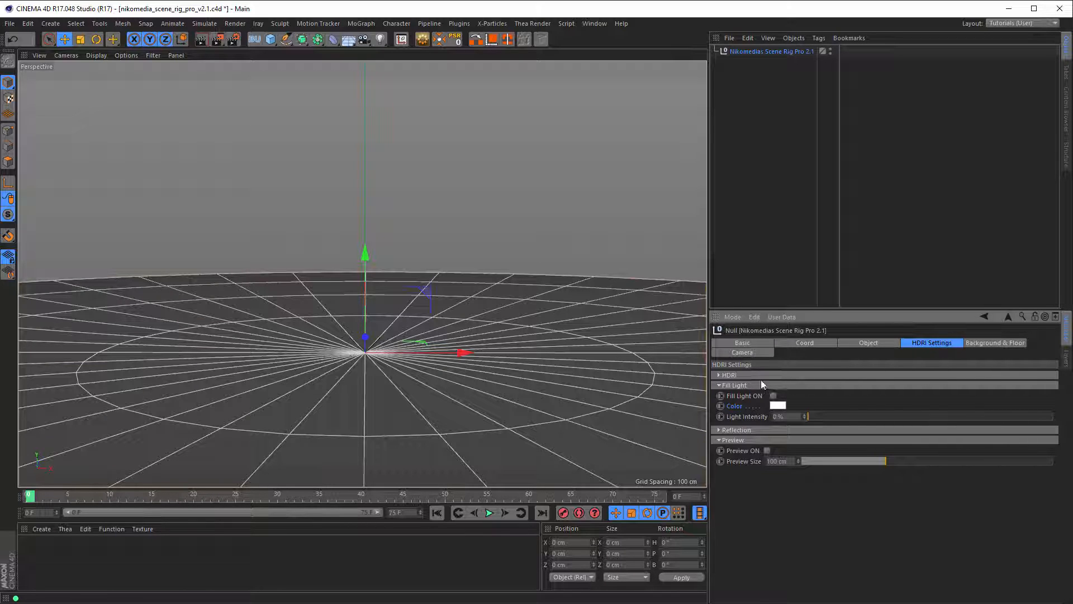
pyautogui.click(726, 375)
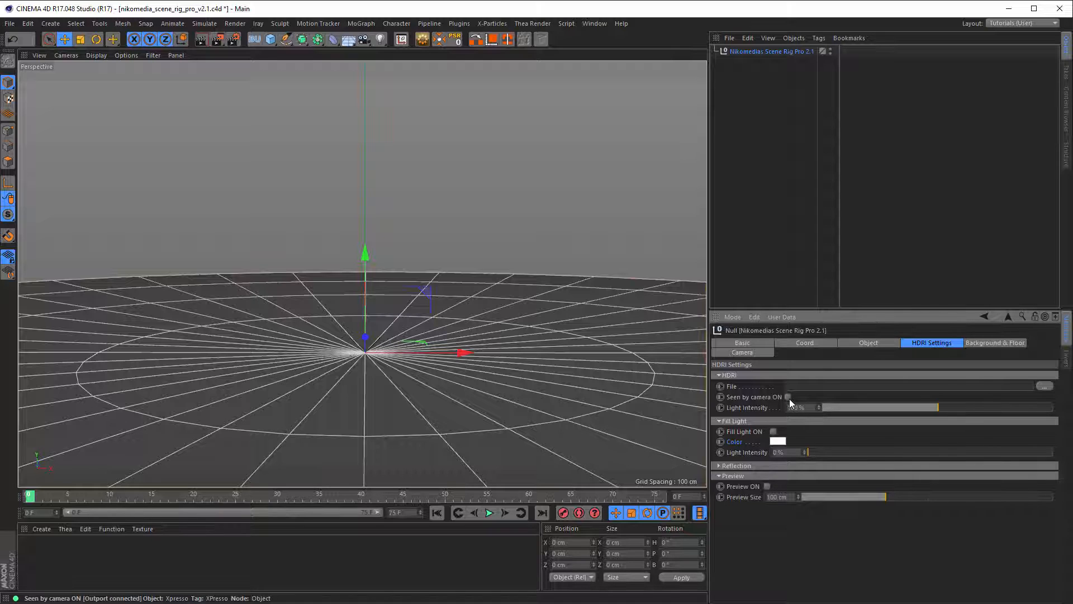
# Assign 08_Ref.hdr from the preset library's Studios folder as the rig's HDRI file
pyautogui.click(1066, 112)
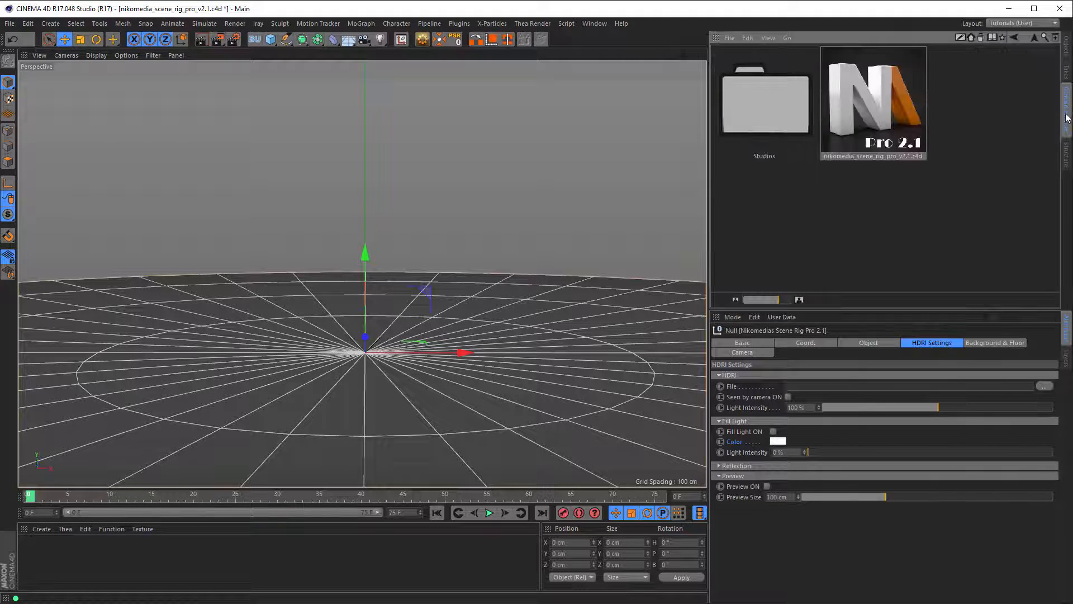
pyautogui.doubleClick(753, 116)
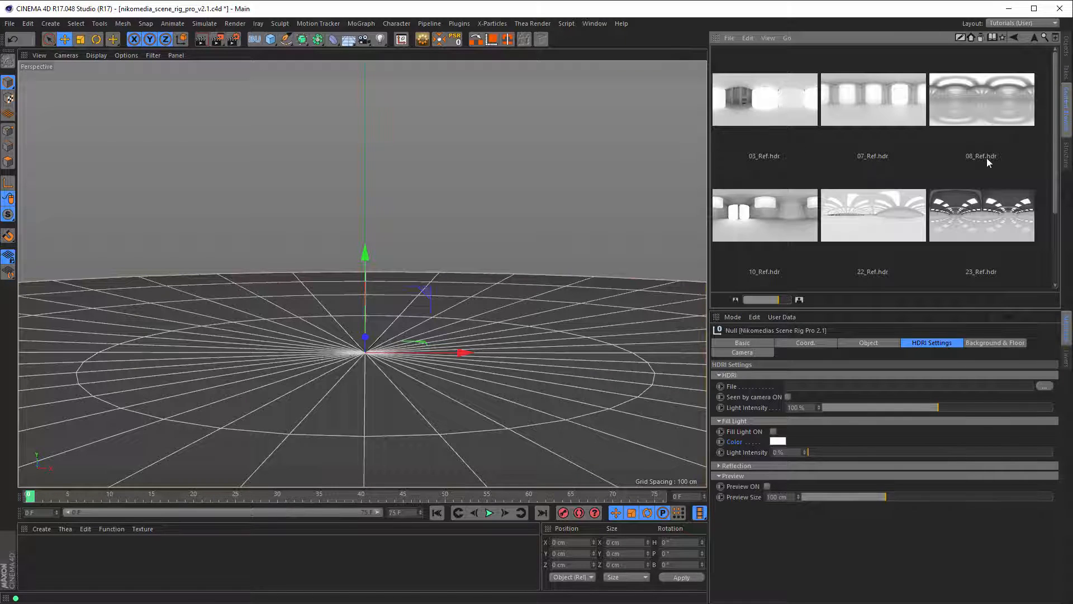
pyautogui.moveTo(1053, 108); pyautogui.dragTo(1028, 99)
pyautogui.click(982, 122)
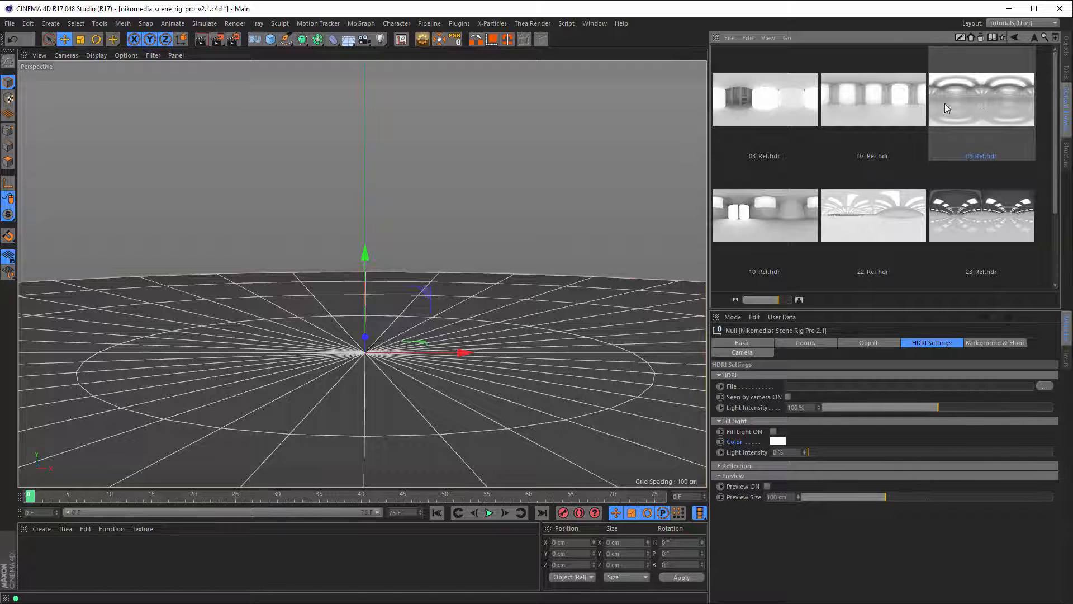
pyautogui.click(869, 109)
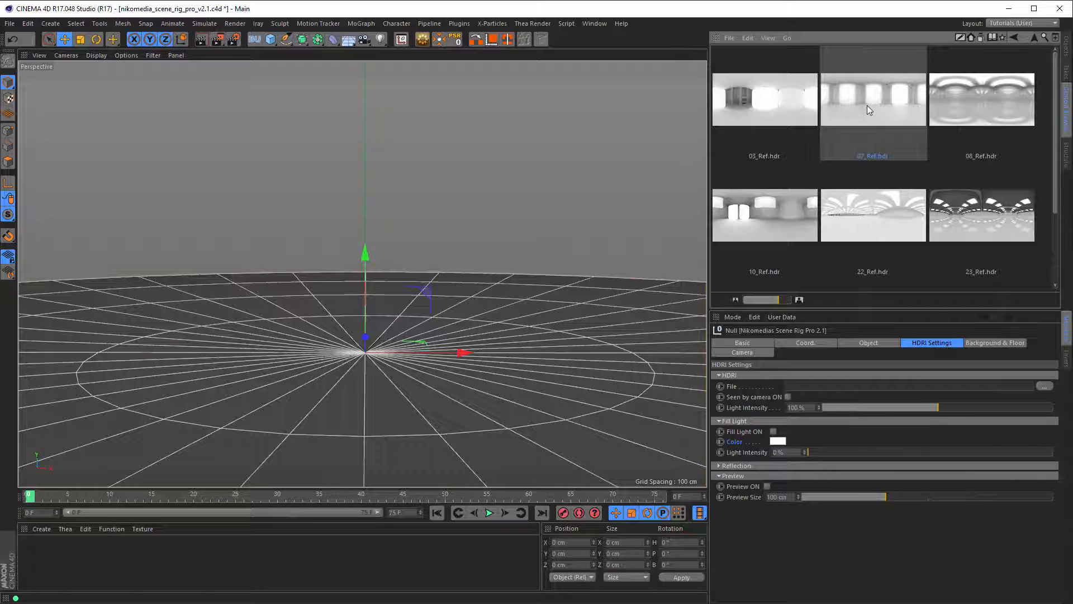
pyautogui.click(966, 102)
pyautogui.moveTo(798, 387); pyautogui.dragTo(799, 387)
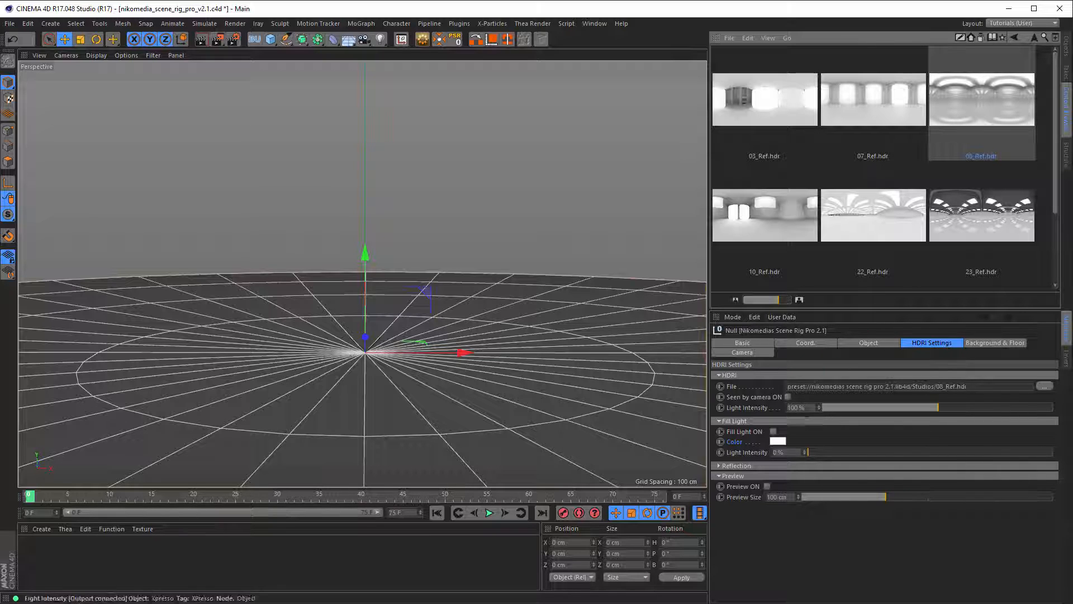
pyautogui.click(1067, 50)
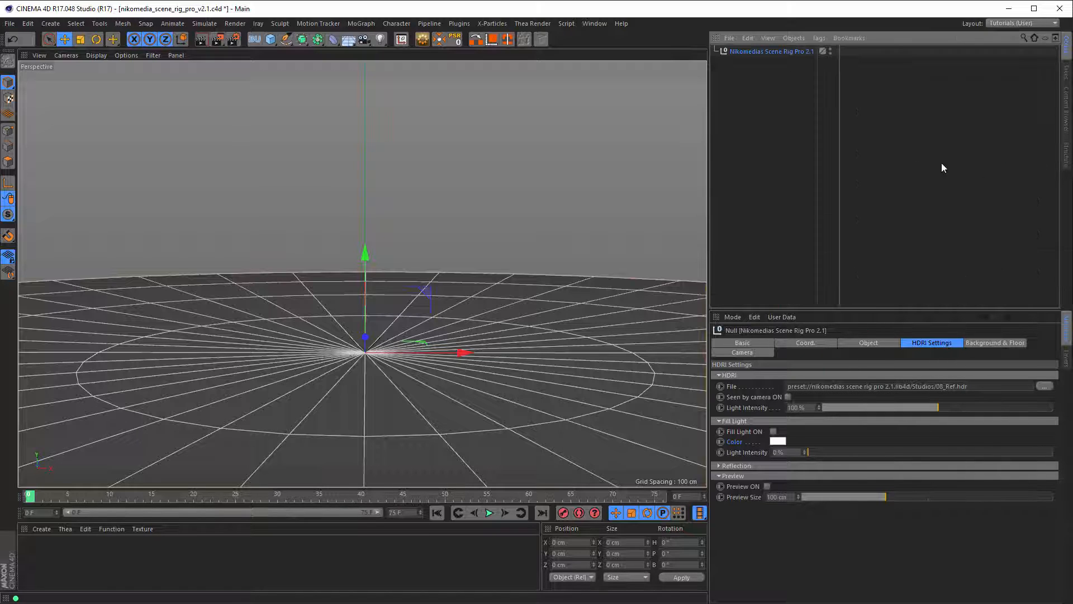
# Make the HDRI visible to the camera and inspect the studio background around the floor from several angles
pyautogui.click(788, 397)
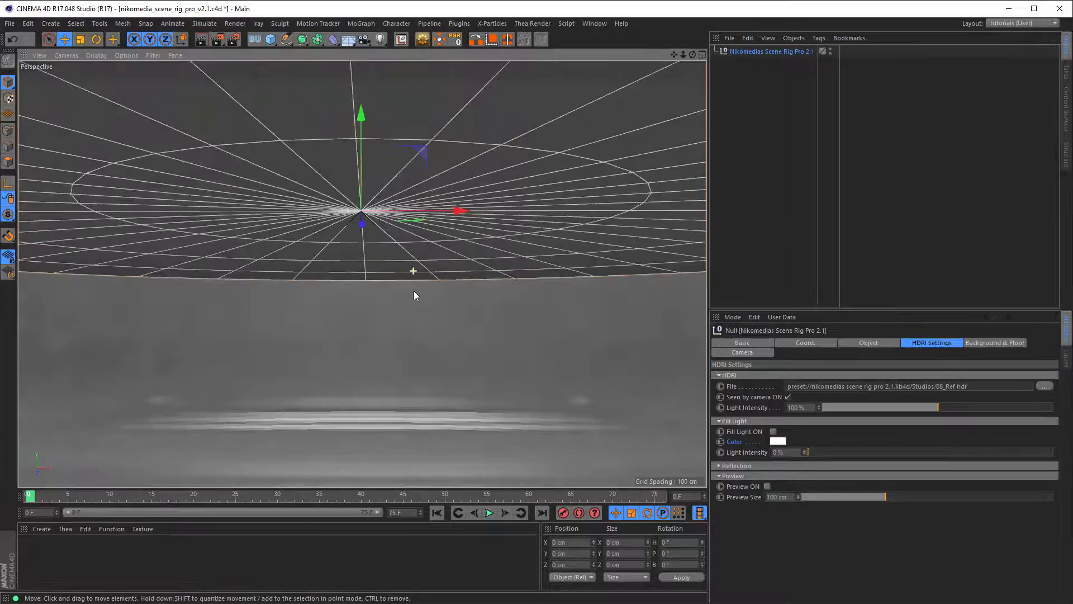
pyautogui.keyDown('alt'); pyautogui.moveTo(413, 291); pyautogui.dragTo(411, 266); pyautogui.keyUp('alt')
pyautogui.keyDown('alt'); pyautogui.moveTo(411, 267); pyautogui.dragTo(435, 341, button='middle'); pyautogui.keyUp('alt')
pyautogui.keyDown('alt'); pyautogui.moveTo(436, 342); pyautogui.dragTo(363, 354, button='right'); pyautogui.keyUp('alt')
pyautogui.keyDown('alt'); pyautogui.moveTo(425, 339); pyautogui.dragTo(489, 347); pyautogui.keyUp('alt')
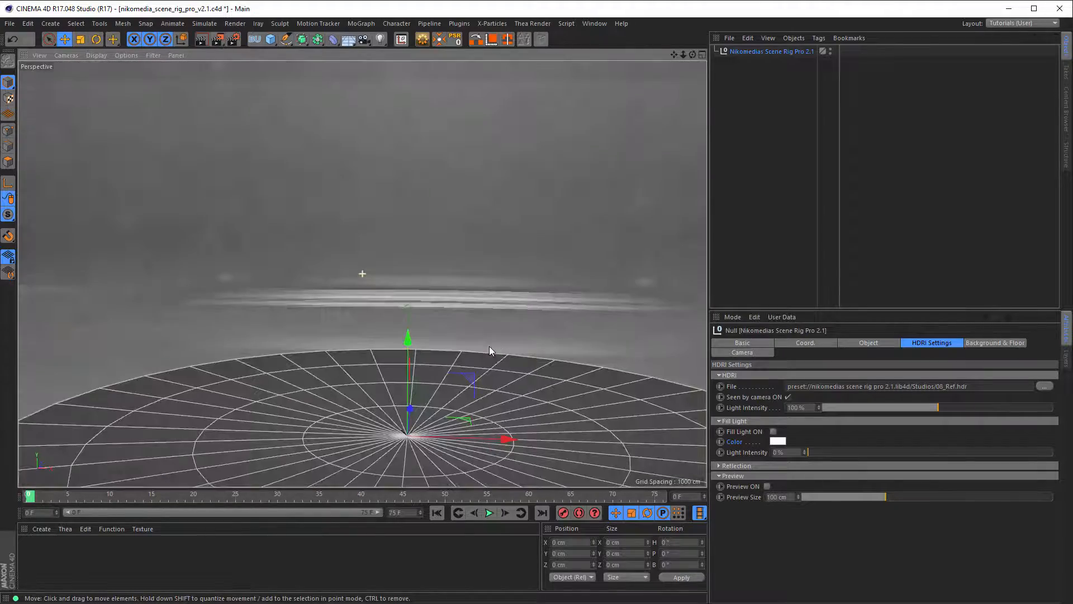
pyautogui.keyDown('alt'); pyautogui.moveTo(488, 347); pyautogui.dragTo(457, 362, button='right'); pyautogui.keyUp('alt')
pyautogui.keyDown('alt'); pyautogui.moveTo(456, 362); pyautogui.dragTo(439, 284, button='middle'); pyautogui.keyUp('alt')
pyautogui.keyDown('alt'); pyautogui.moveTo(440, 283); pyautogui.dragTo(506, 297, button='right'); pyautogui.keyUp('alt')
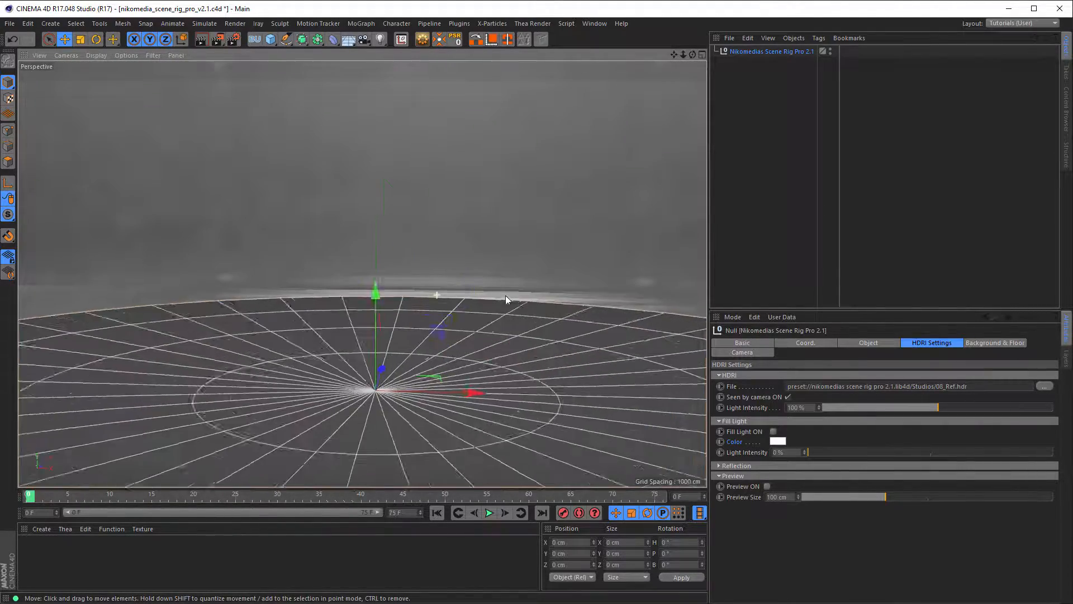
pyautogui.keyDown('alt'); pyautogui.moveTo(505, 296); pyautogui.dragTo(434, 324); pyautogui.keyUp('alt')
pyautogui.keyDown('alt'); pyautogui.moveTo(434, 324); pyautogui.dragTo(405, 247, button='middle'); pyautogui.keyUp('alt')
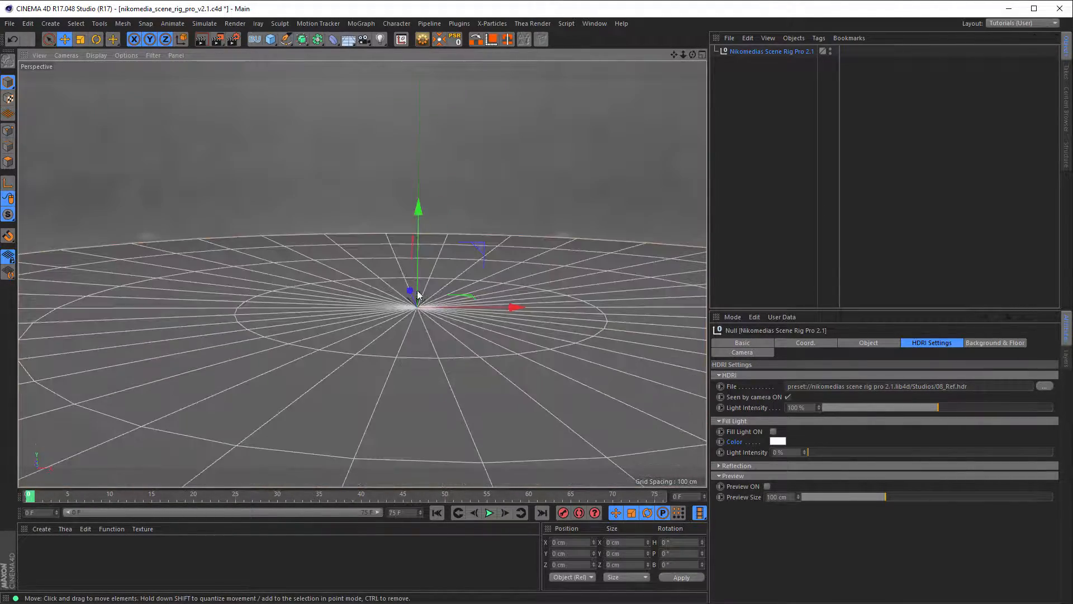
pyautogui.keyDown('alt'); pyautogui.moveTo(415, 295); pyautogui.dragTo(376, 309, button='right'); pyautogui.keyUp('alt')
pyautogui.keyDown('alt'); pyautogui.moveTo(377, 309); pyautogui.dragTo(416, 297); pyautogui.keyUp('alt')
pyautogui.keyDown('alt'); pyautogui.moveTo(419, 296); pyautogui.dragTo(408, 324, button='middle'); pyautogui.keyUp('alt')
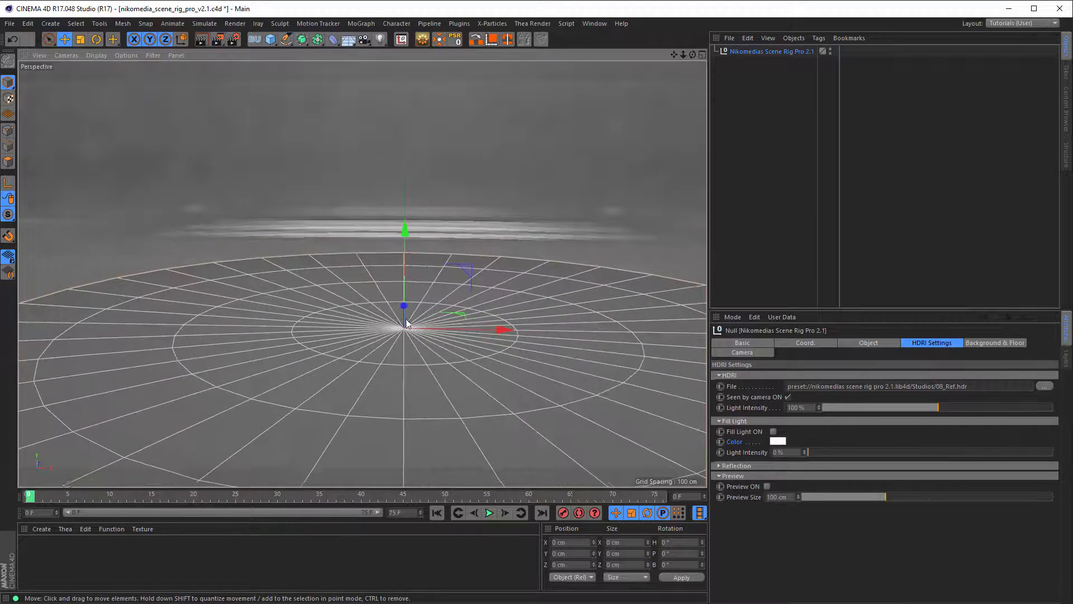
pyautogui.keyDown('alt'); pyautogui.moveTo(408, 323); pyautogui.dragTo(404, 315); pyautogui.keyUp('alt')
pyautogui.keyDown('alt'); pyautogui.moveTo(404, 314); pyautogui.dragTo(427, 309, button='right'); pyautogui.keyUp('alt')
pyautogui.keyDown('alt'); pyautogui.moveTo(427, 309); pyautogui.dragTo(430, 312); pyautogui.keyUp('alt')
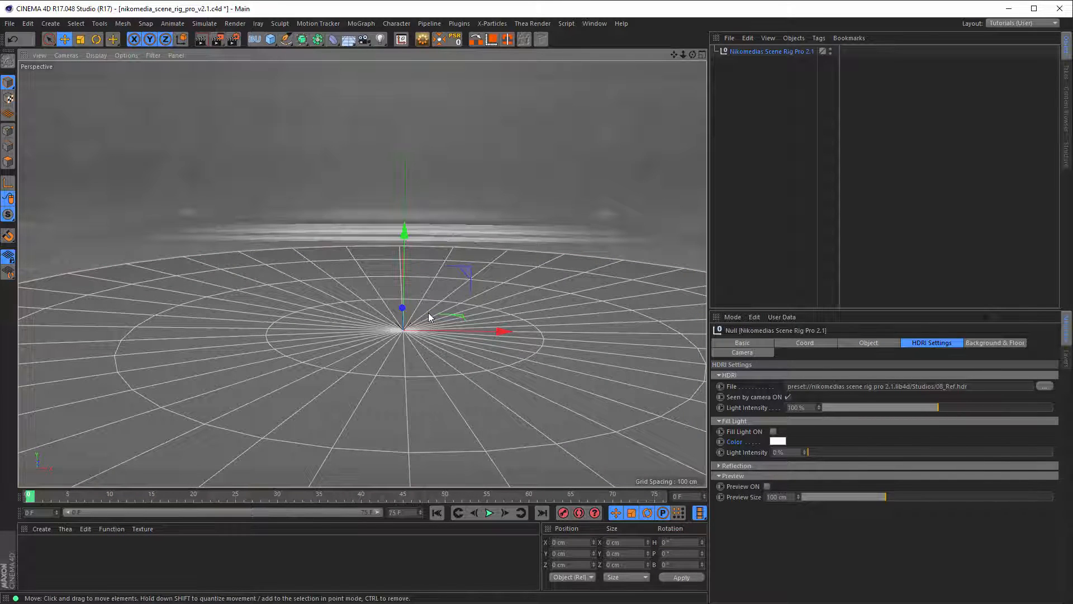
# Turn the rig's floor off and back on, and switch off Seen by camera for the HDRI
pyautogui.click(984, 344)
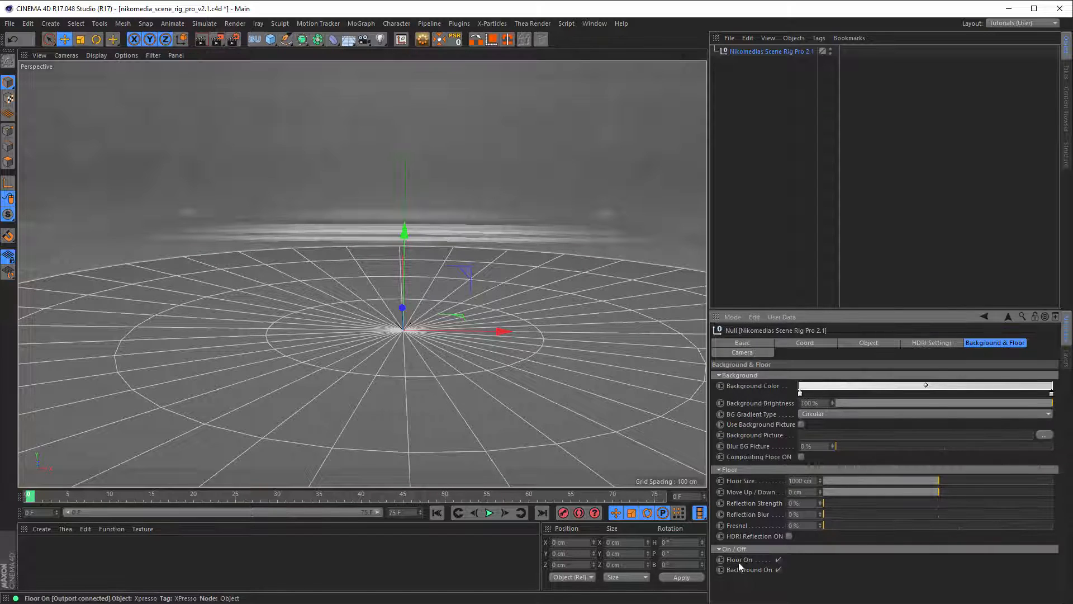
pyautogui.click(778, 560)
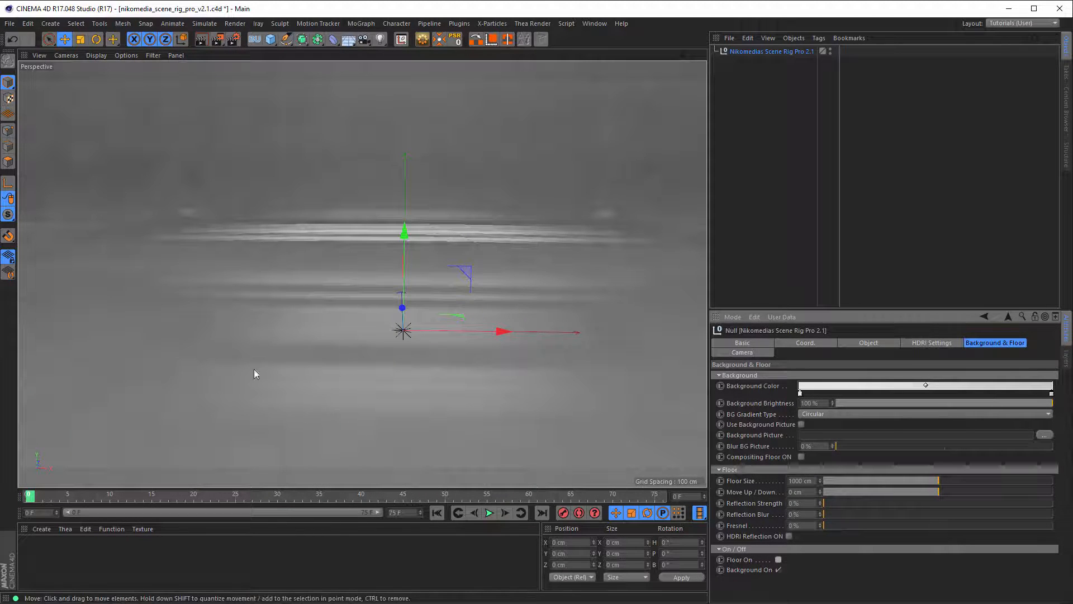
pyautogui.click(778, 559)
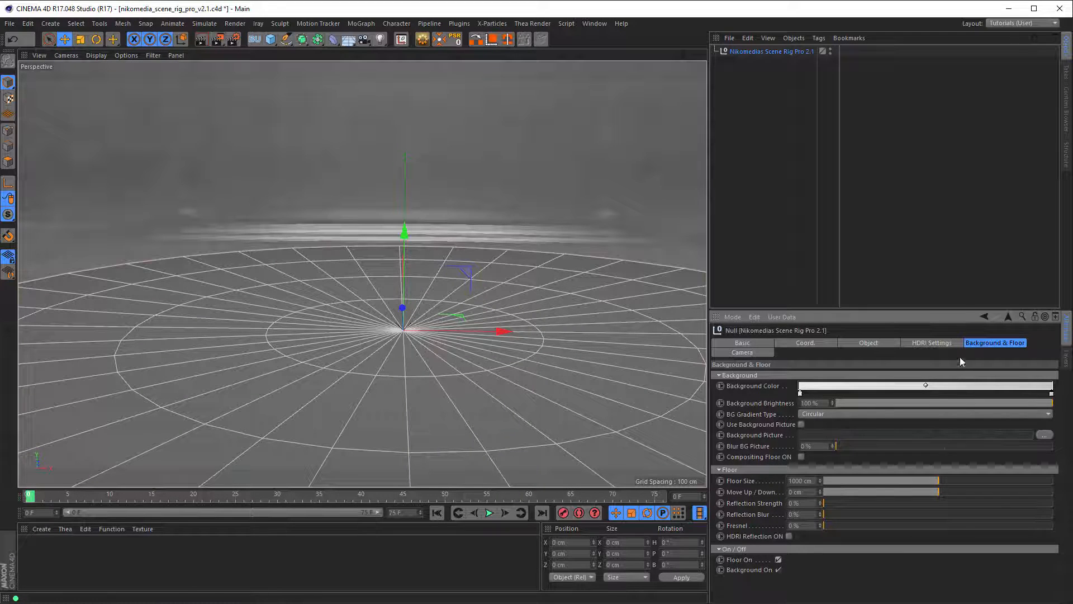
pyautogui.click(932, 342)
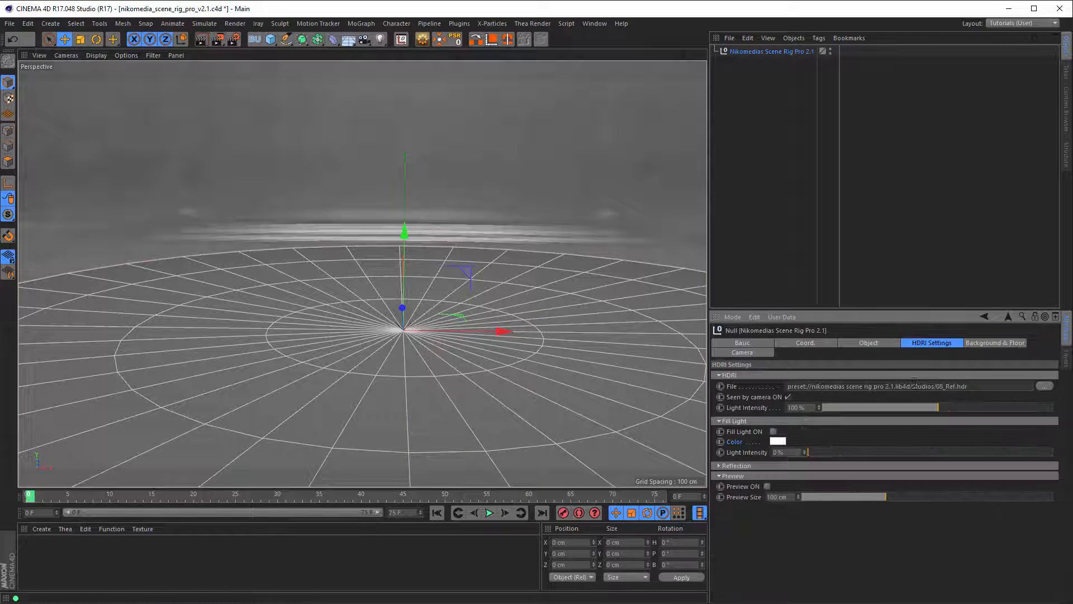
pyautogui.click(788, 396)
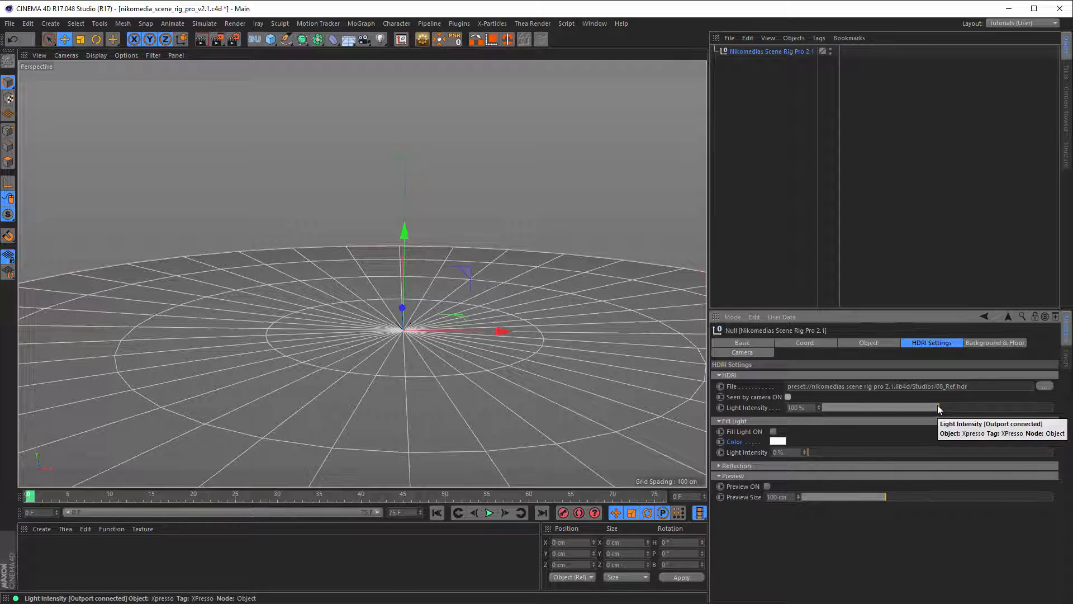
# Try an HDRI light intensity of 200% and set it back to 100%
pyautogui.moveTo(938, 409); pyautogui.dragTo(1068, 419)
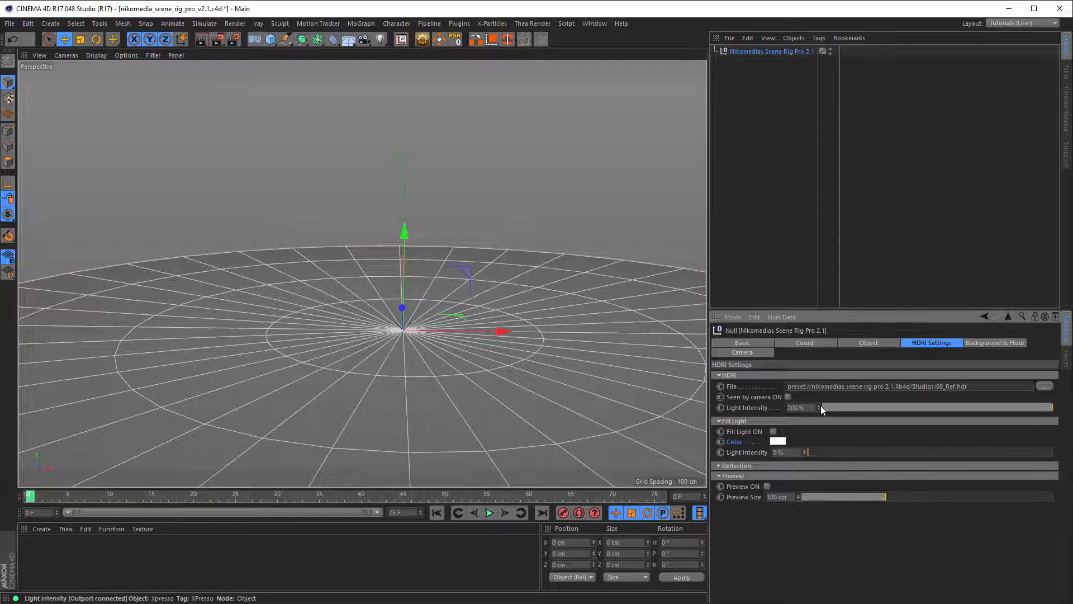
pyautogui.moveTo(819, 407)
pyautogui.mouseDown()
pyautogui.moveTo(819, 380)
pyautogui.moveTo(819, 427)
pyautogui.mouseUp()
pyautogui.write('100')
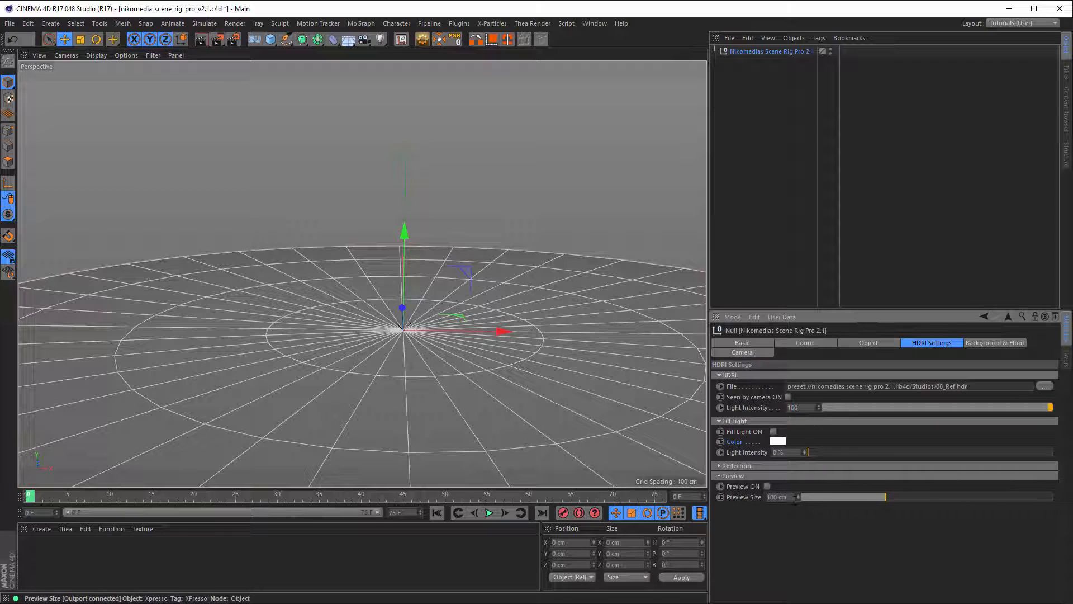
pyautogui.press('Return')
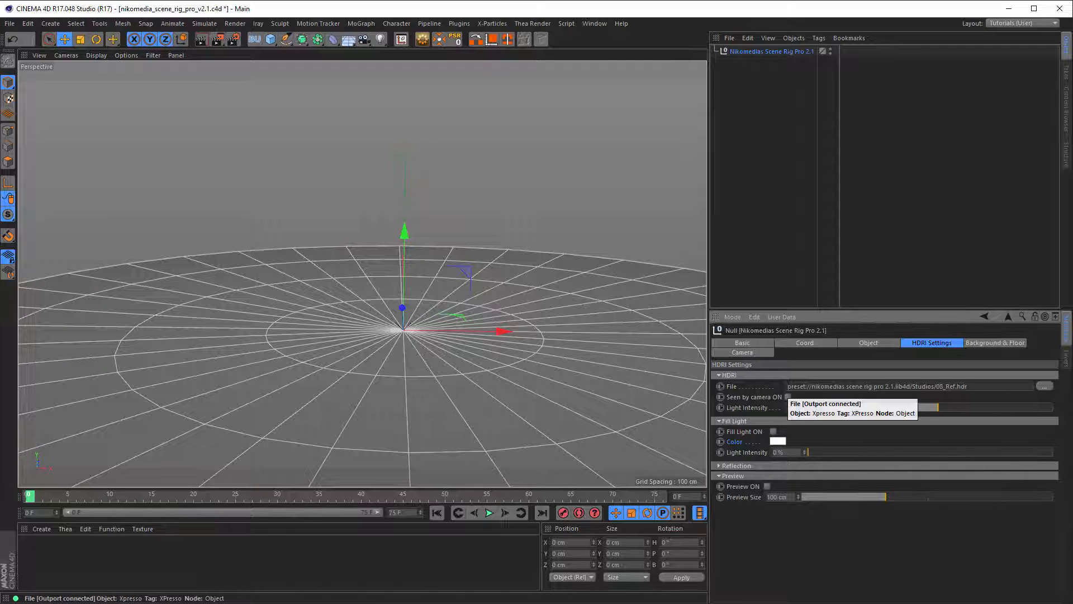
# Add a cube at the scene centre and raise it to a Y position of about 99.4 cm
pyautogui.click(271, 40)
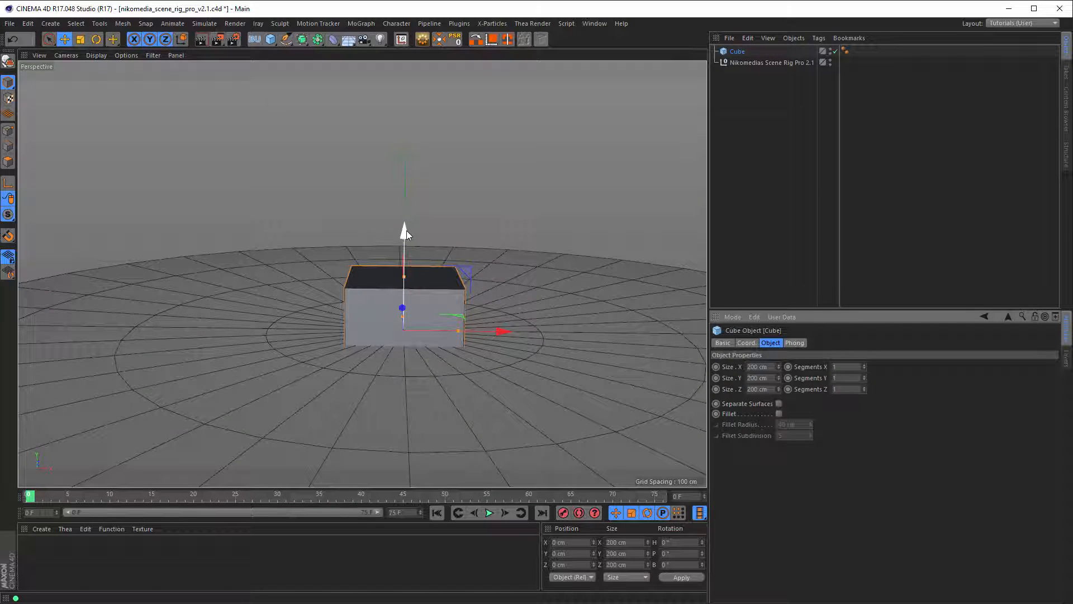
pyautogui.moveTo(406, 230); pyautogui.dragTo(400, 176)
pyautogui.scroll(4, 446, 253)
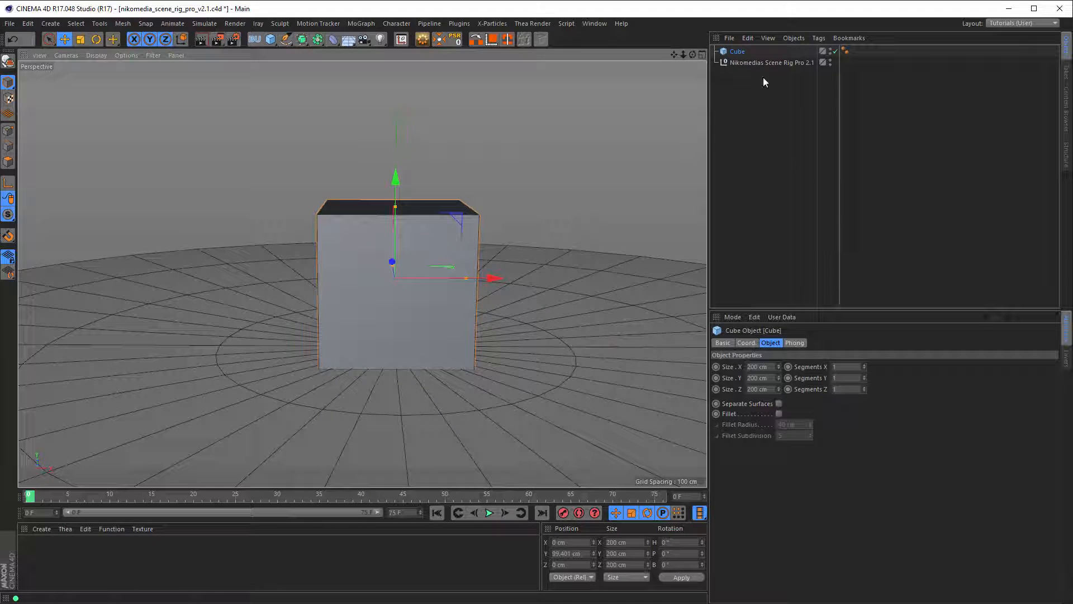
# Enable the cube's fillet and fine-tune its Y position to about 100.5 cm so it rests on the floor
pyautogui.click(778, 413)
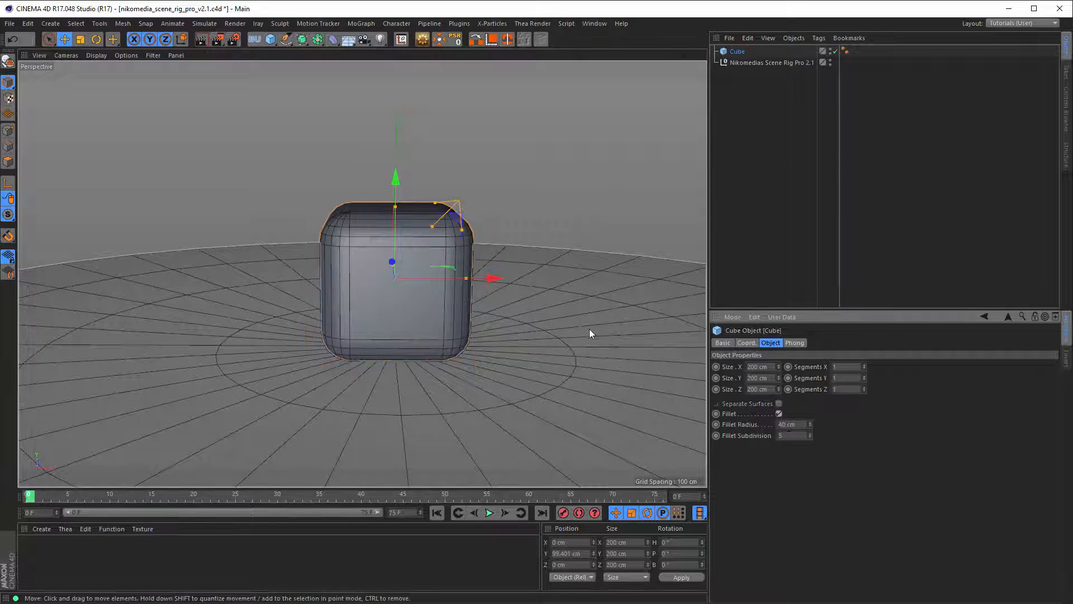
pyautogui.middleClick(342, 390)
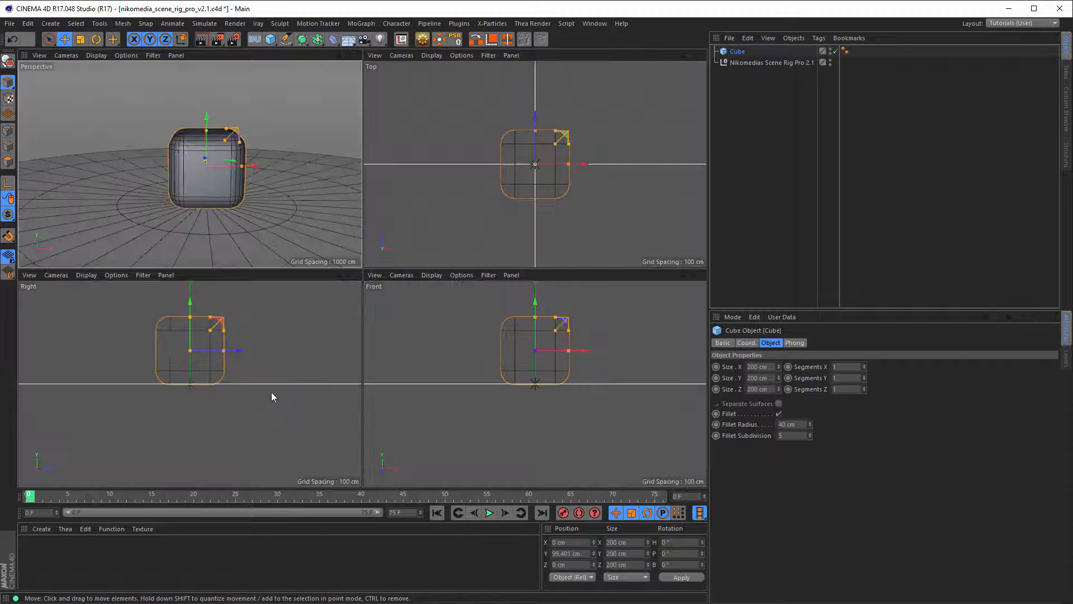
pyautogui.scroll(5, 182, 355)
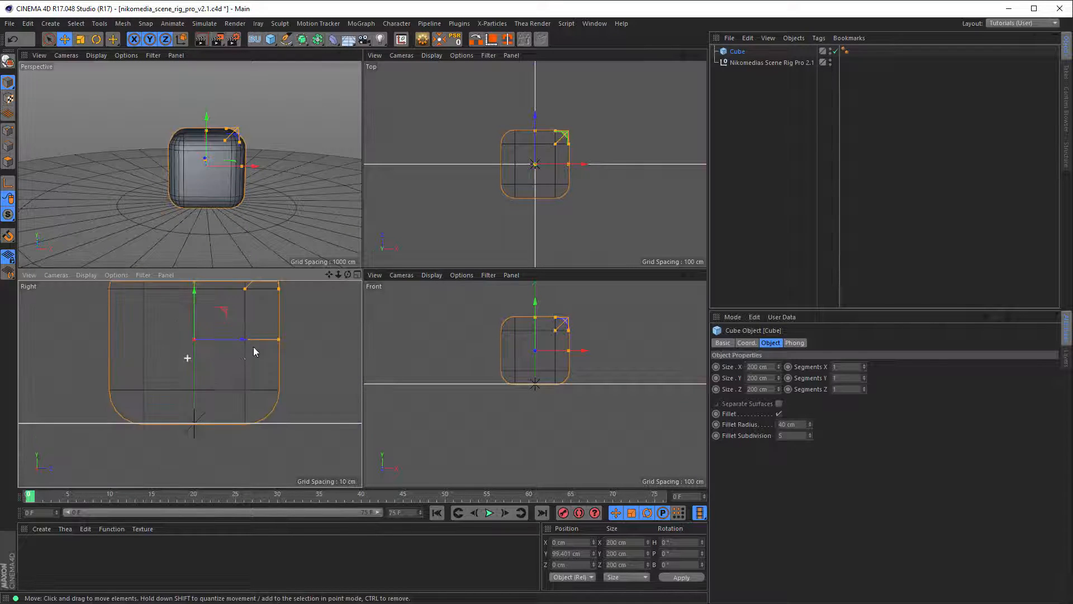
pyautogui.keyDown('alt'); pyautogui.moveTo(234, 373); pyautogui.dragTo(223, 371, button='middle'); pyautogui.keyUp('alt')
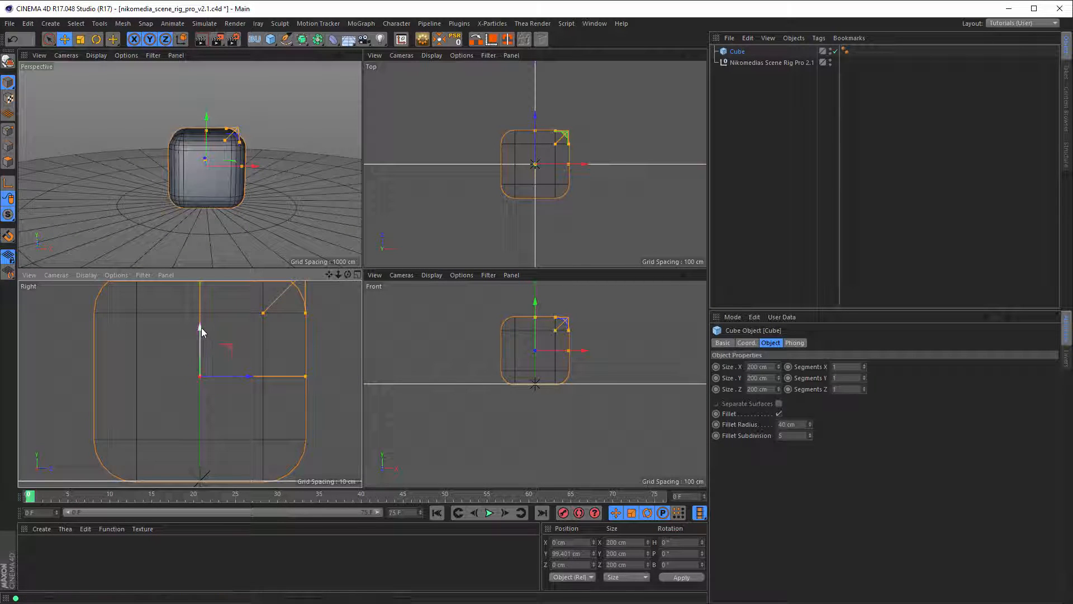
pyautogui.moveTo(201, 327); pyautogui.dragTo(199, 326)
pyautogui.middleClick(202, 249)
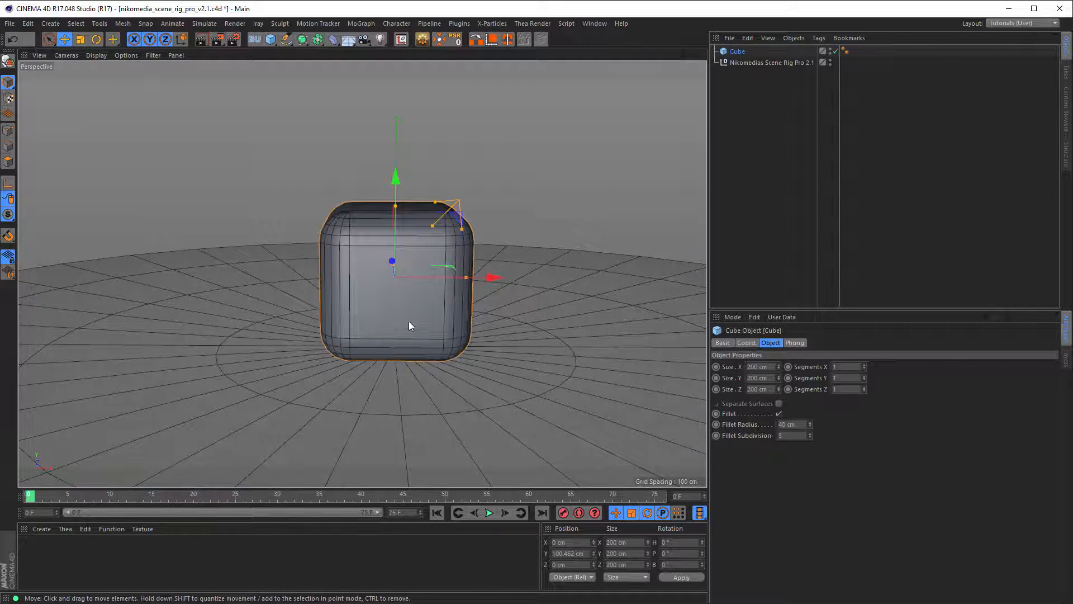
# Create a new material and lower its colour brightness to about 18%
pyautogui.doubleClick(117, 562)
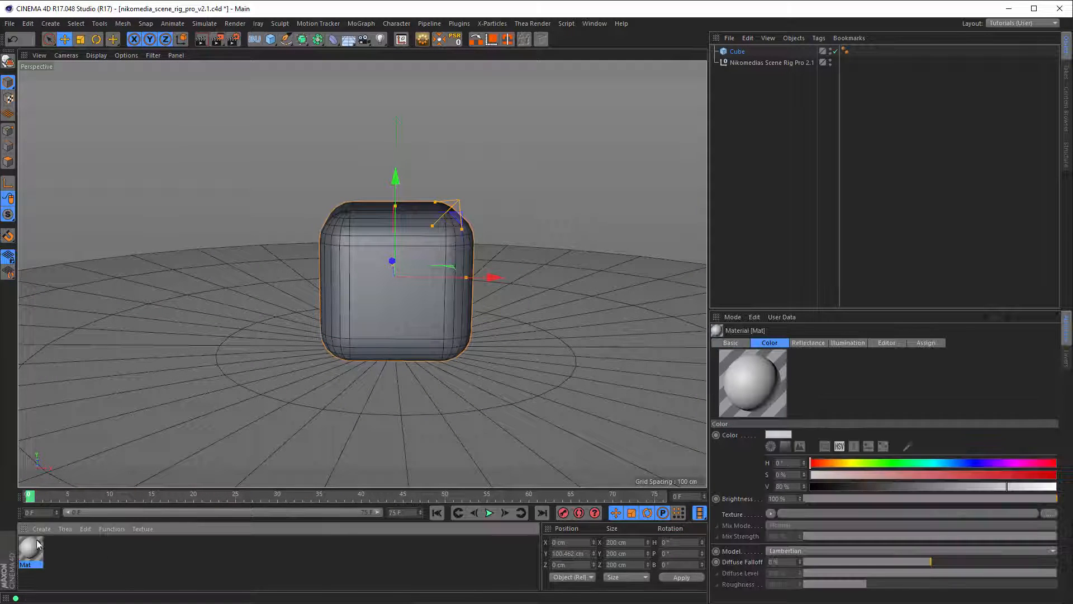
pyautogui.doubleClick(36, 543)
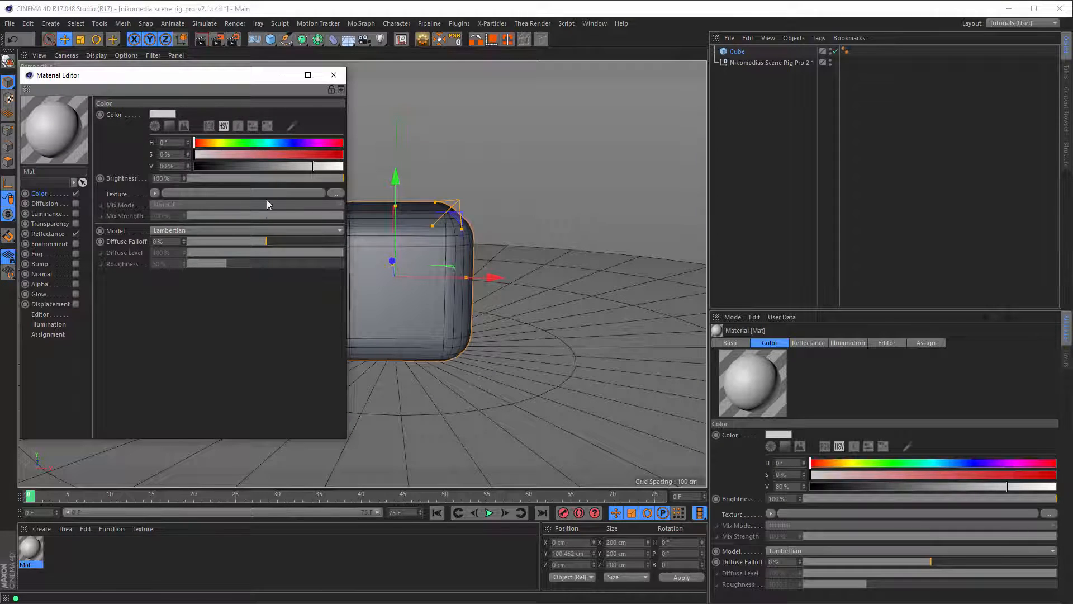
pyautogui.moveTo(280, 179); pyautogui.dragTo(216, 180)
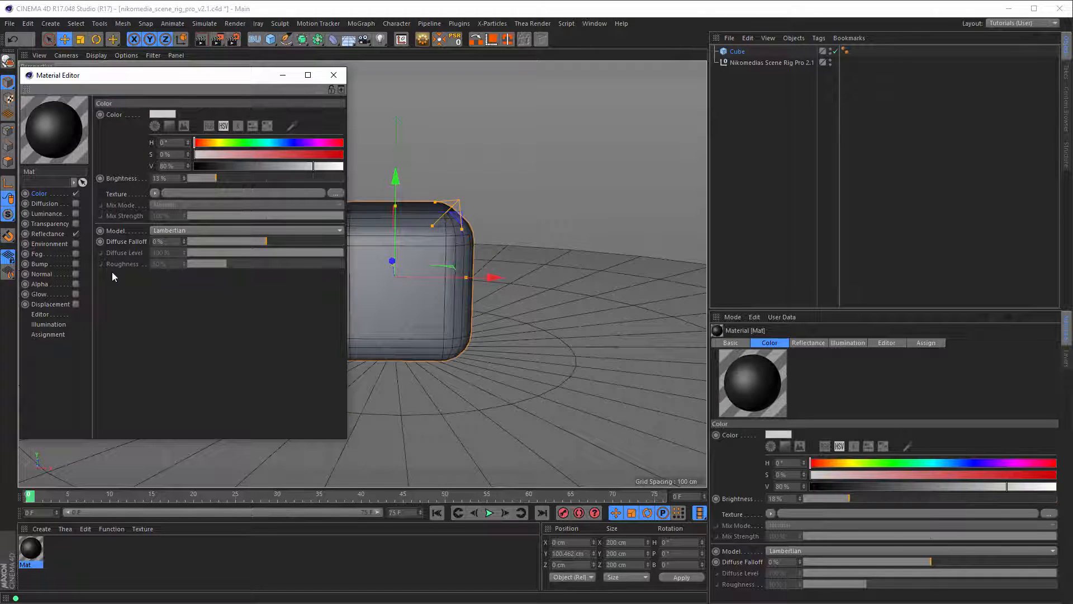
# In the material's reflectance, remove the default specular layer and add a Beckmann layer
pyautogui.click(48, 234)
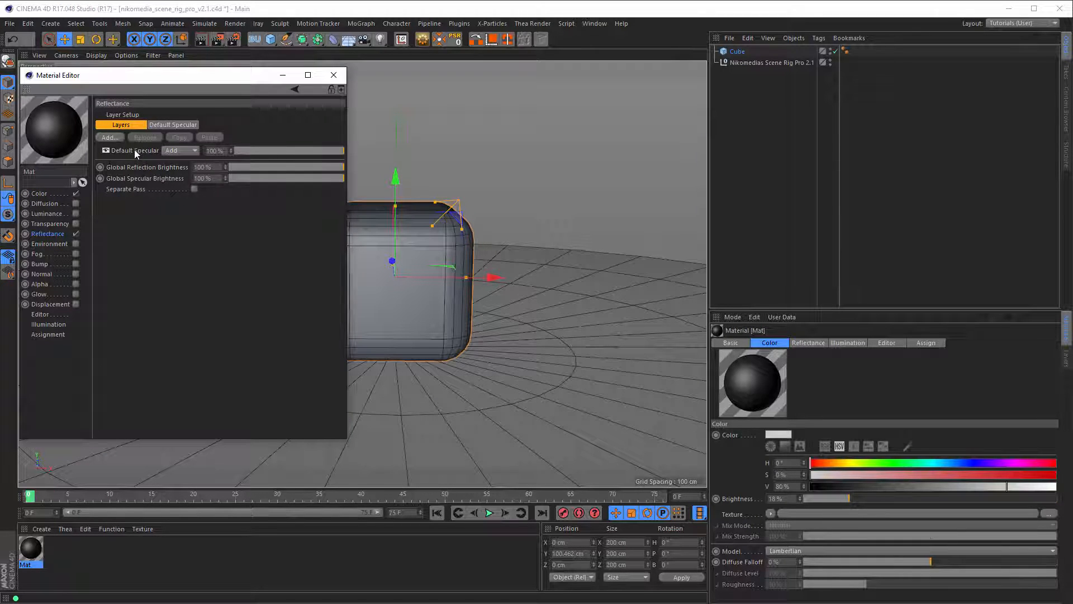
pyautogui.click(134, 149)
pyautogui.click(130, 137)
pyautogui.click(109, 137)
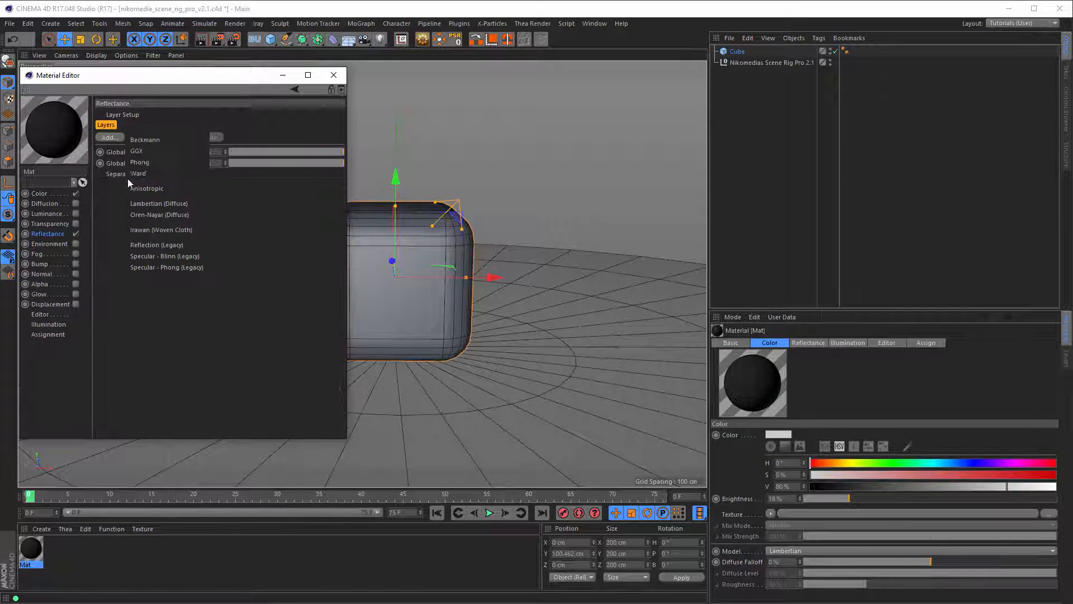
pyautogui.click(148, 146)
# Set the Beckmann layer's Fresnel to Dielectric and its roughness to 10%, and close the material's editor
pyautogui.click(159, 413)
pyautogui.click(164, 424)
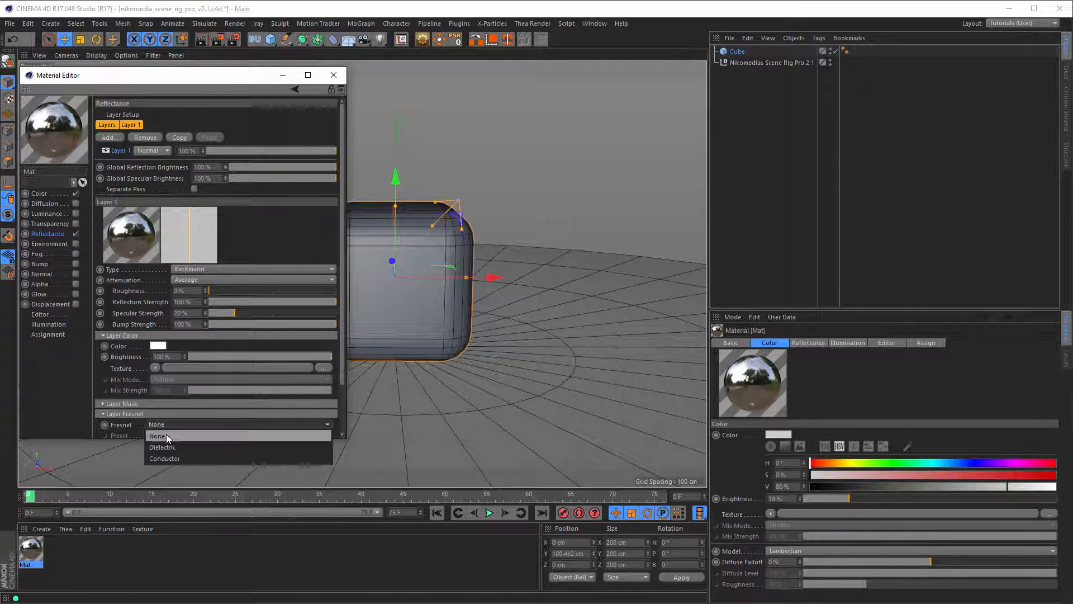
pyautogui.click(166, 435)
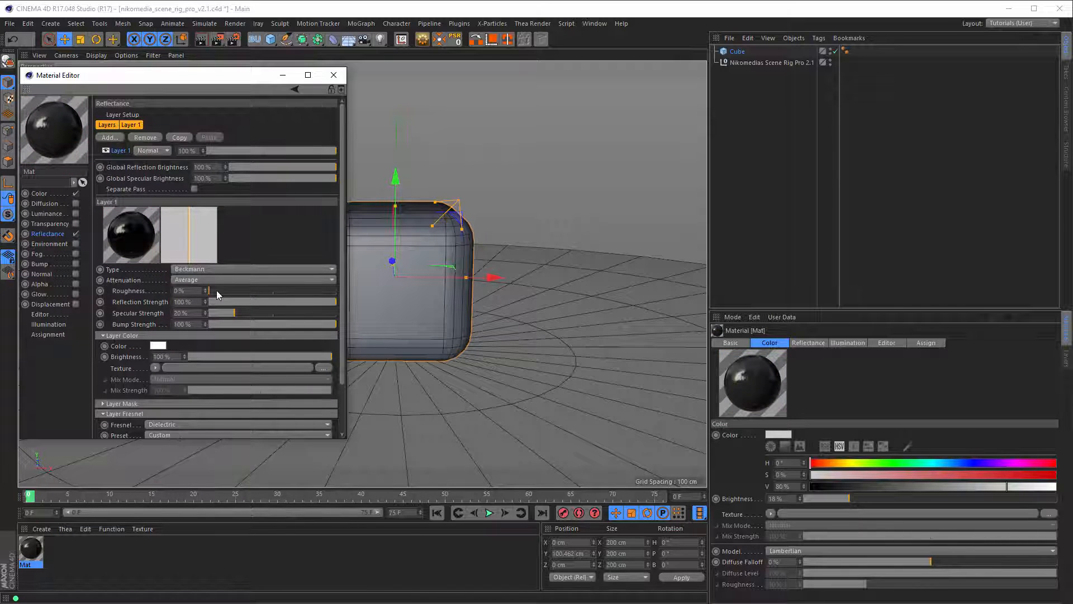
pyautogui.moveTo(216, 290); pyautogui.dragTo(221, 290)
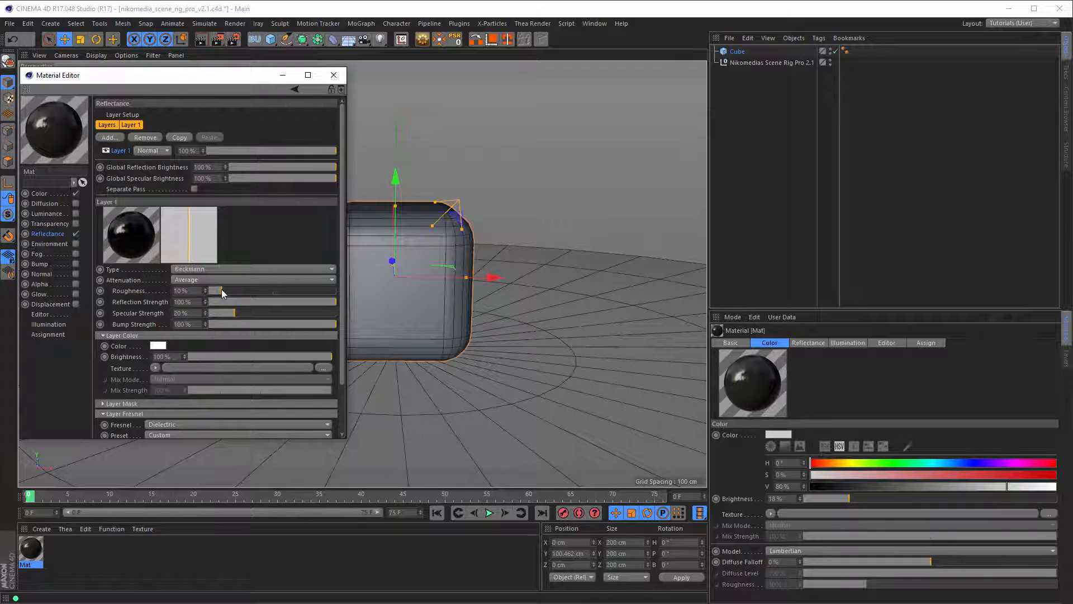
pyautogui.click(334, 75)
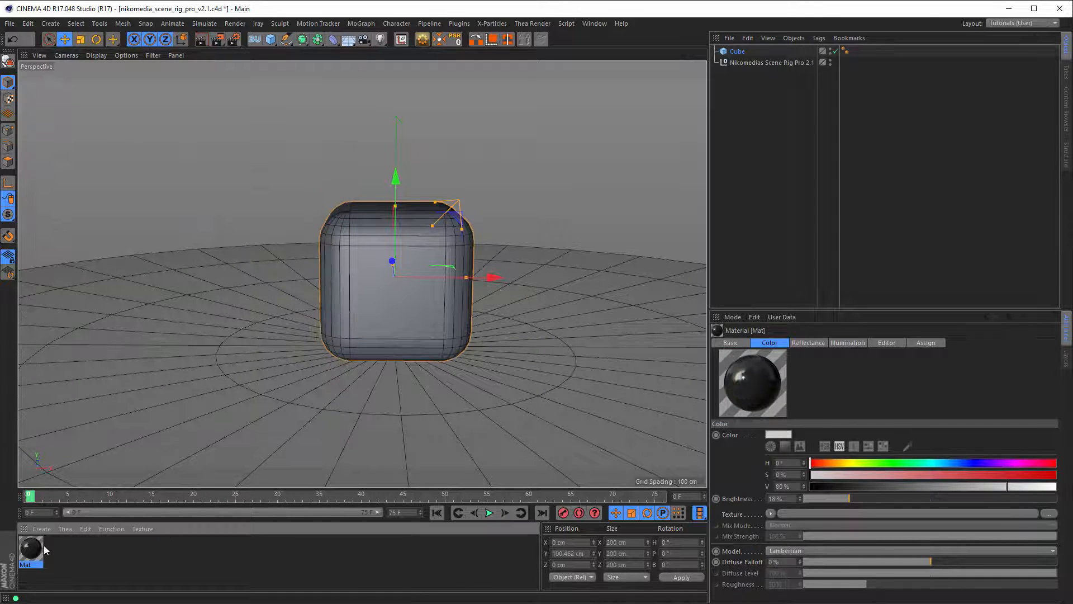
# Apply the dark reflective material to the cube and disable the cube in the scene
pyautogui.moveTo(44, 545); pyautogui.dragTo(395, 291)
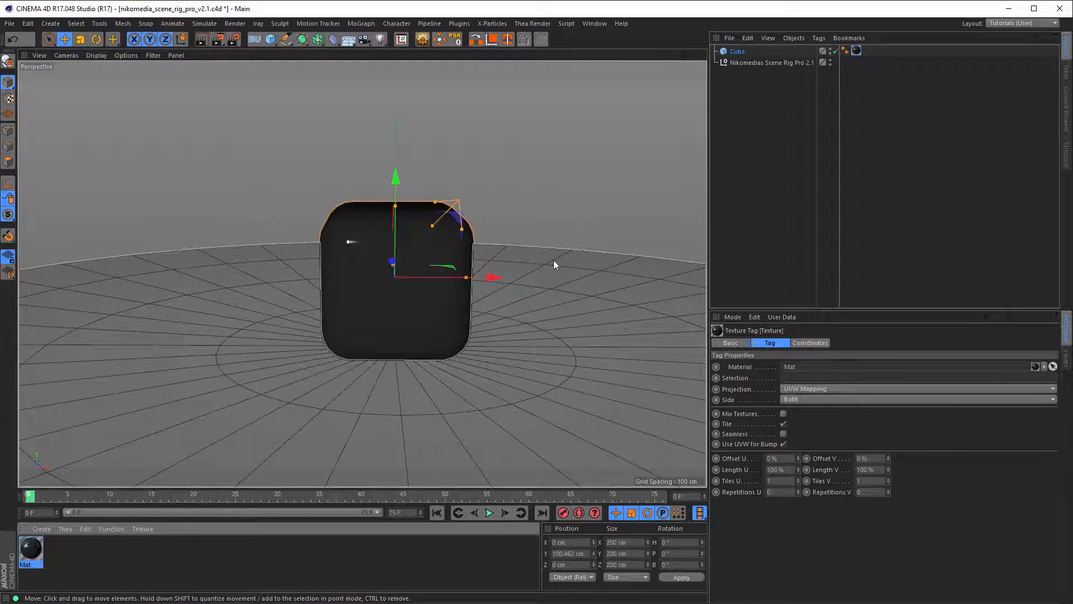
pyautogui.click(272, 38)
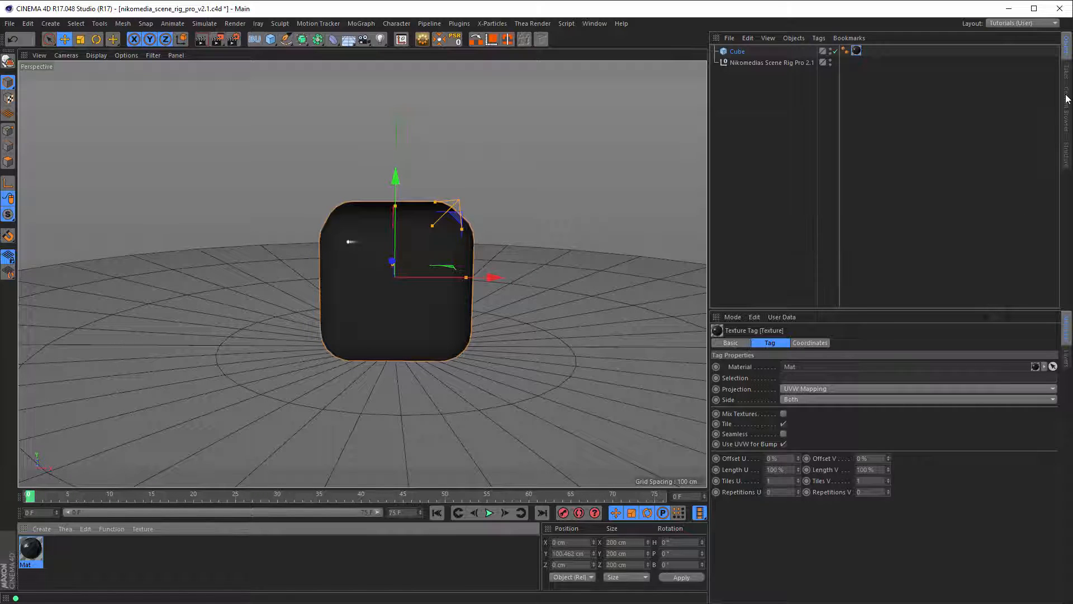
pyautogui.click(831, 49)
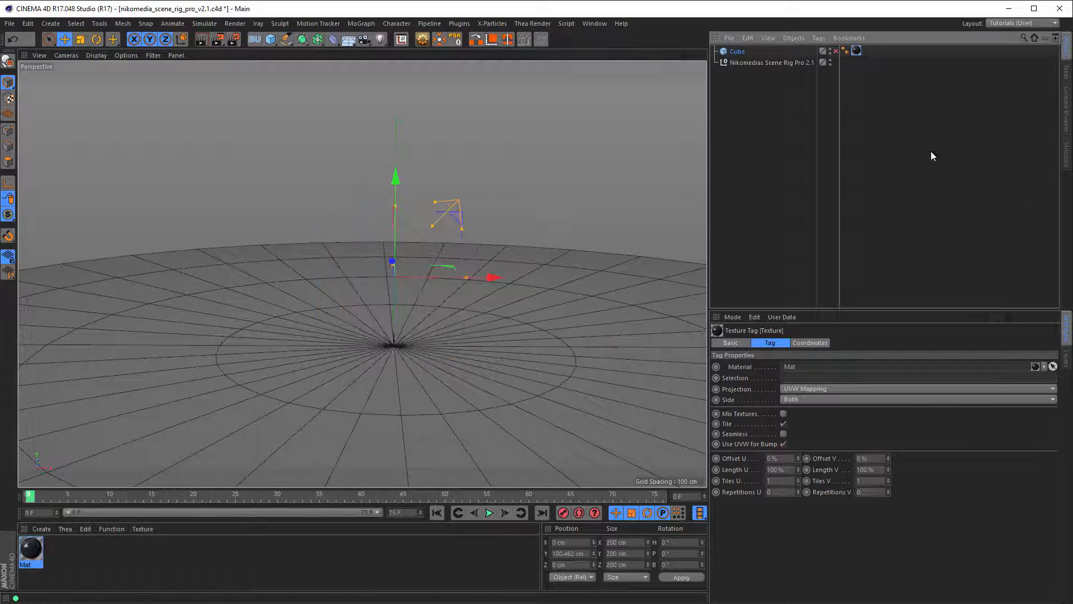
# Find the Nikomedias Scene Rig Pro 2.01 preset folder in the Content Browser and open nikomedia_scene_rig_pro_v2.01.c4d
pyautogui.click(1066, 109)
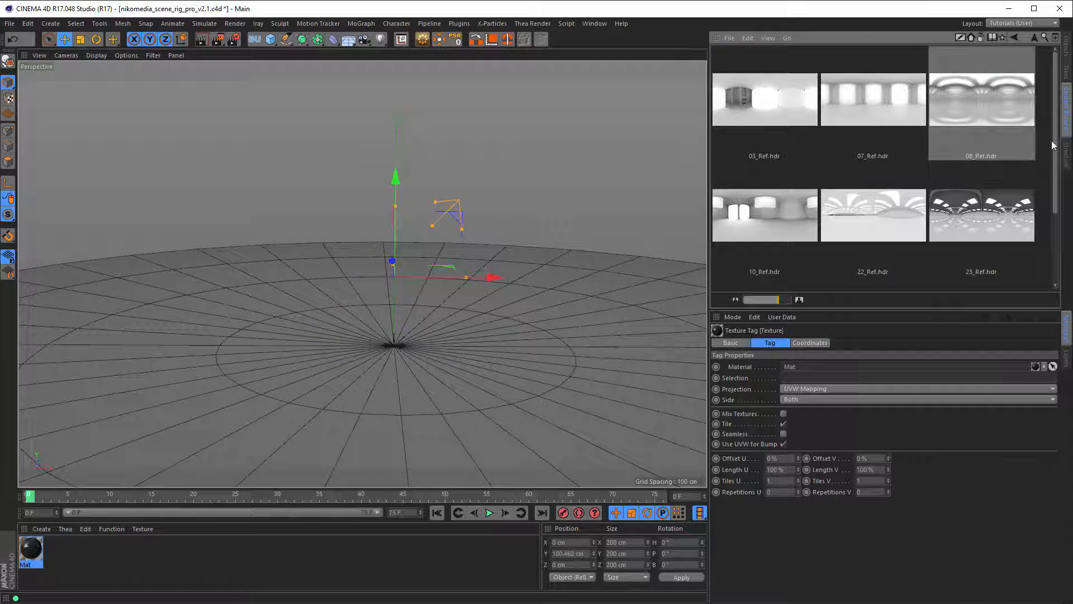
pyautogui.click(1033, 40)
pyautogui.click(1034, 40)
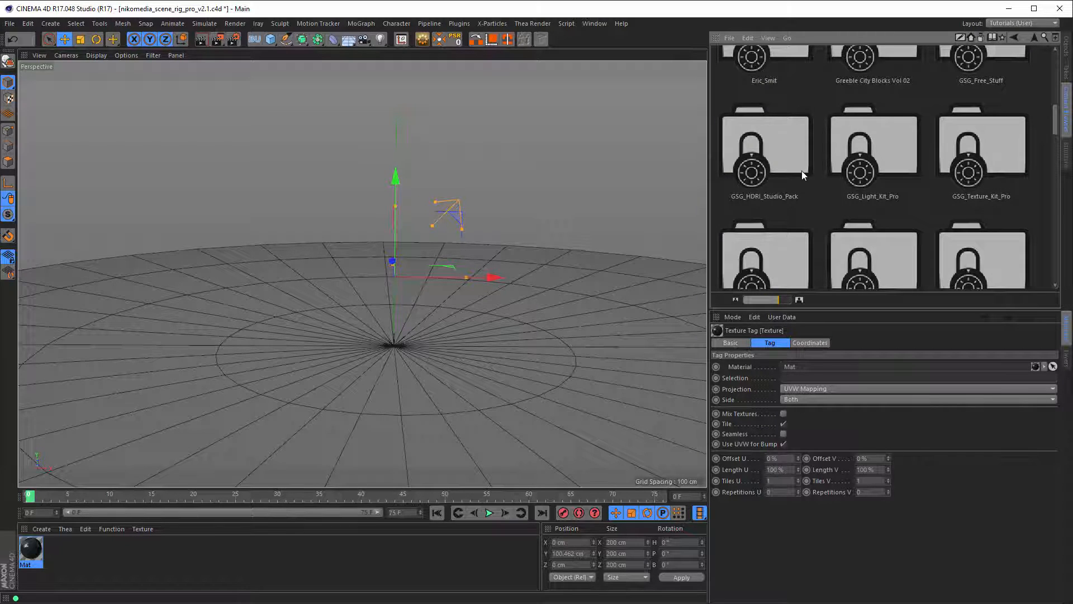
pyautogui.scroll(-2, 801, 170)
pyautogui.scroll(-2, 802, 171)
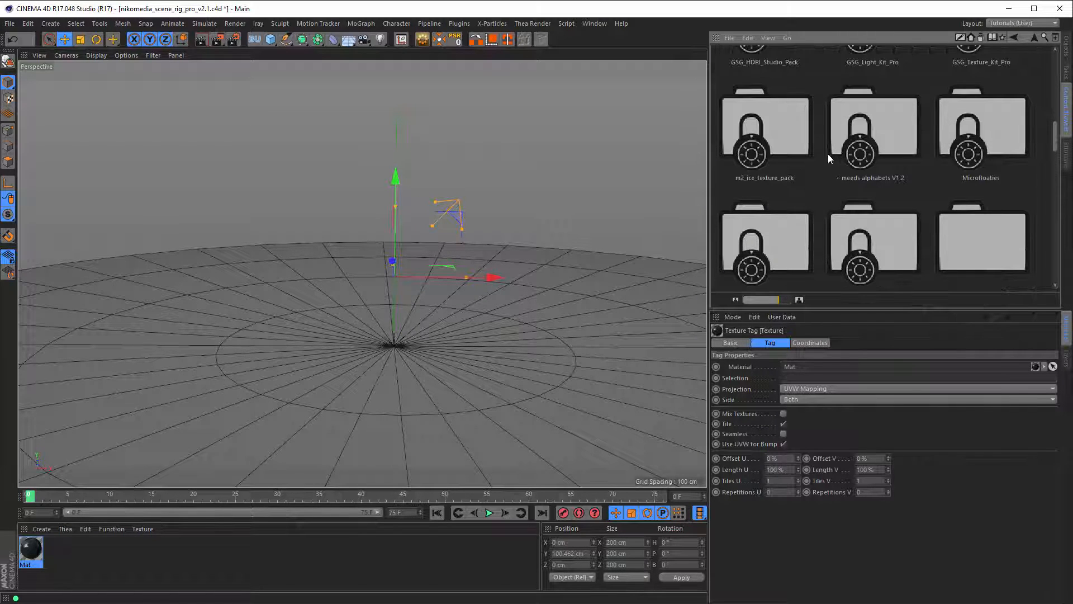
pyautogui.scroll(-1, 844, 152)
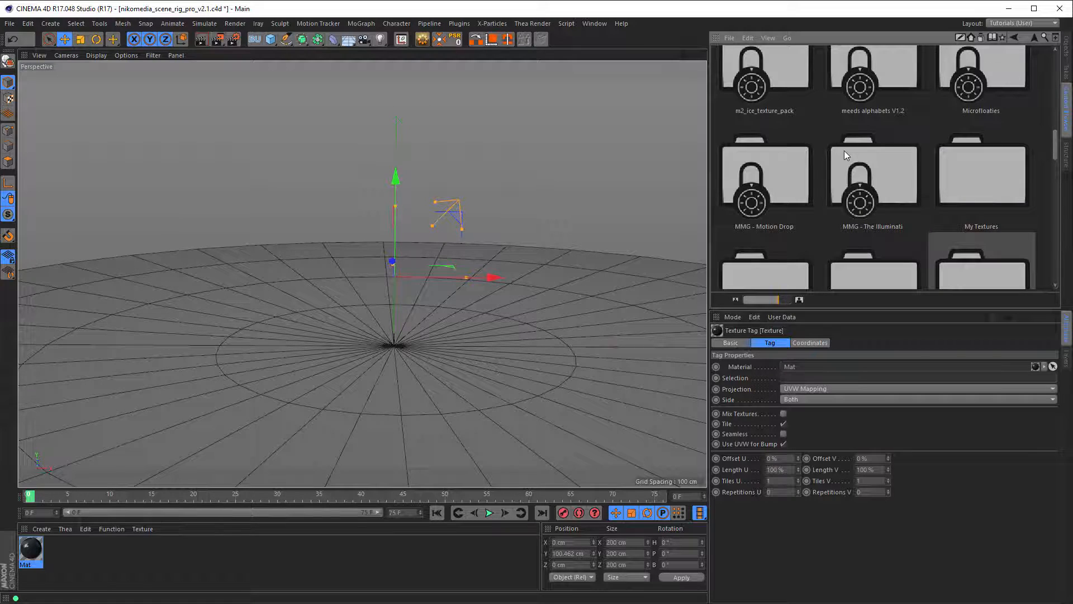
pyautogui.scroll(2, 845, 151)
pyautogui.scroll(-3, 845, 155)
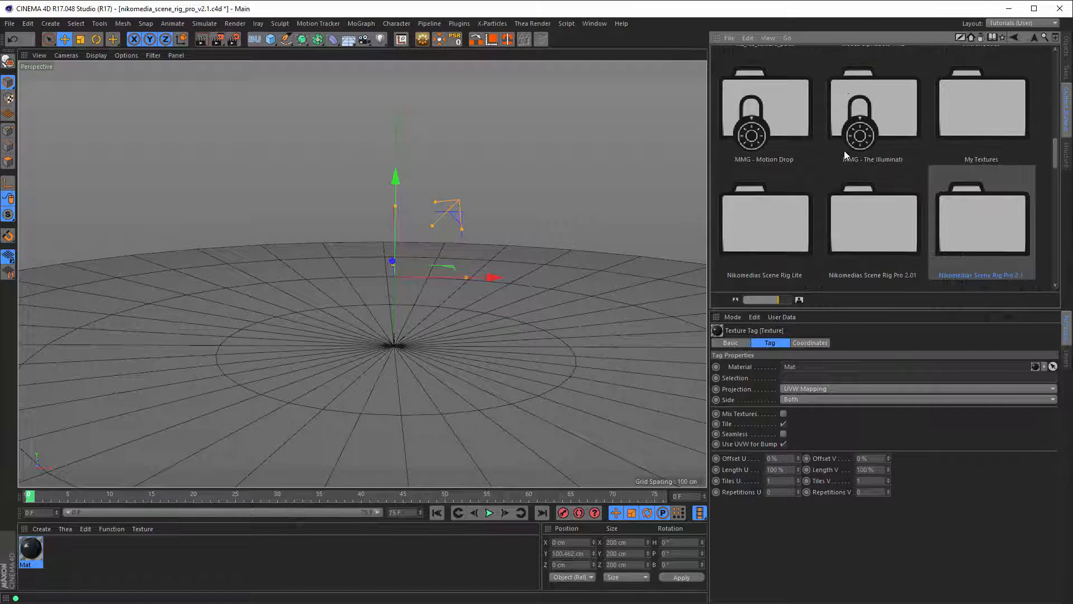
pyautogui.scroll(-2, 857, 170)
pyautogui.doubleClick(875, 167)
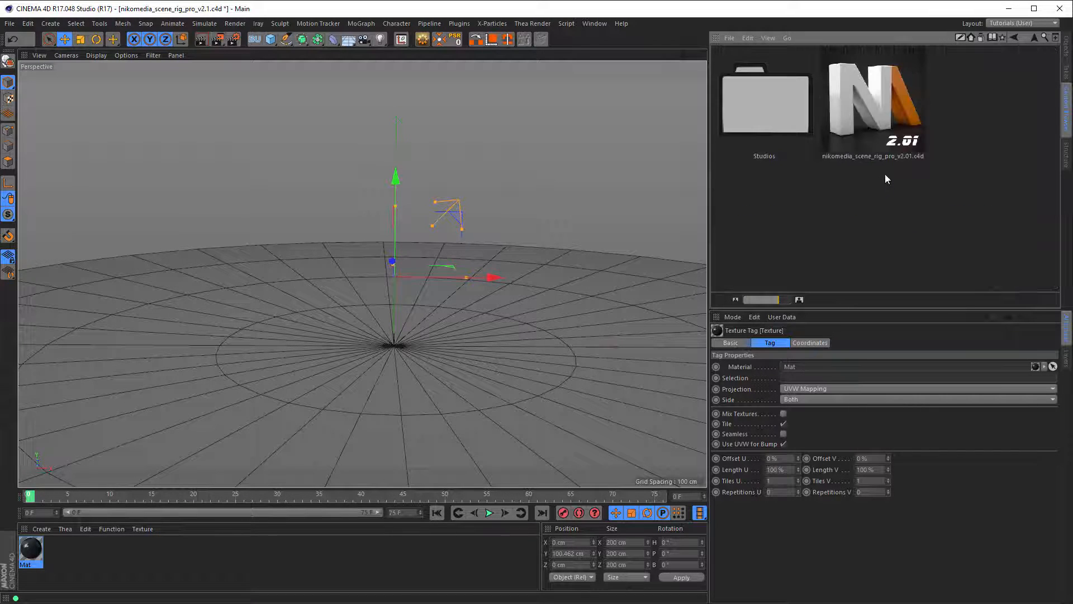
pyautogui.doubleClick(886, 119)
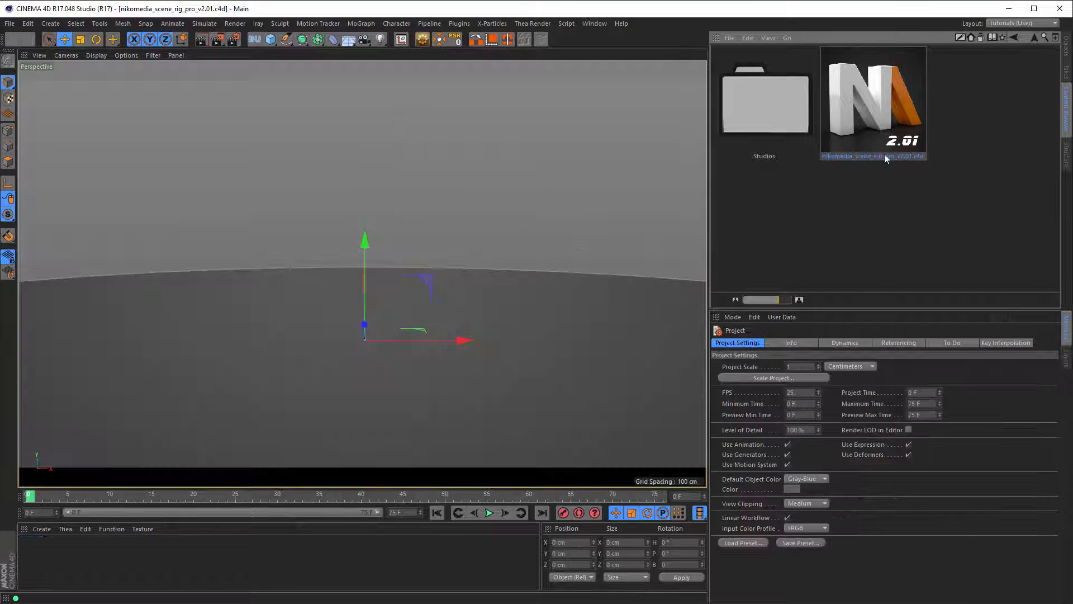
# Make Middle GI the active render setting for the 2.01 project
pyautogui.click(234, 39)
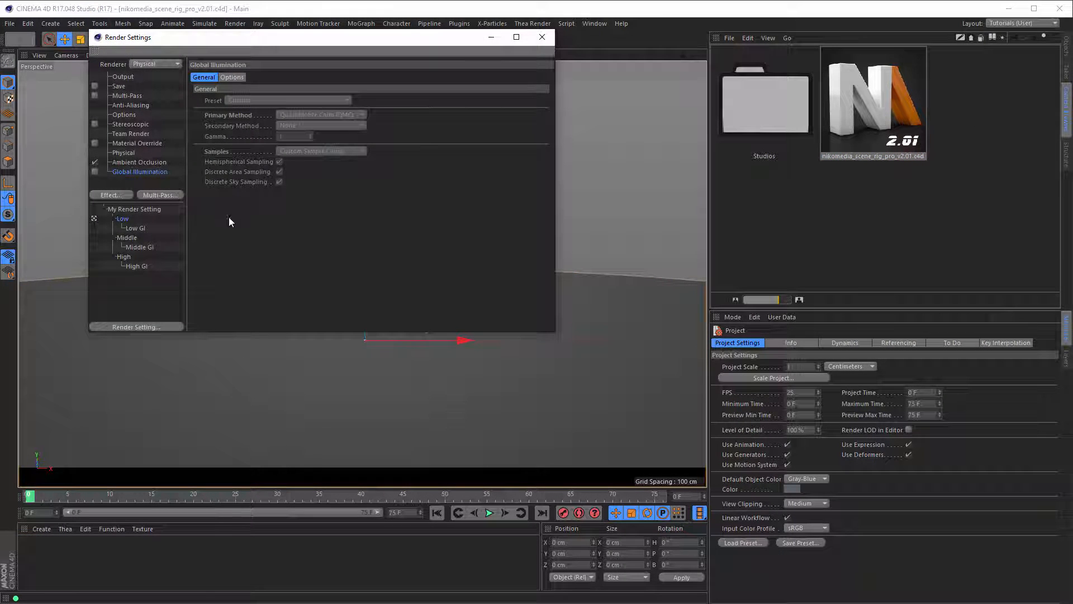
pyautogui.click(95, 247)
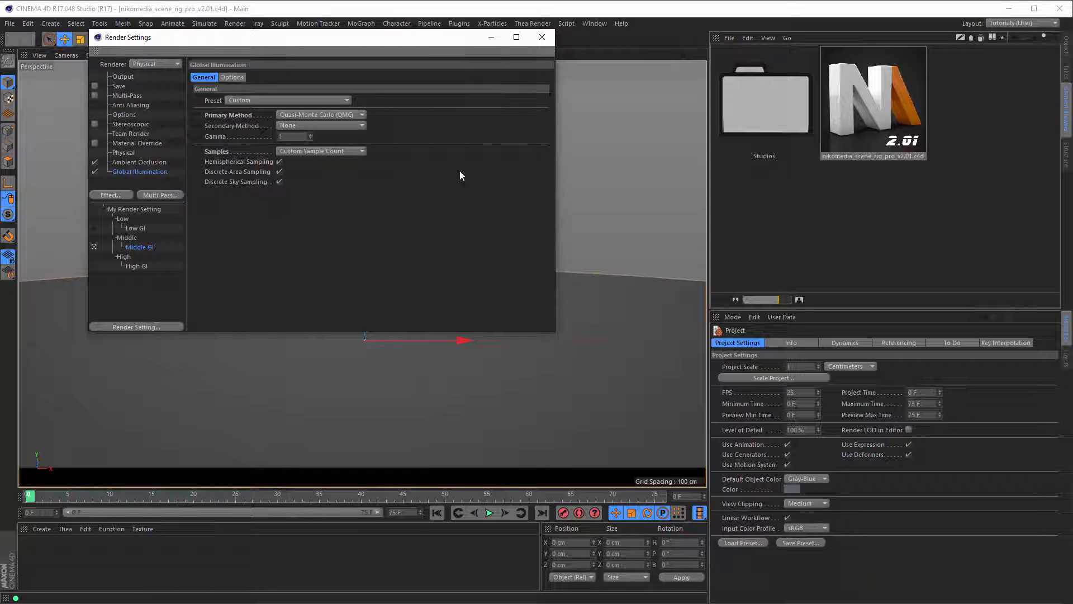
pyautogui.click(542, 38)
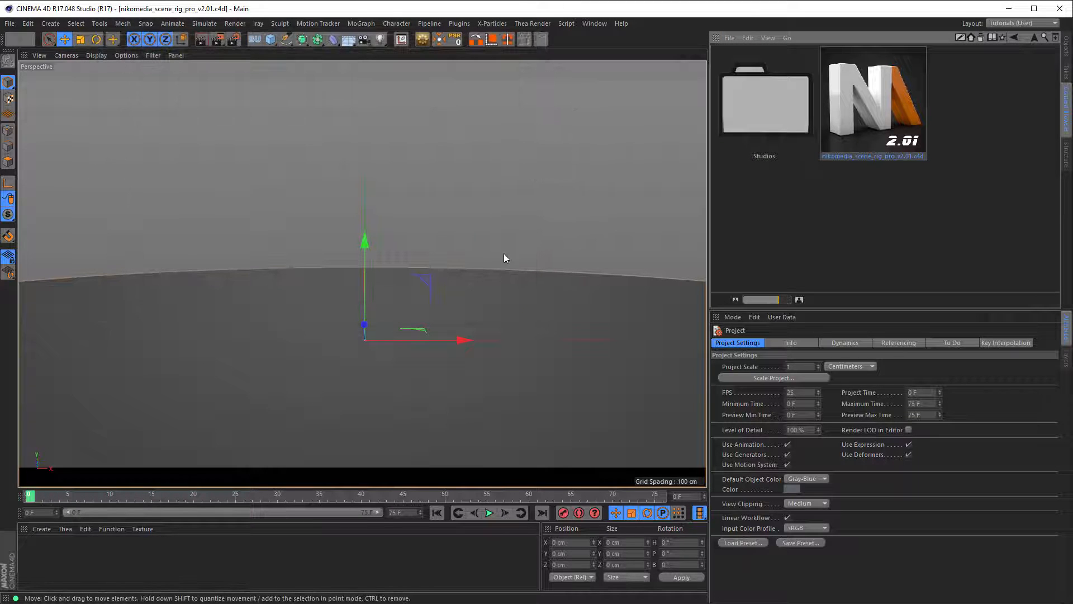
# Load 08_Ref.hdr from the Studios presets as the 2.01 rig's HDRI file and render the view
pyautogui.doubleClick(841, 119)
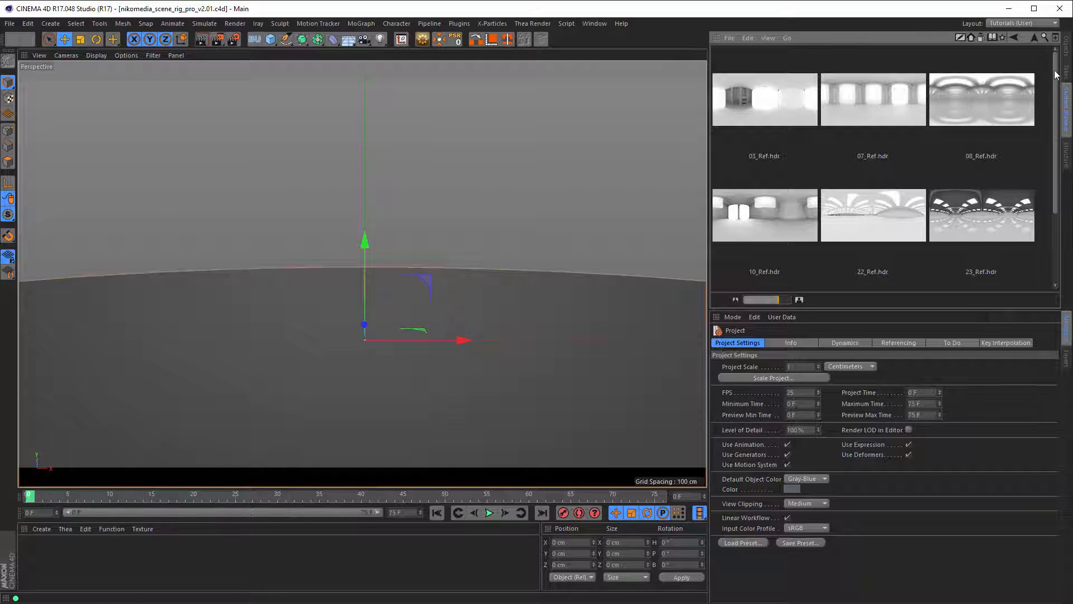
pyautogui.click(1066, 53)
pyautogui.click(785, 52)
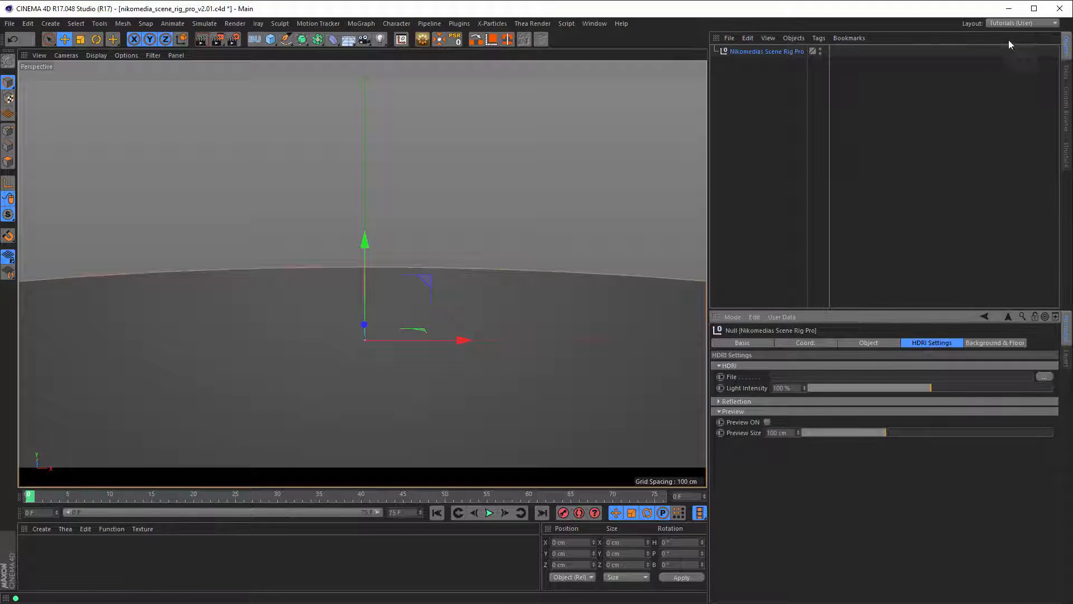
pyautogui.click(1066, 104)
pyautogui.moveTo(973, 98); pyautogui.dragTo(787, 377)
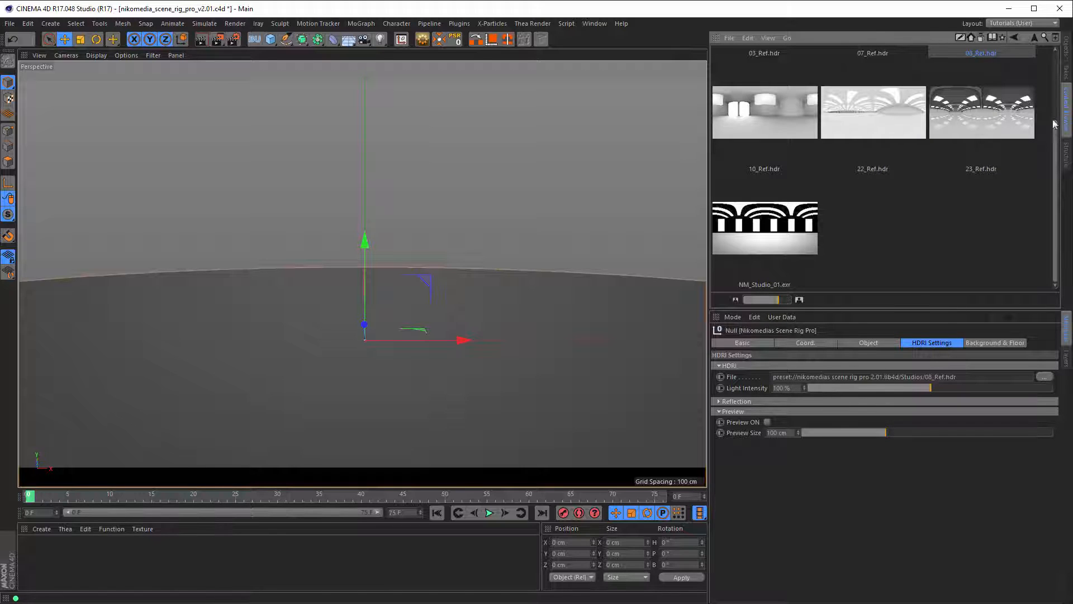
pyautogui.click(1066, 50)
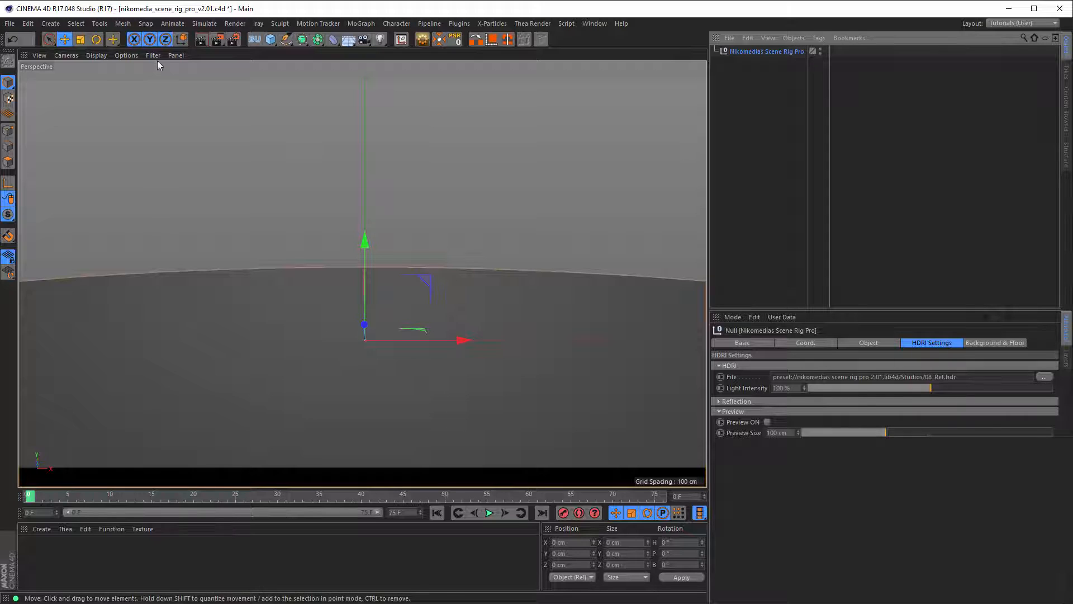
pyautogui.click(201, 42)
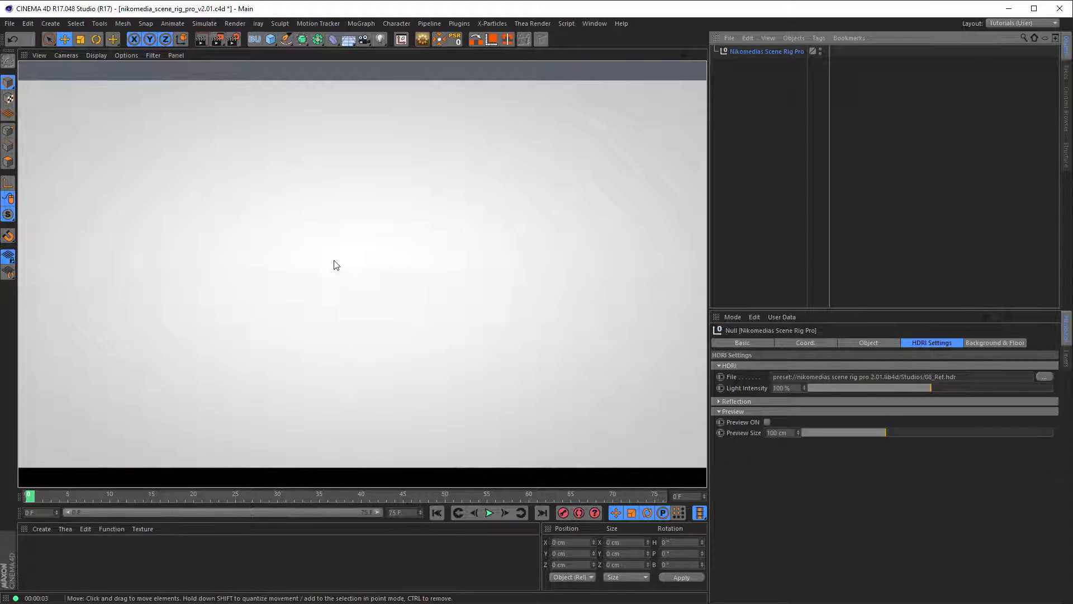
# Darken the white start colour of the rig's background gradient to a light grey and render the view again
pyautogui.click(970, 343)
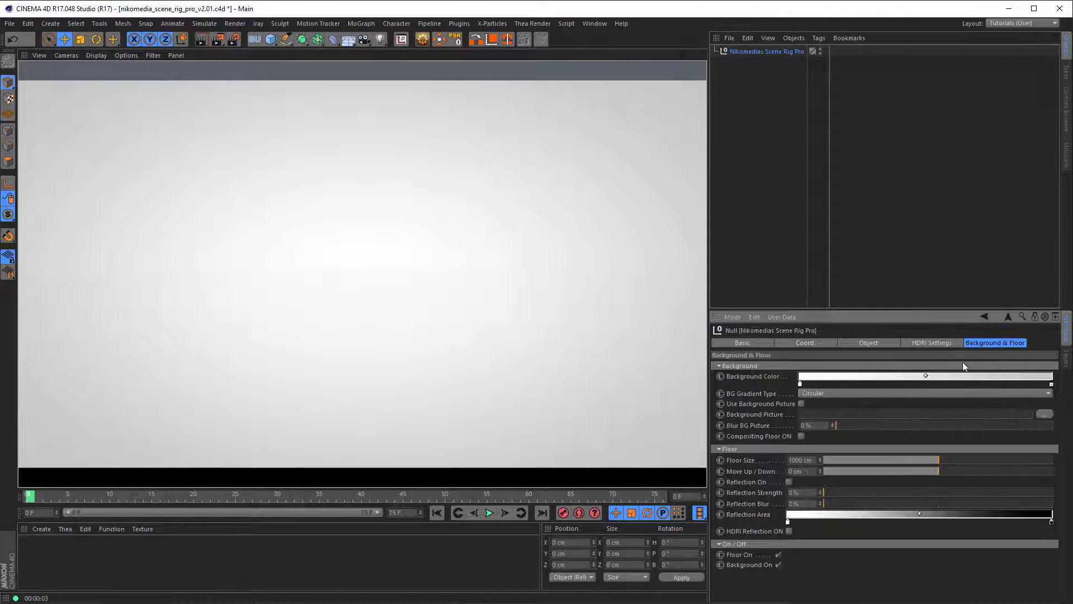
pyautogui.doubleClick(801, 384)
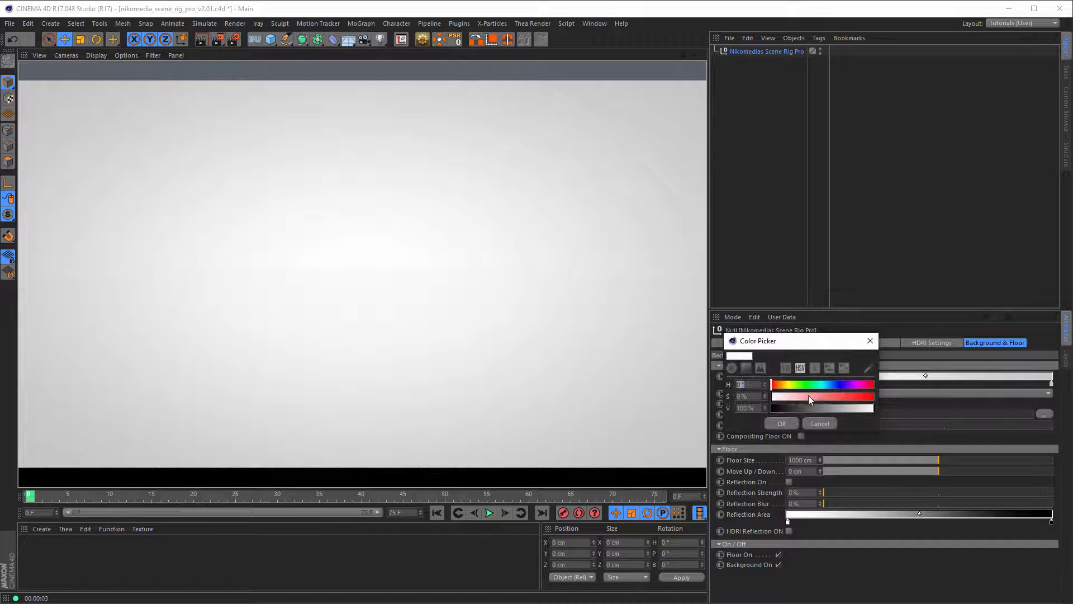
pyautogui.click(863, 409)
pyautogui.click(825, 422)
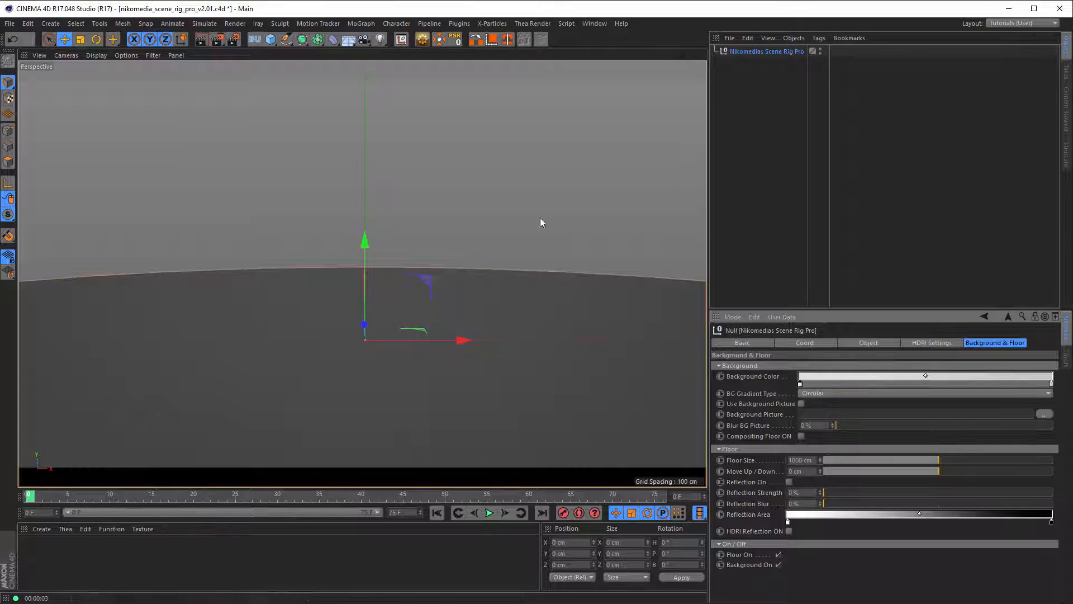
pyautogui.click(202, 40)
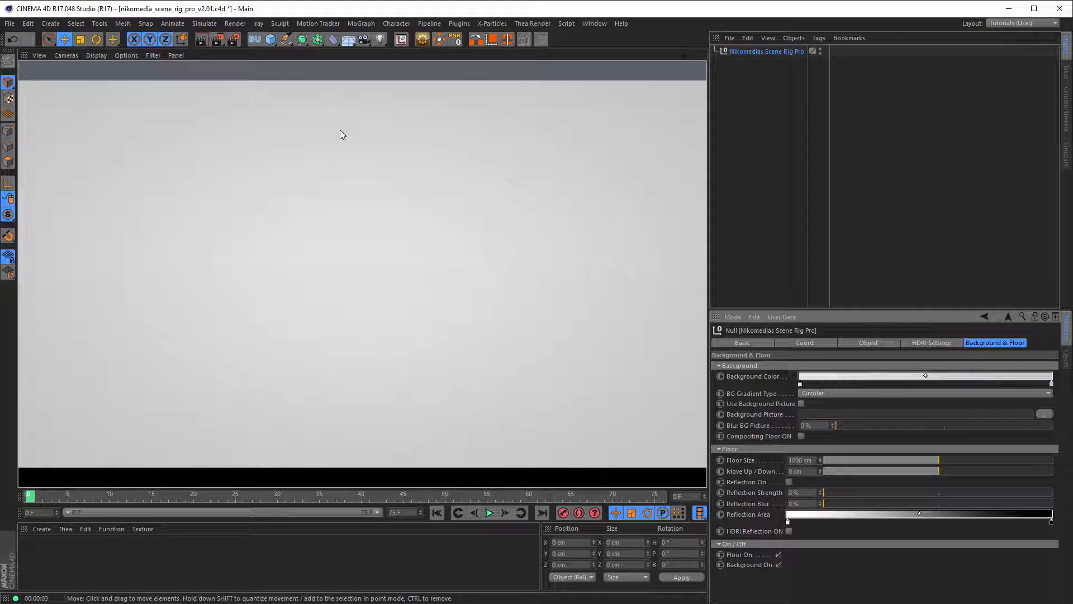
# Make High GI the active render setting and render the view with it
pyautogui.click(230, 45)
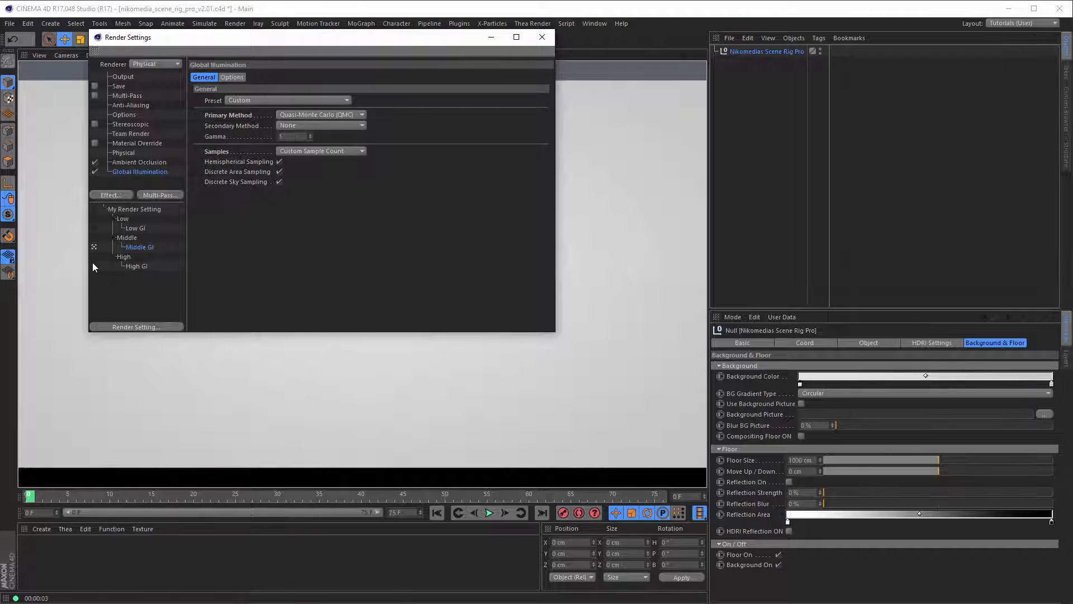
pyautogui.click(94, 266)
pyautogui.click(542, 37)
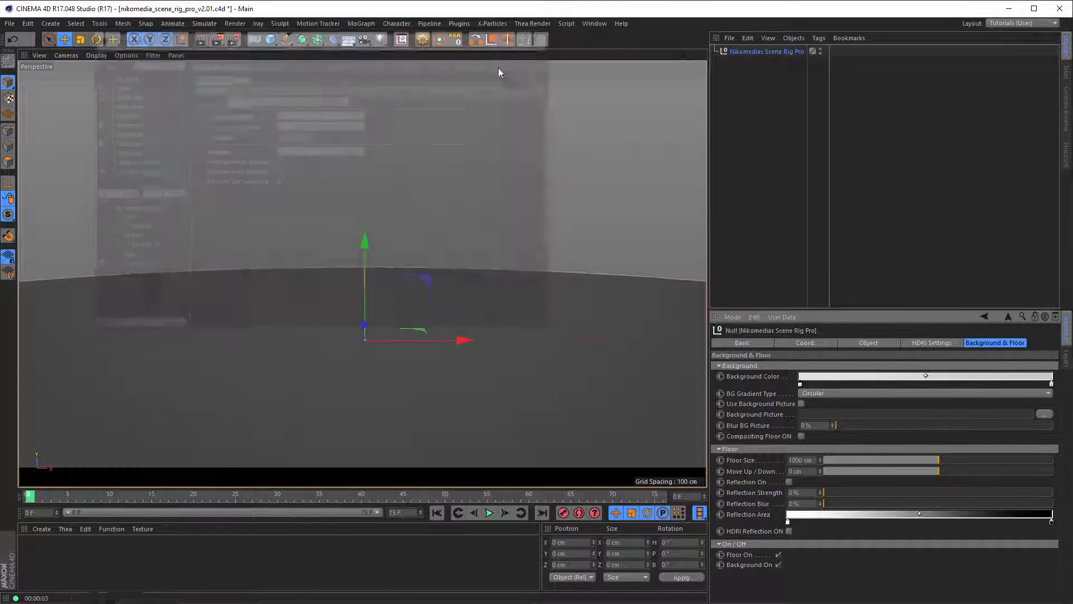
pyautogui.click(203, 42)
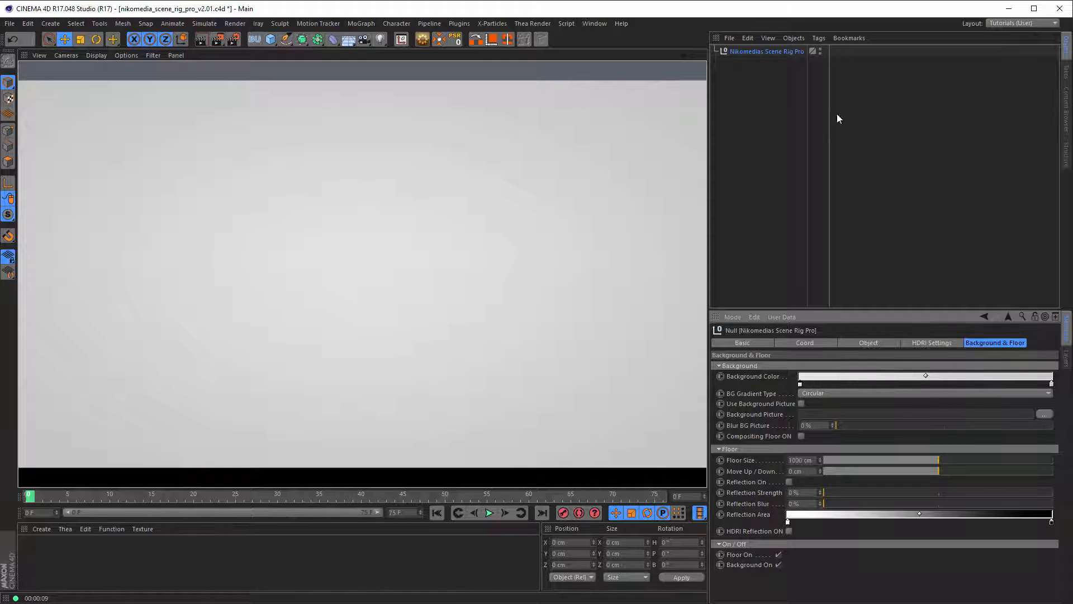
# Switch back to the open nikomedia_scene_rig_pro_v2.1.c4d project
pyautogui.press('v')
pyautogui.click(531, 211)
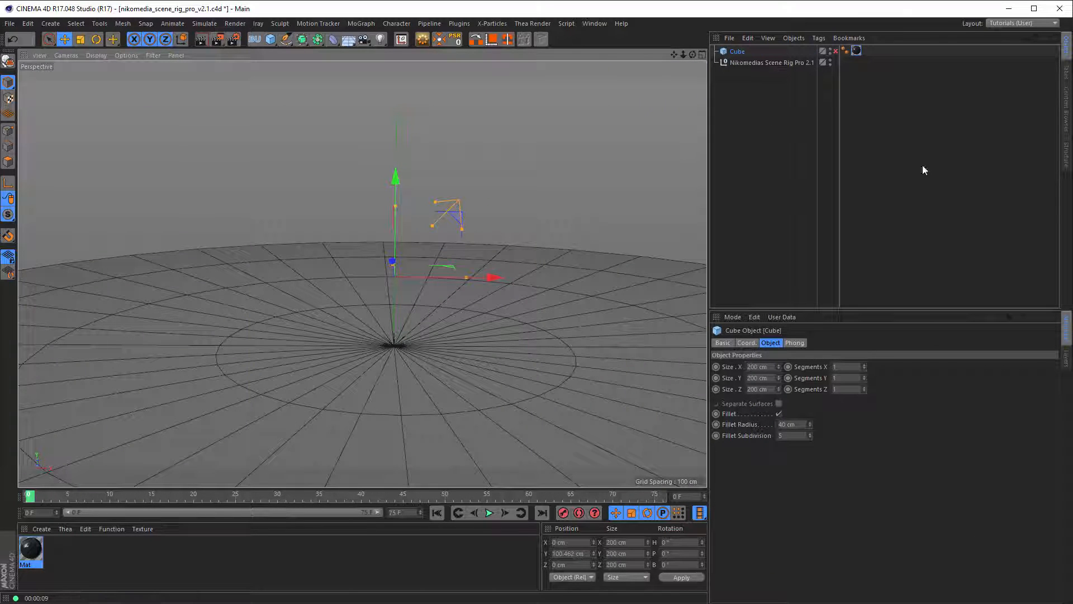
# Render the view with the Middle GI setting and again with High GI as the active render setting
pyautogui.click(233, 39)
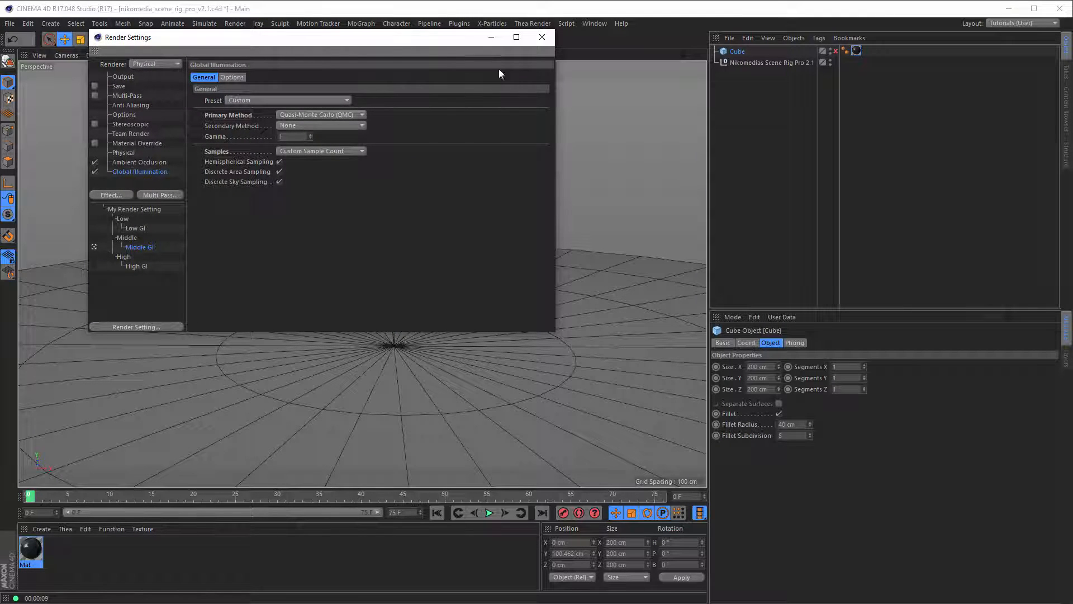
pyautogui.click(543, 41)
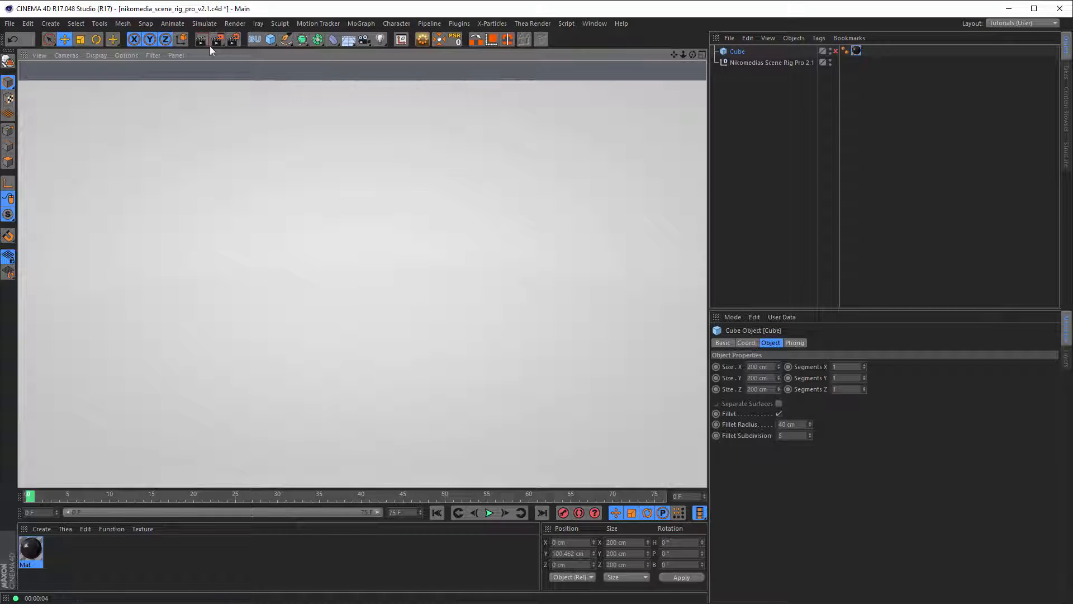
pyautogui.click(236, 41)
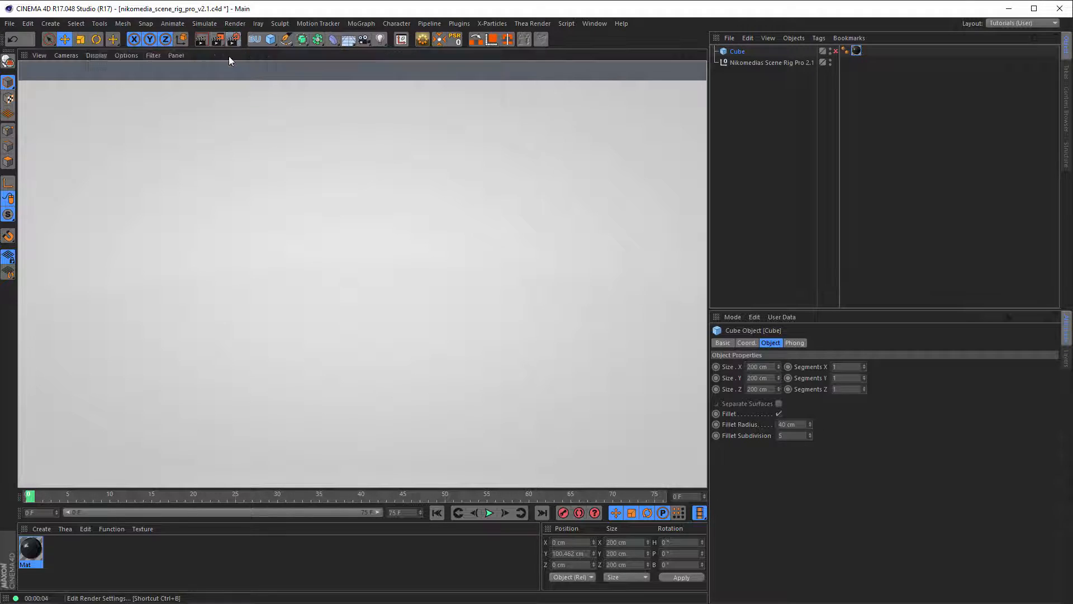
pyautogui.click(94, 265)
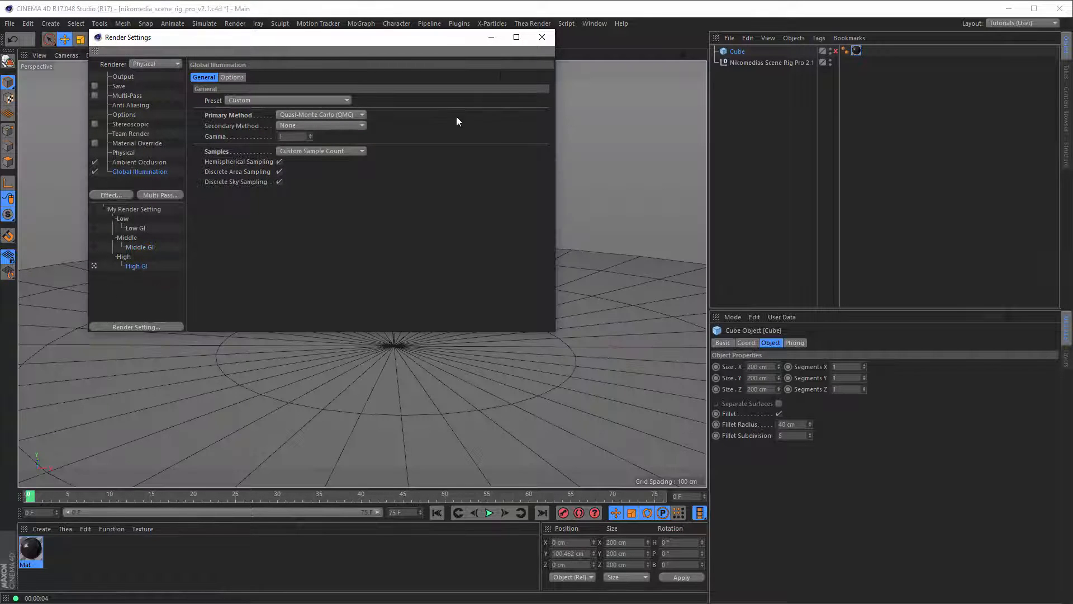
pyautogui.click(542, 37)
pyautogui.click(219, 42)
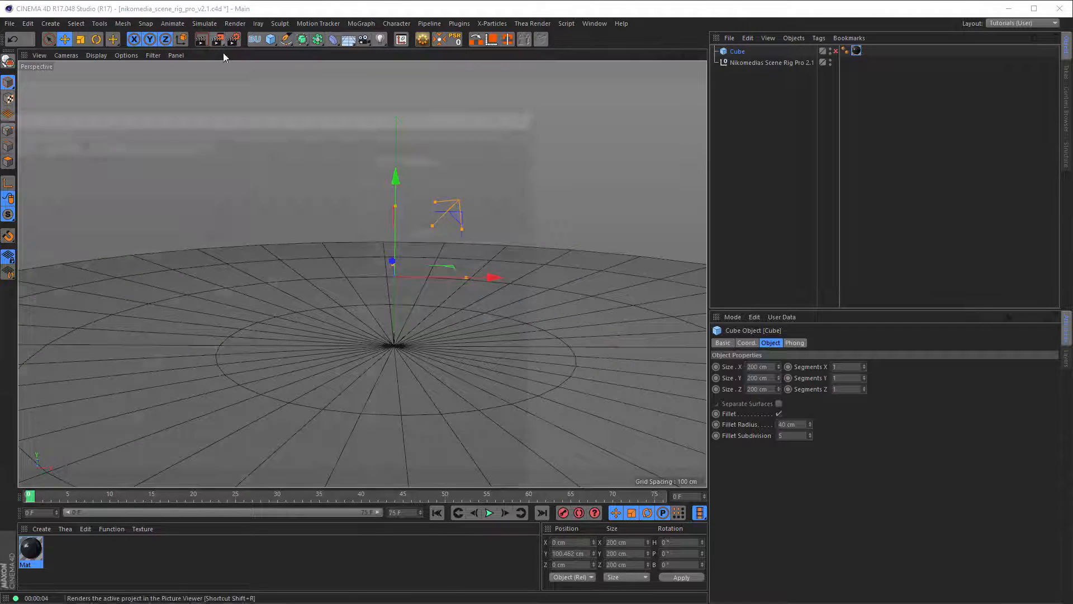
pyautogui.click(533, 111)
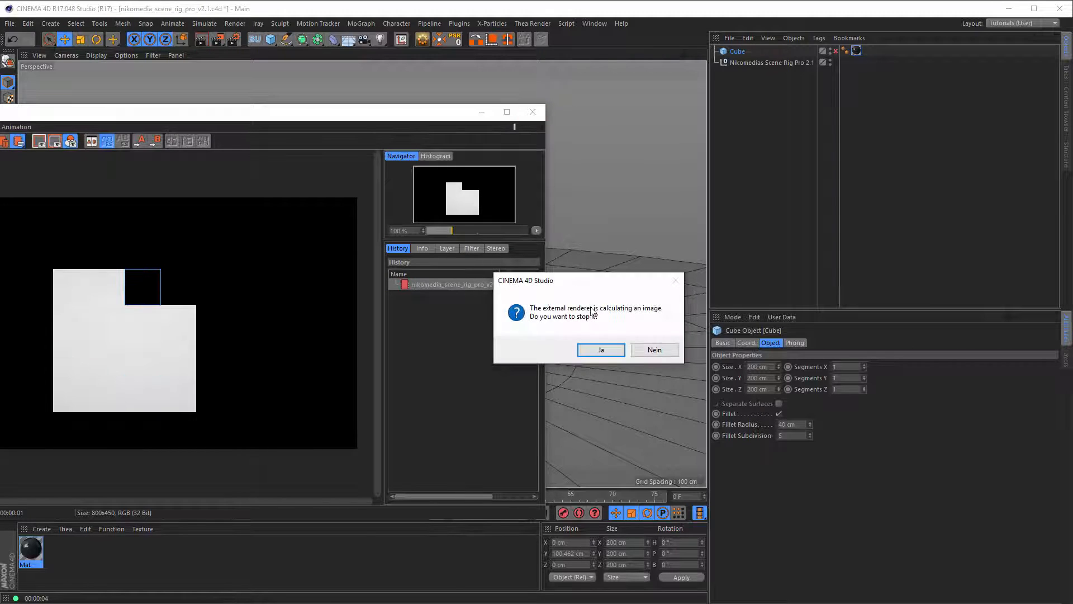
pyautogui.click(654, 350)
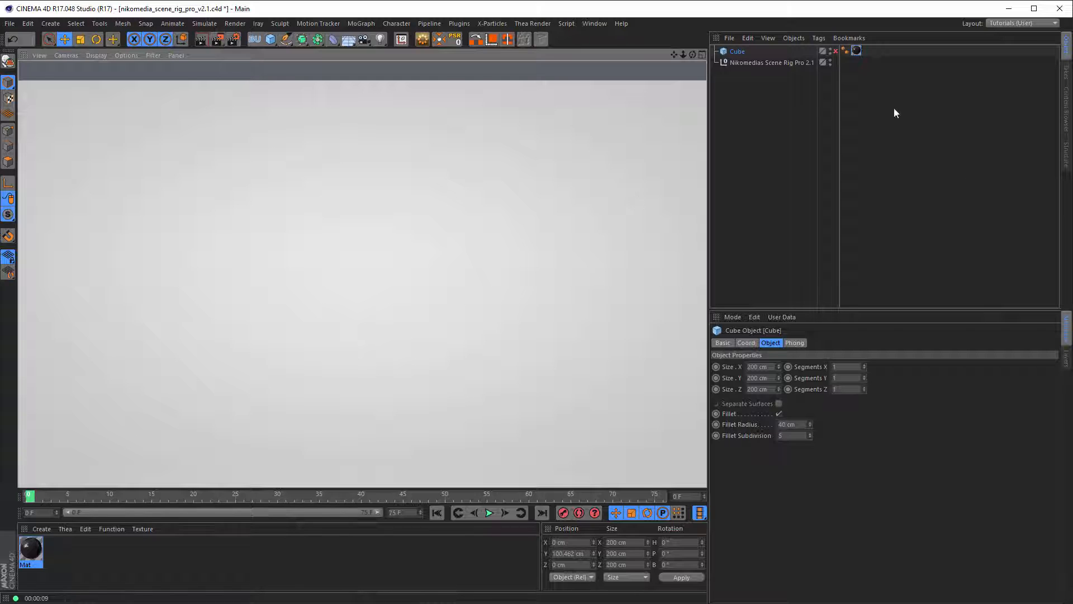
# Turn the hidden test cube back on and frame it in the perspective view
pyautogui.click(747, 52)
pyautogui.click(856, 50)
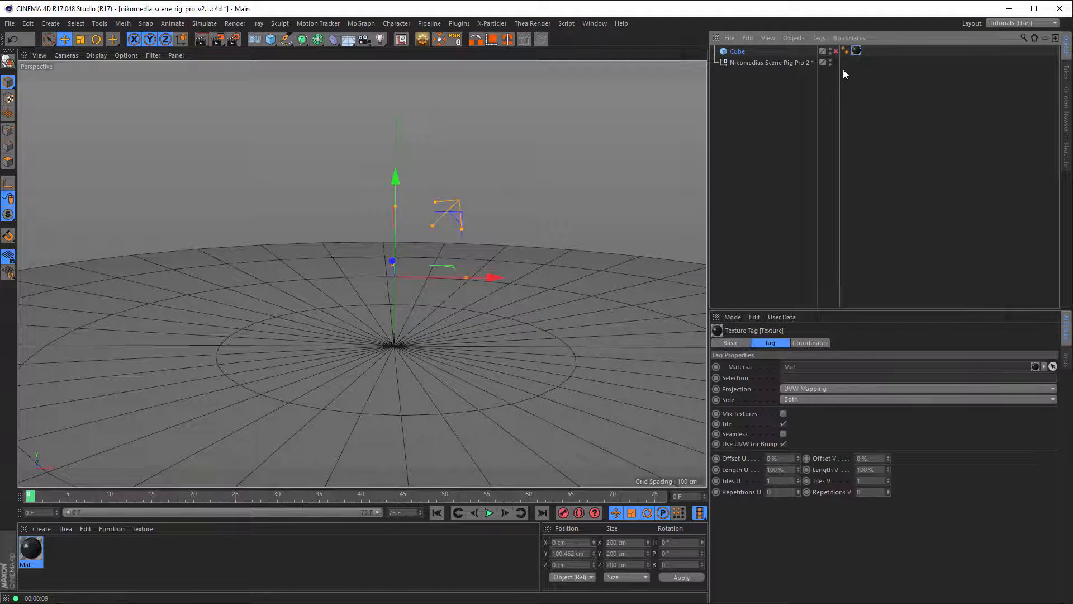
pyautogui.click(829, 50)
pyautogui.click(830, 51)
pyautogui.keyDown('alt'); pyautogui.moveTo(418, 311); pyautogui.dragTo(435, 297, button='right'); pyautogui.keyUp('alt')
pyautogui.keyDown('alt'); pyautogui.moveTo(434, 297); pyautogui.dragTo(401, 310); pyautogui.keyUp('alt')
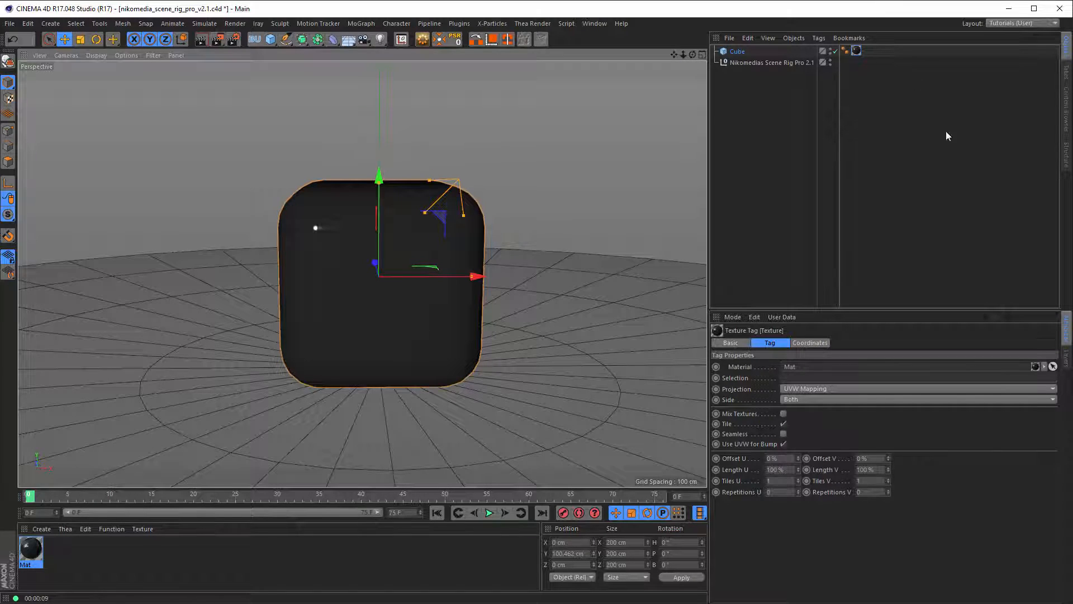
# Darken both ends of the 2.1 rig's background gradient to near-black, about 10% brightness at the start and 8% at the end
pyautogui.click(779, 61)
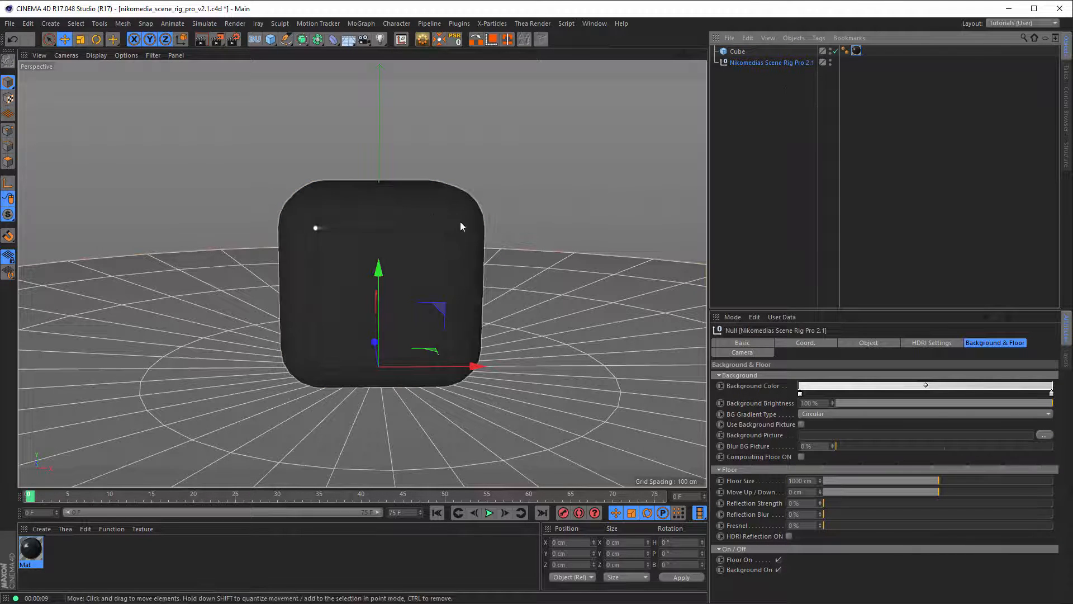
pyautogui.click(756, 385)
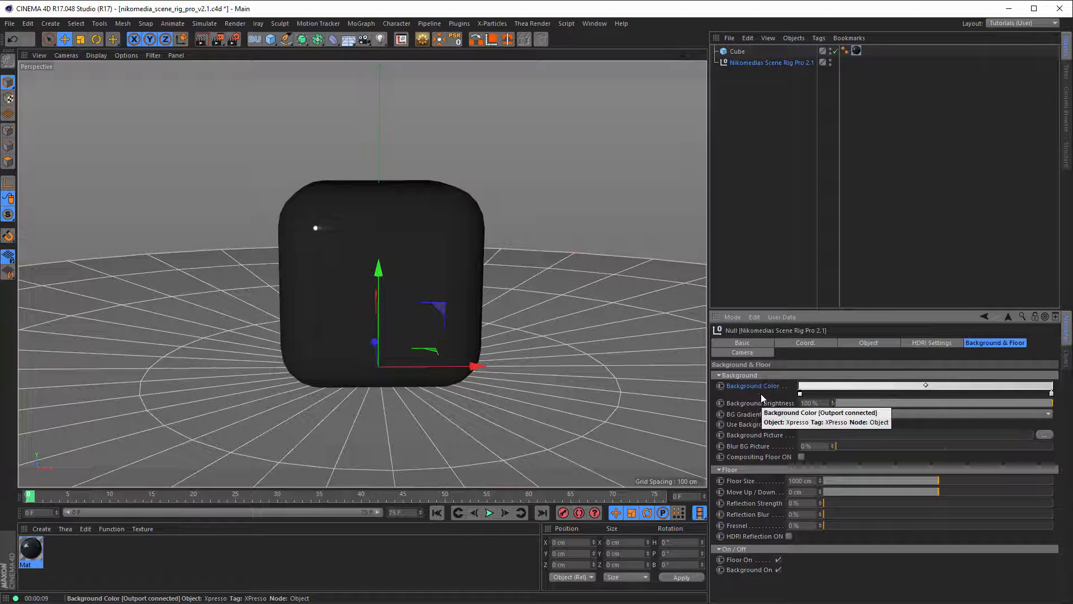
pyautogui.doubleClick(800, 394)
pyautogui.click(782, 419)
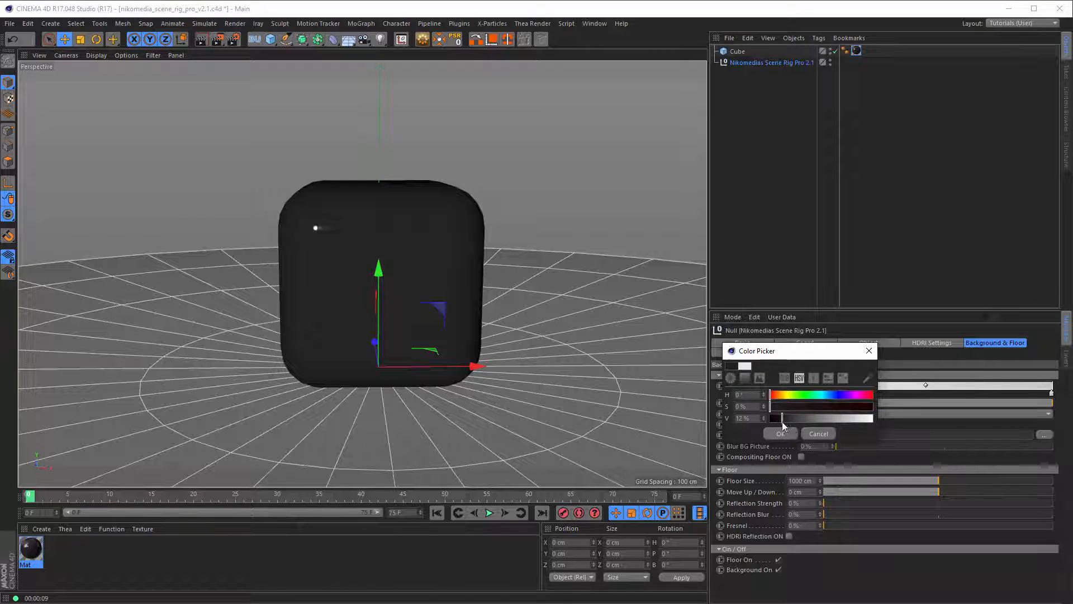
pyautogui.click(782, 434)
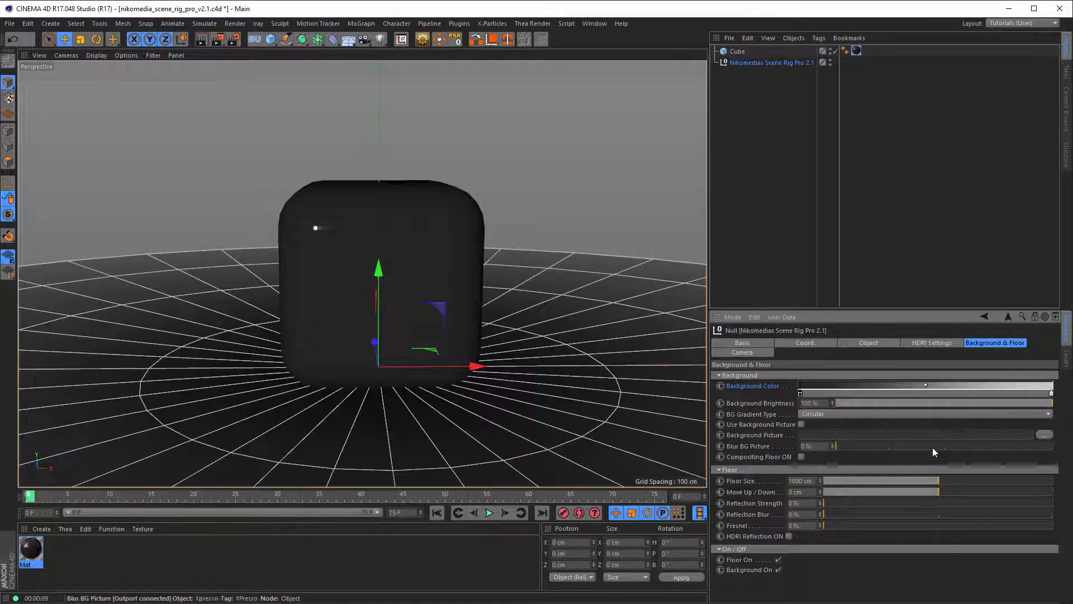
pyautogui.doubleClick(1052, 393)
pyautogui.click(1030, 415)
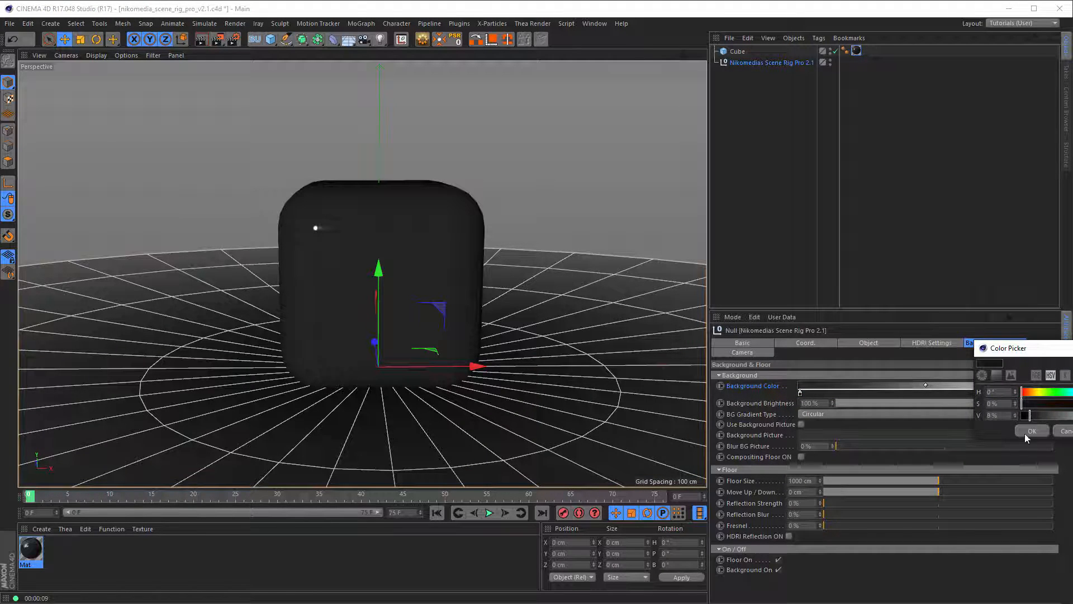
pyautogui.click(1030, 431)
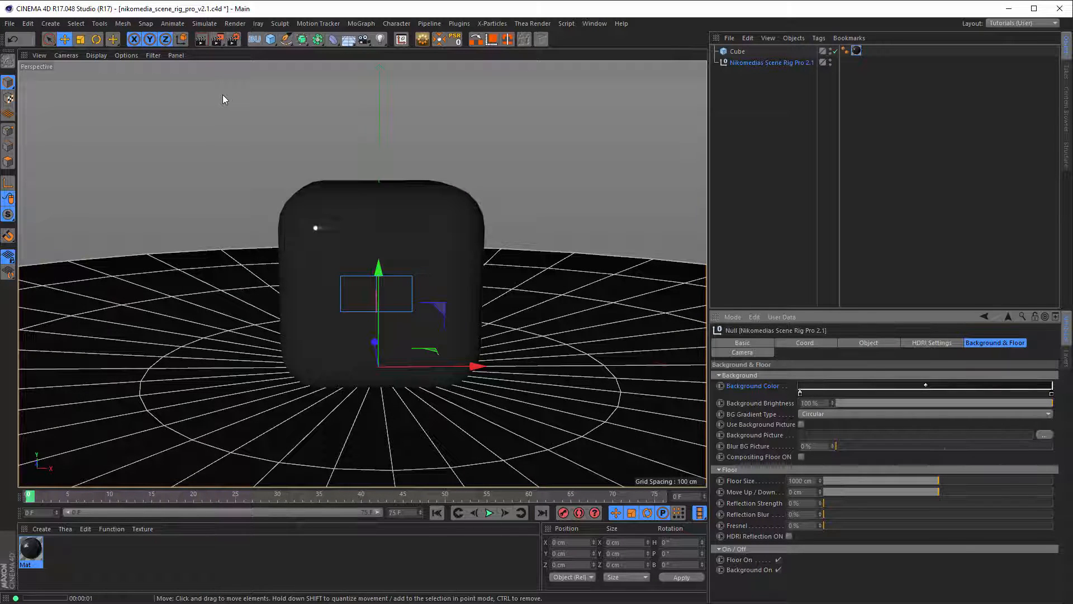
# Check that High GI is the active render setting and render the cube against the dark background
pyautogui.click(234, 39)
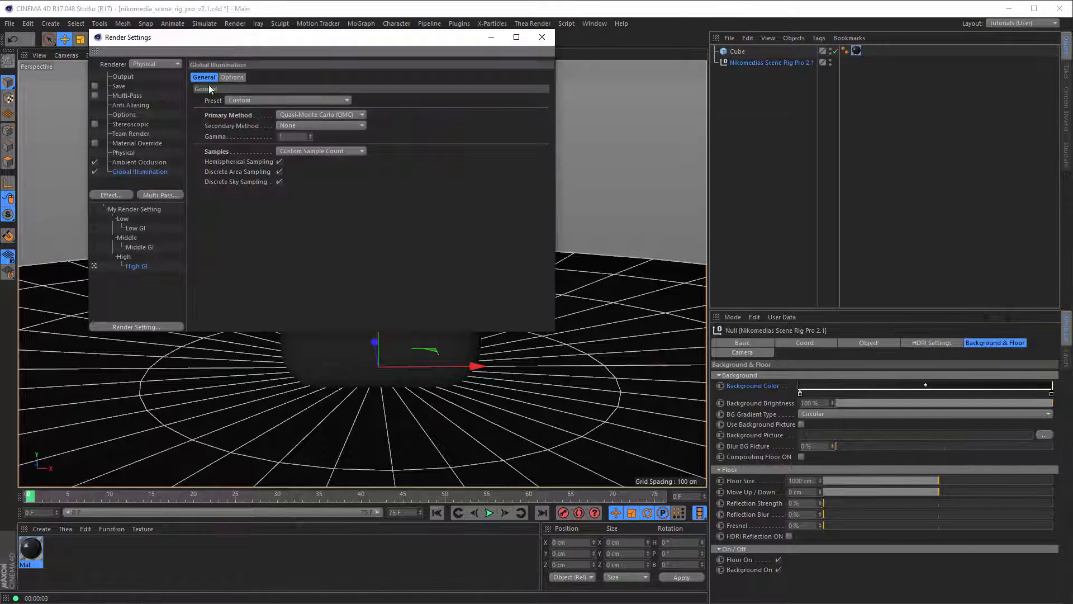
pyautogui.click(541, 41)
pyautogui.click(233, 44)
pyautogui.click(542, 36)
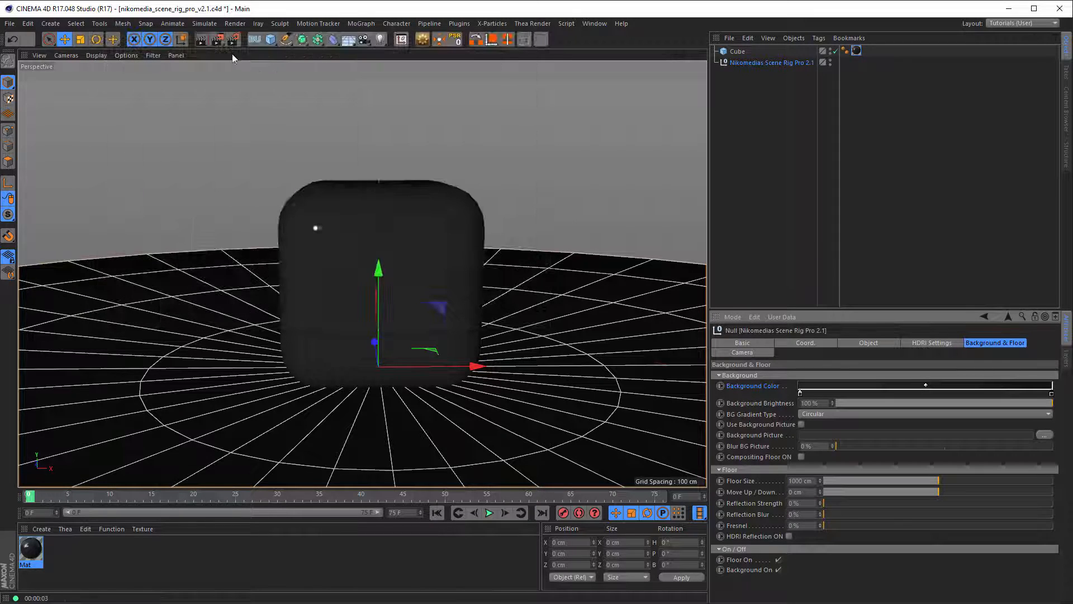
pyautogui.click(202, 39)
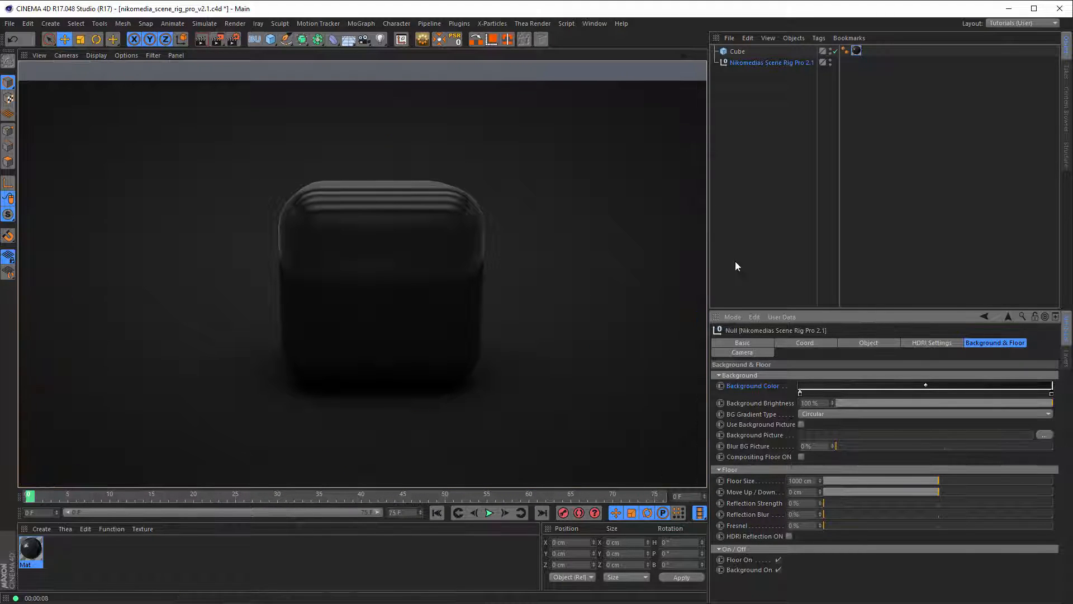
# Load the Dark Floor gradient preset for the rig's background colour
pyautogui.click(797, 388)
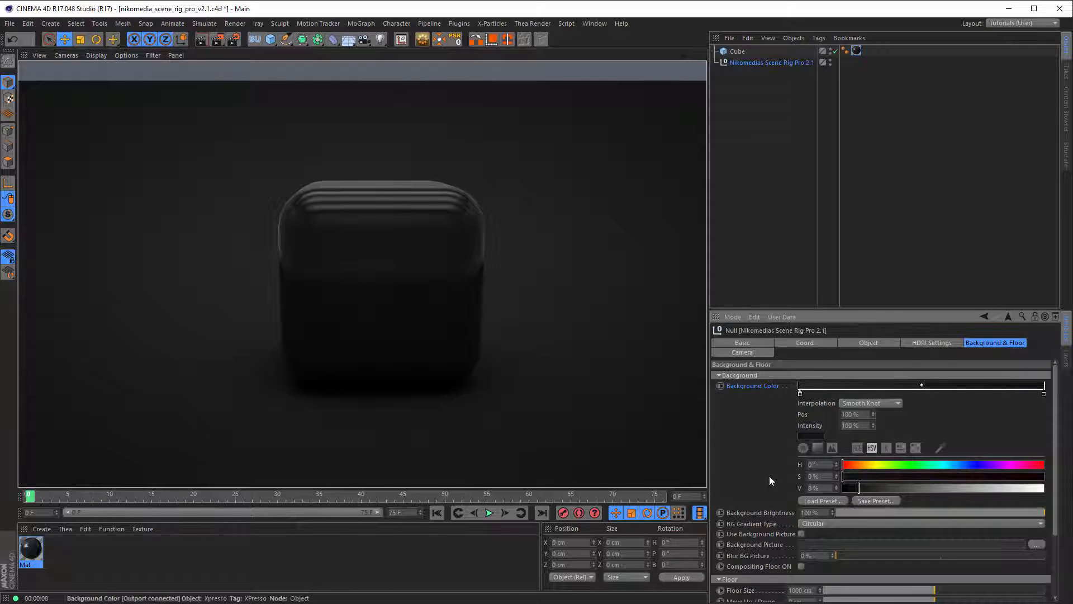
pyautogui.click(824, 502)
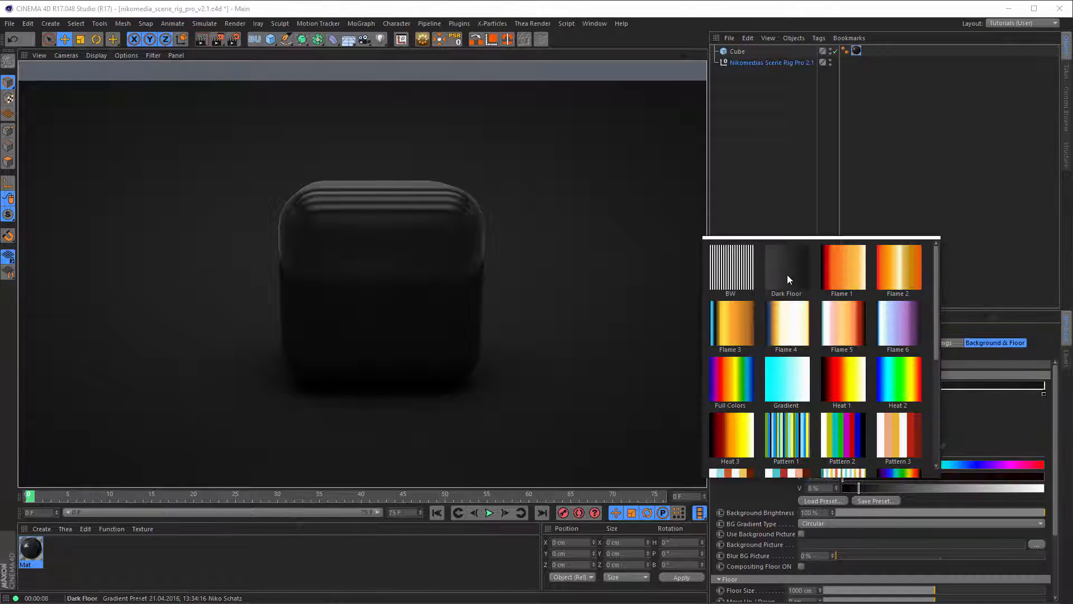
pyautogui.click(787, 274)
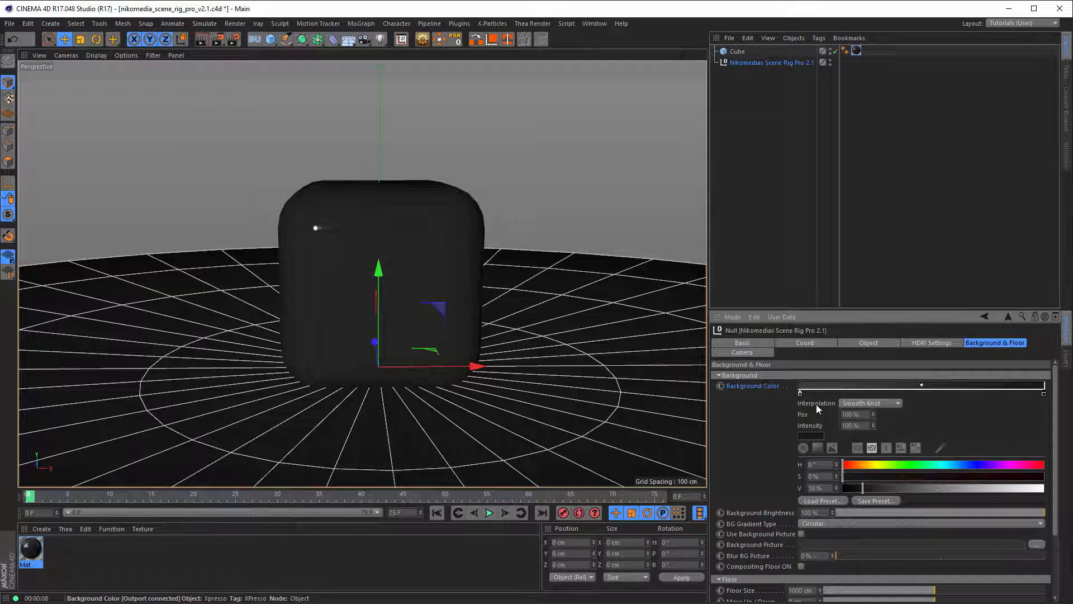
pyautogui.click(795, 385)
# Reset the background colour to its default and lower the Background Brightness to 12%
pyautogui.rightClick(753, 386)
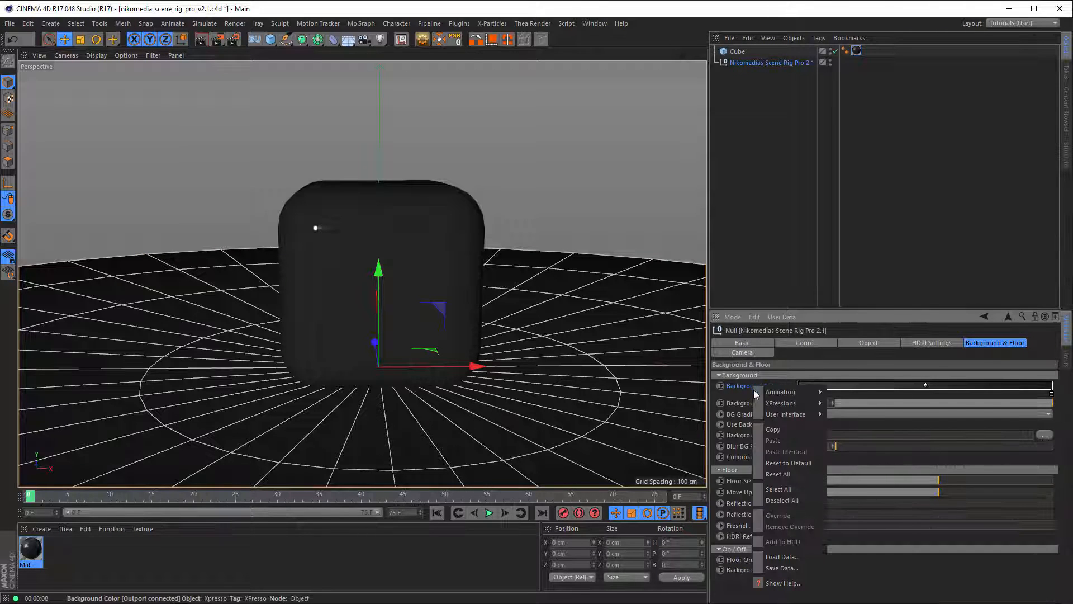
pyautogui.click(782, 463)
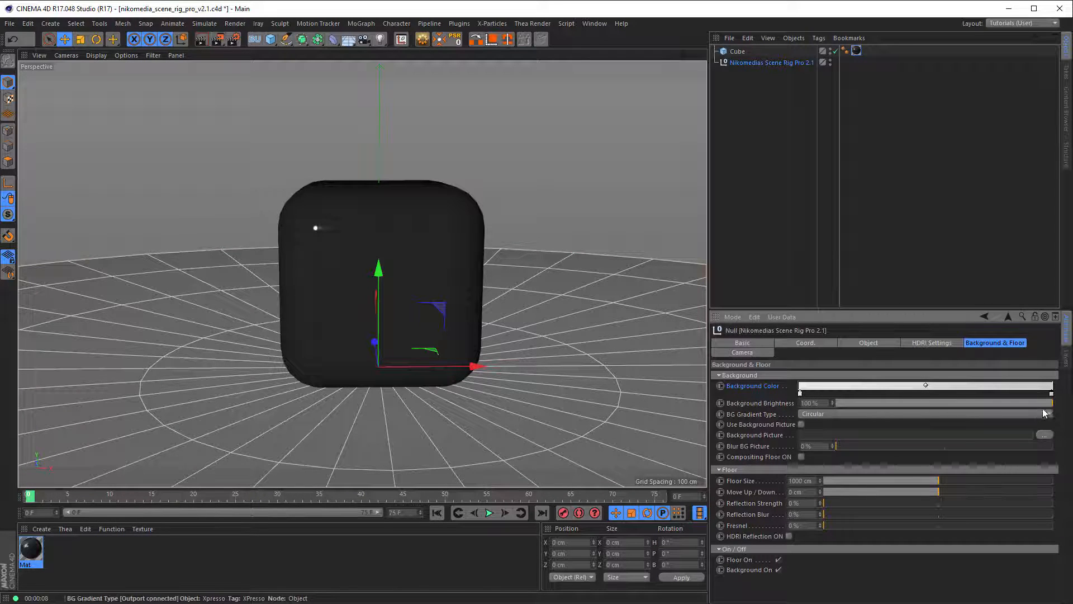
pyautogui.moveTo(1047, 403); pyautogui.dragTo(864, 404)
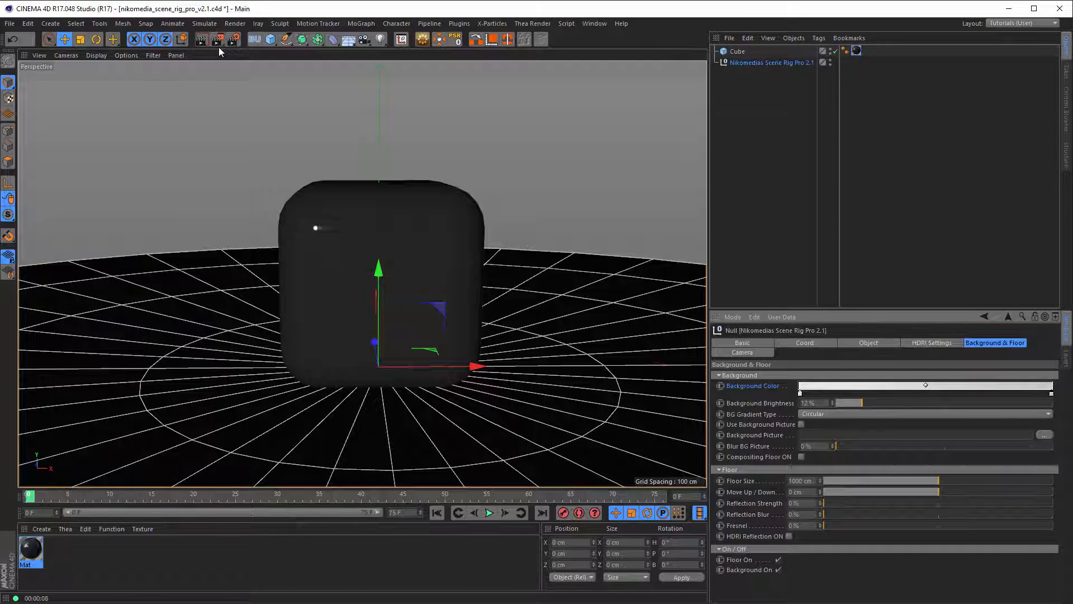
# Start an interactive render region around the cube and extend its upper and lower edges slightly
pyautogui.hotkey('alt', 'r')
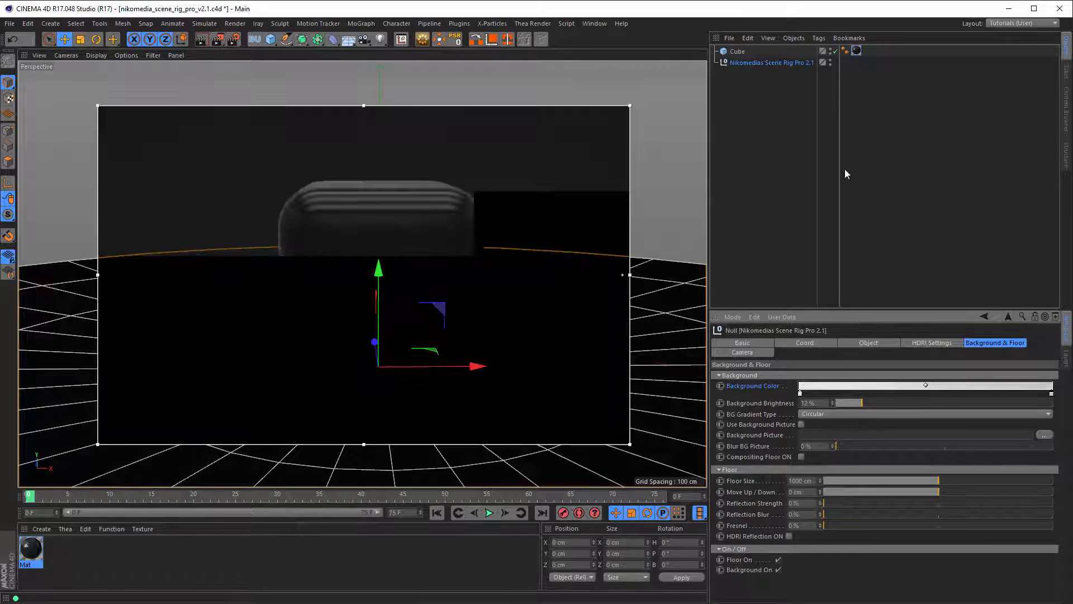
pyautogui.moveTo(364, 105); pyautogui.dragTo(364, 85)
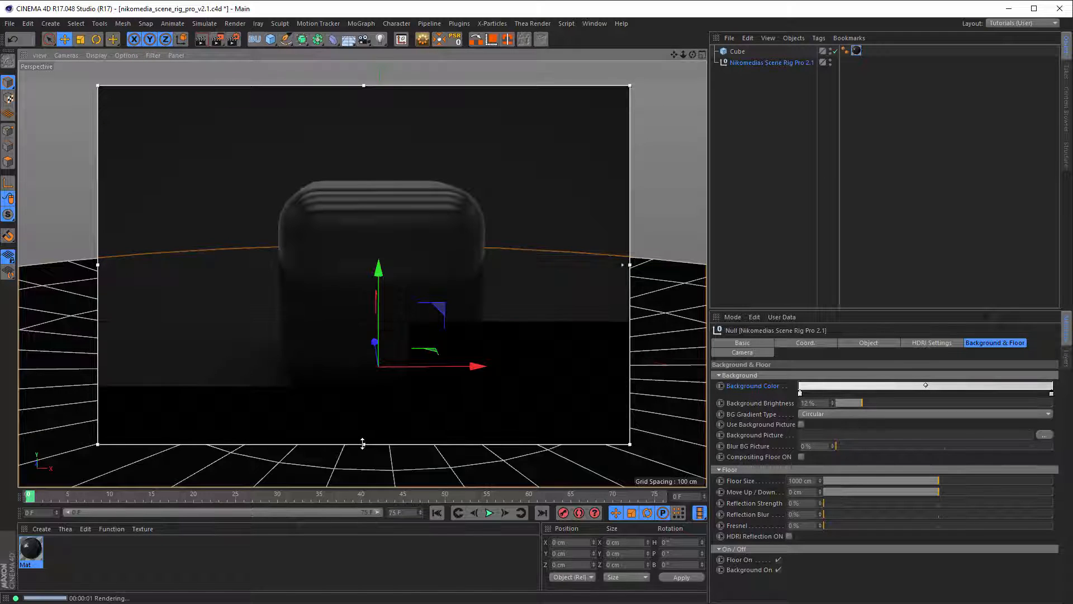
pyautogui.moveTo(364, 444); pyautogui.dragTo(364, 447)
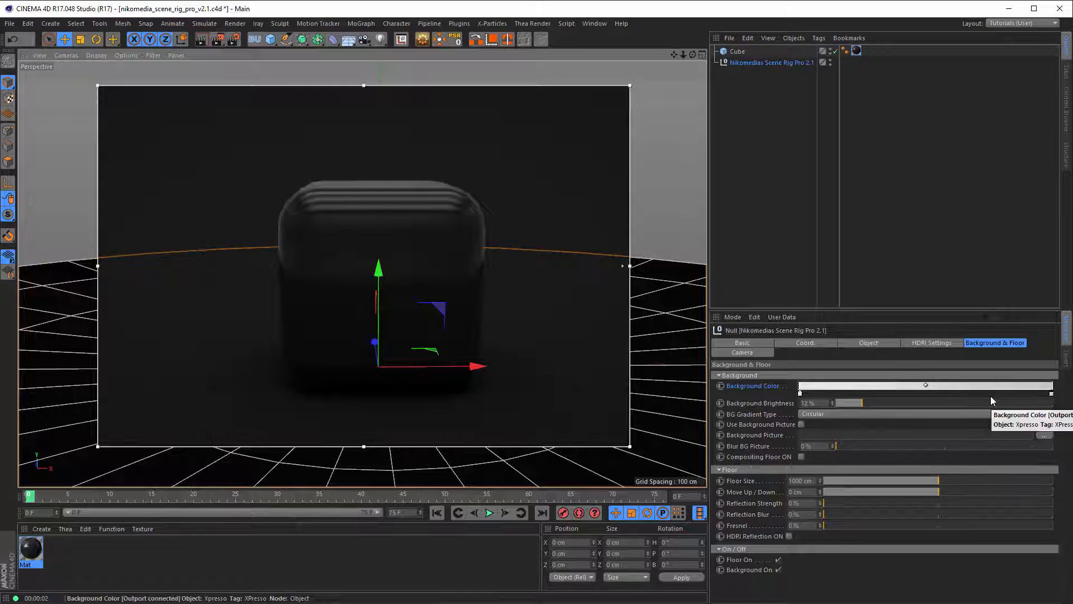
# Raise the HDRI Light Intensity of the 2.1 rig to 200%
pyautogui.click(770, 210)
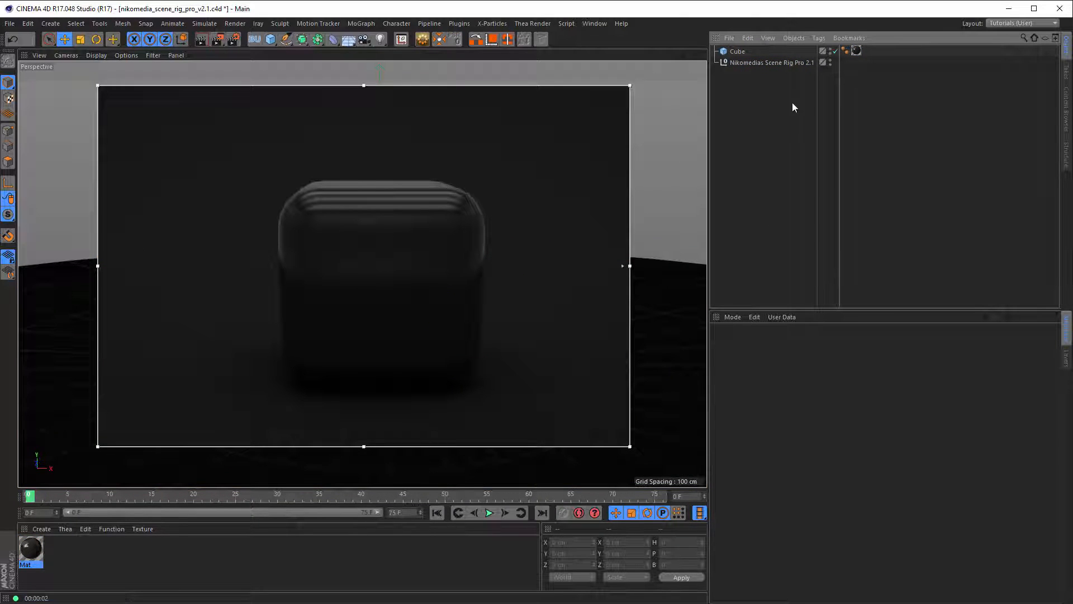
pyautogui.click(770, 63)
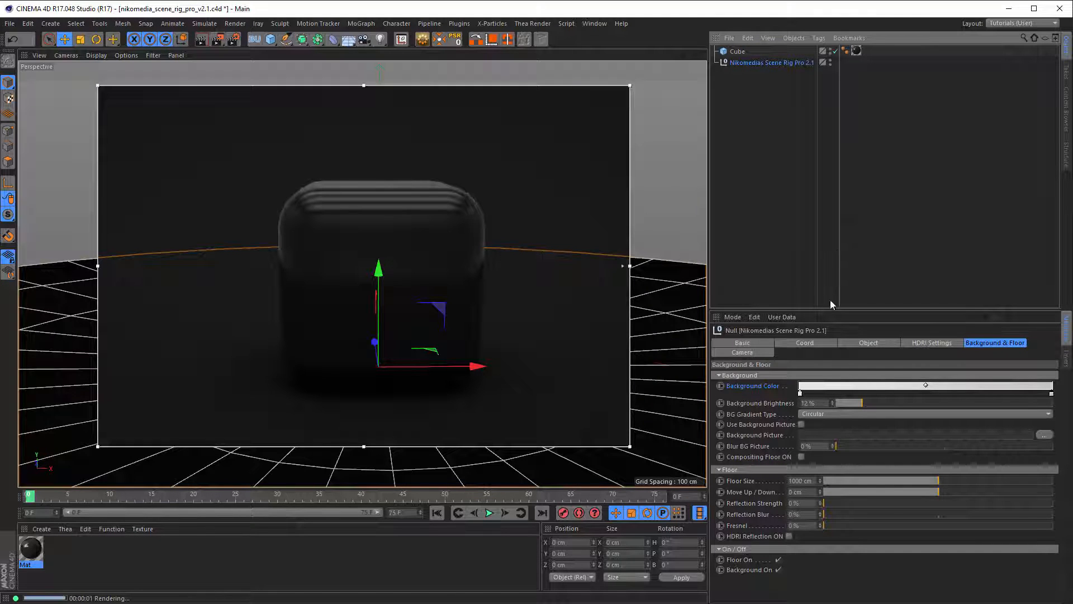
pyautogui.click(933, 343)
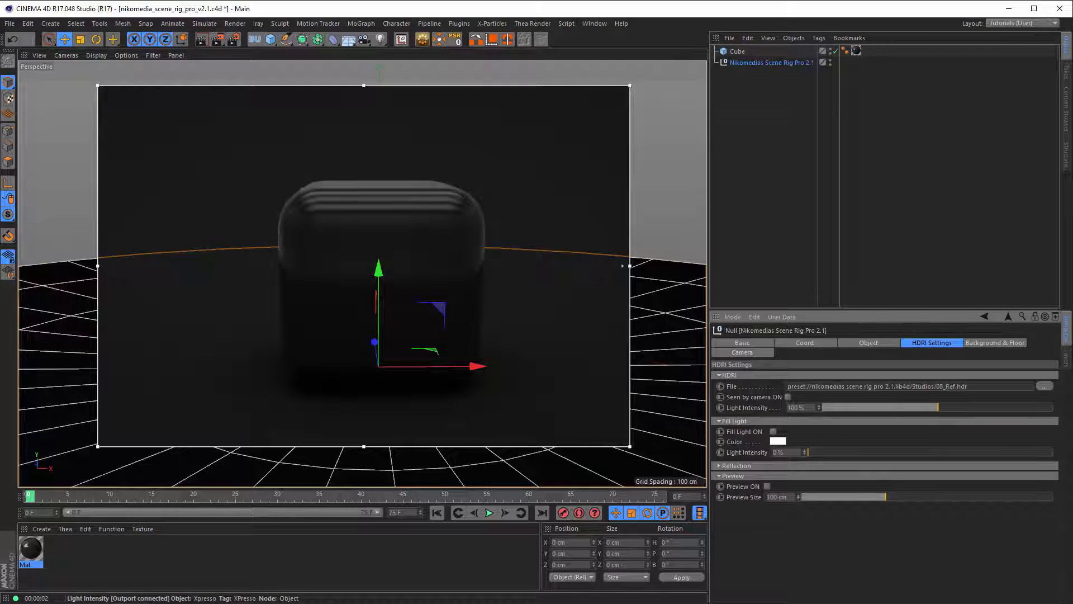
pyautogui.moveTo(938, 408); pyautogui.dragTo(986, 411)
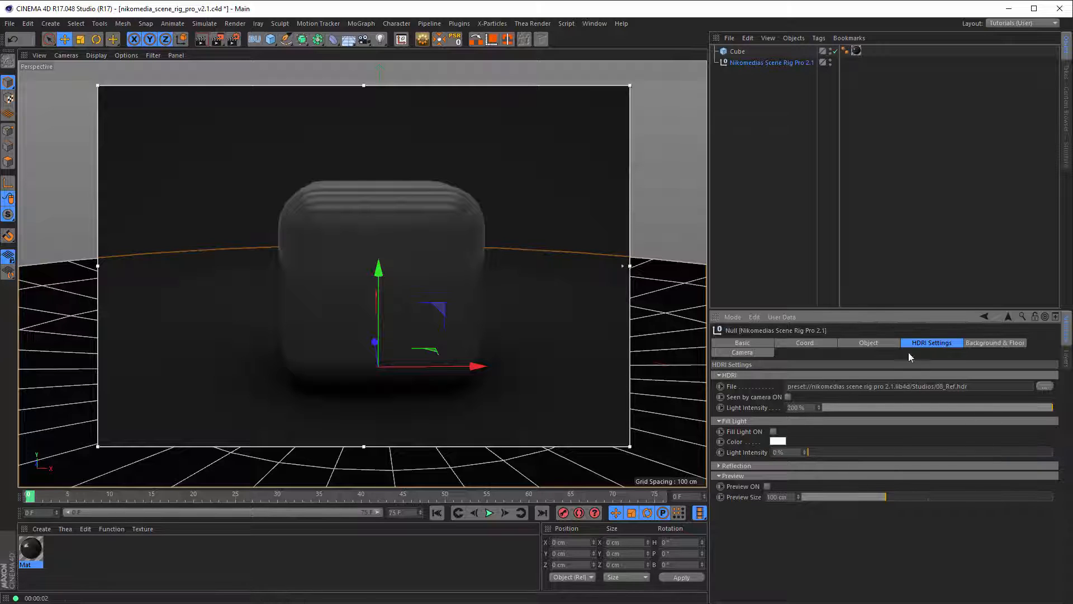
# Set the rig's HDRI Light Intensity to 500%
pyautogui.click(784, 248)
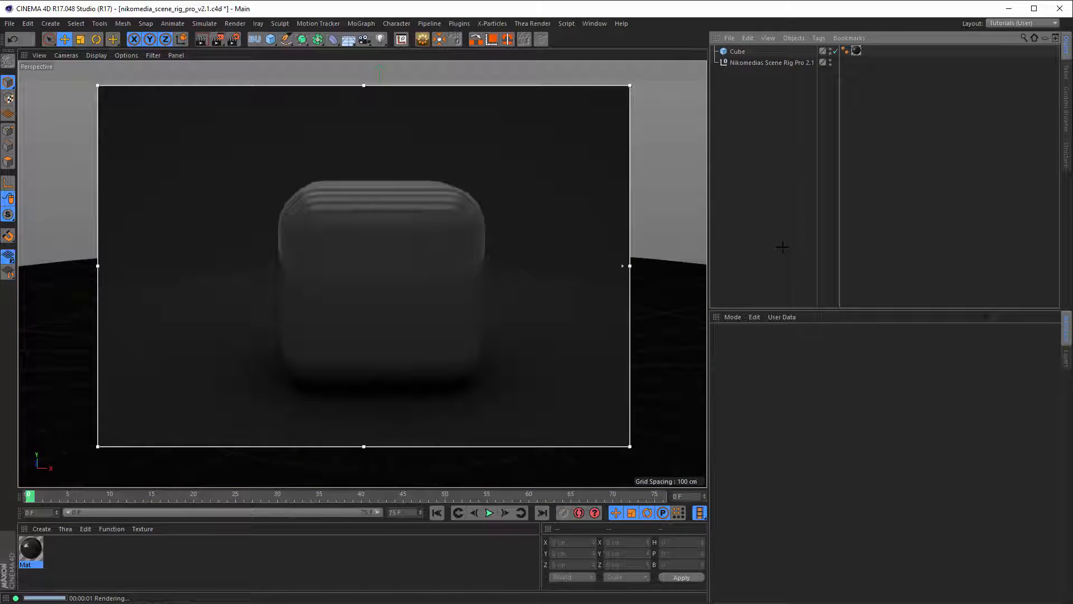
pyautogui.click(788, 62)
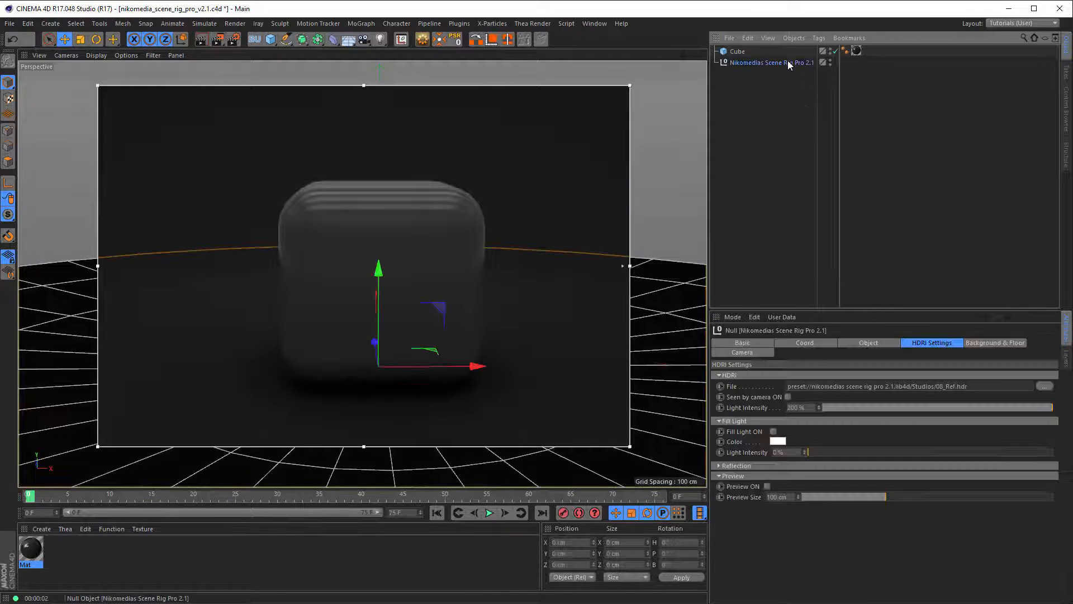
pyautogui.moveTo(806, 408); pyautogui.dragTo(736, 430)
pyautogui.write('500')
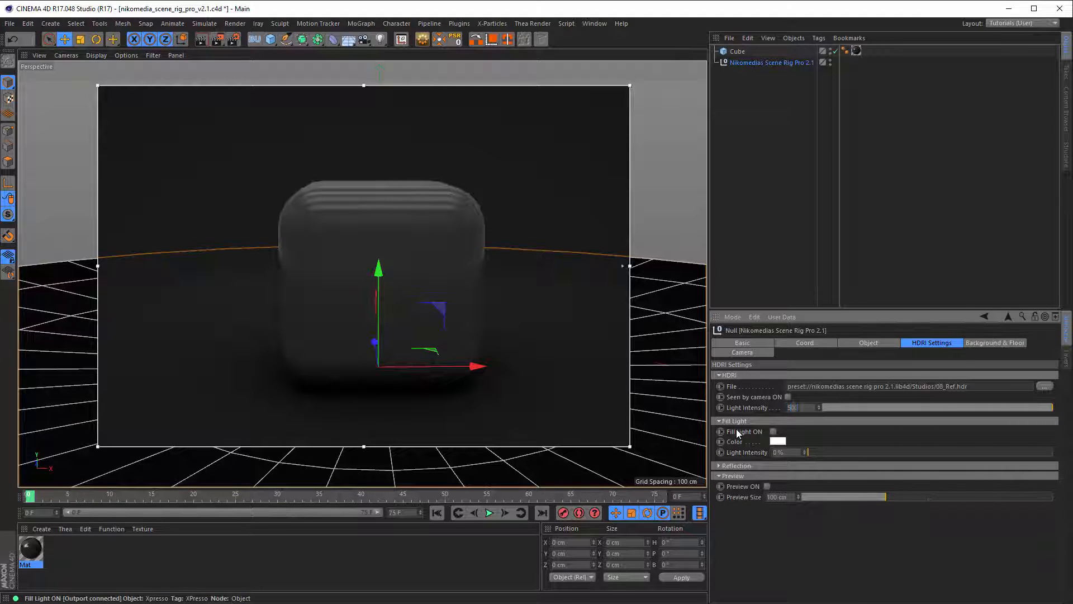
pyautogui.press('Return')
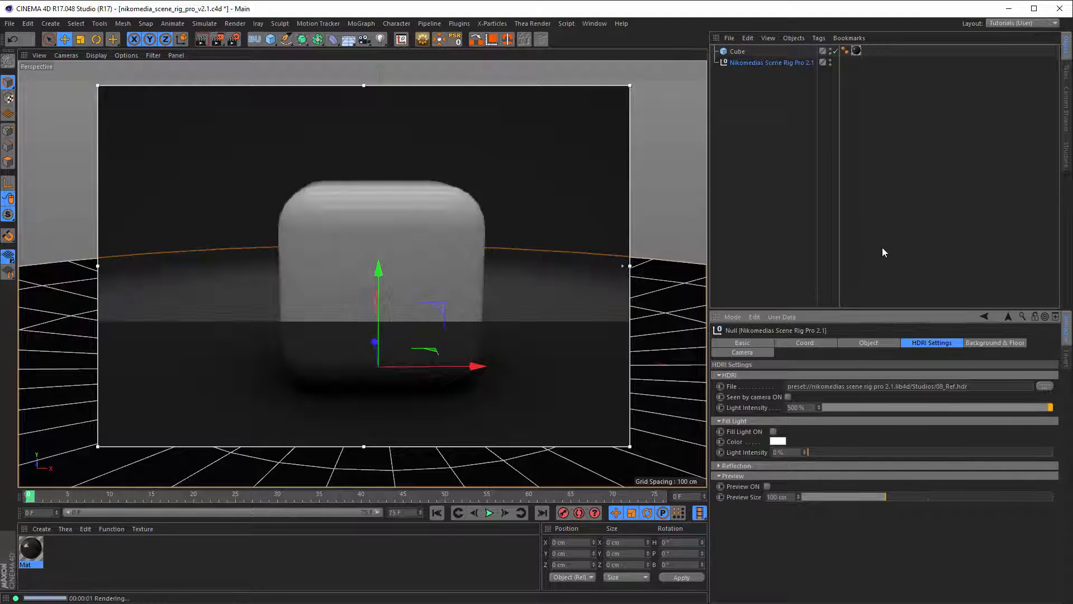
# Lower the HDRI Light Intensity of the 2.1 rig to 100%
pyautogui.click(782, 190)
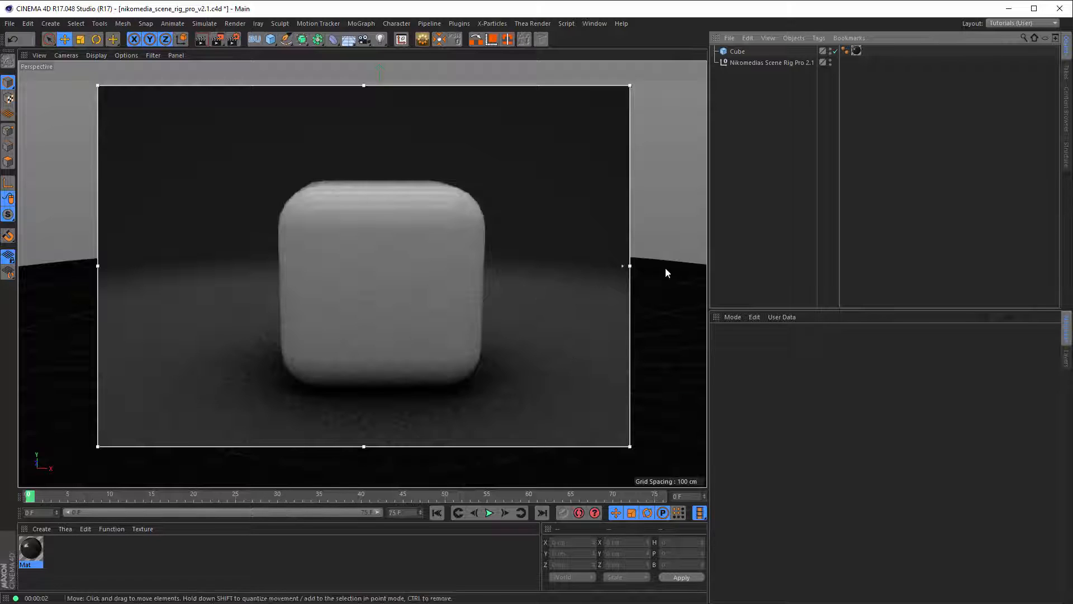
pyautogui.click(750, 62)
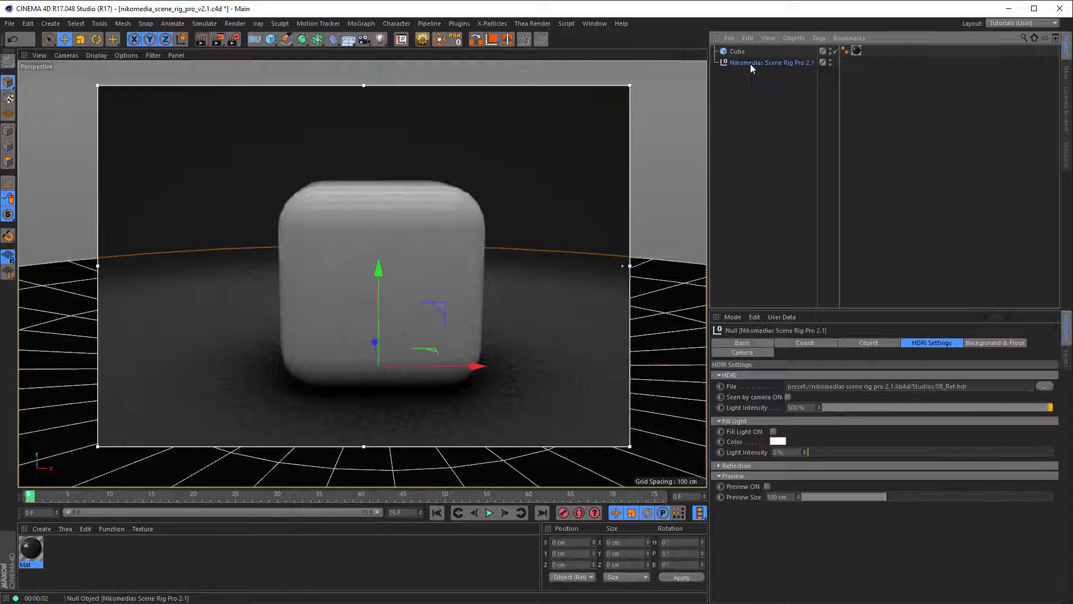
pyautogui.moveTo(811, 408); pyautogui.dragTo(748, 414)
pyautogui.write('100')
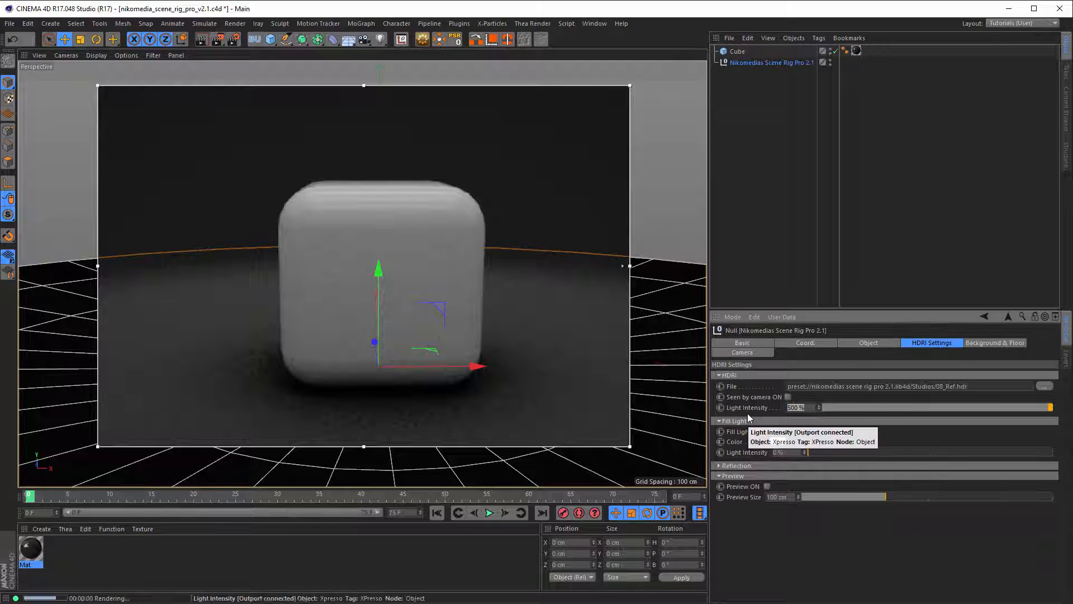
pyautogui.press('Return')
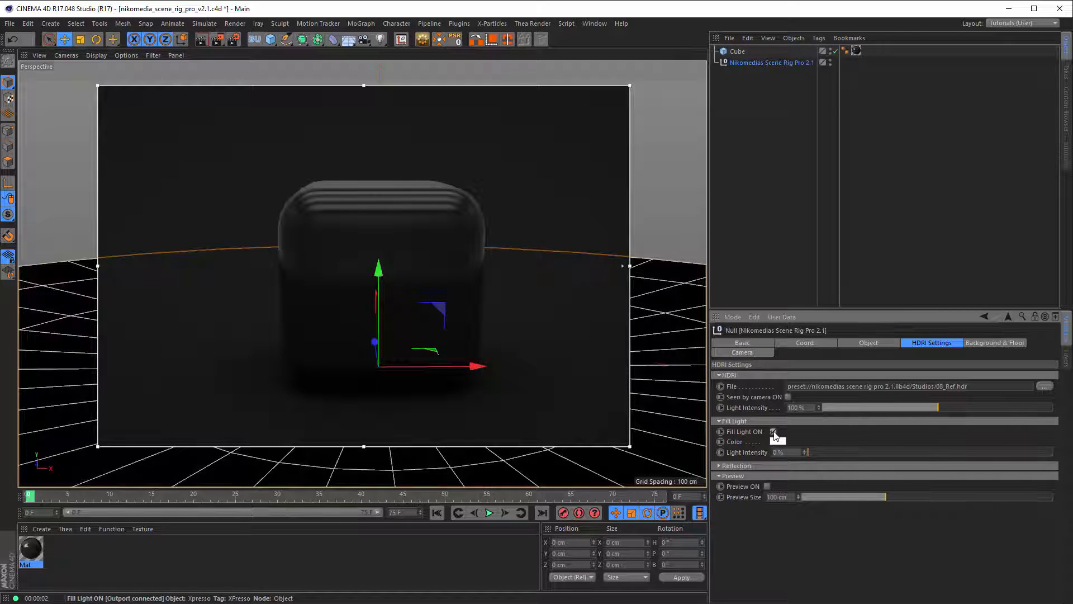
# Turn on the rig's fill light and set its Light Intensity to 118%
pyautogui.click(774, 432)
pyautogui.moveTo(809, 452); pyautogui.dragTo(954, 457)
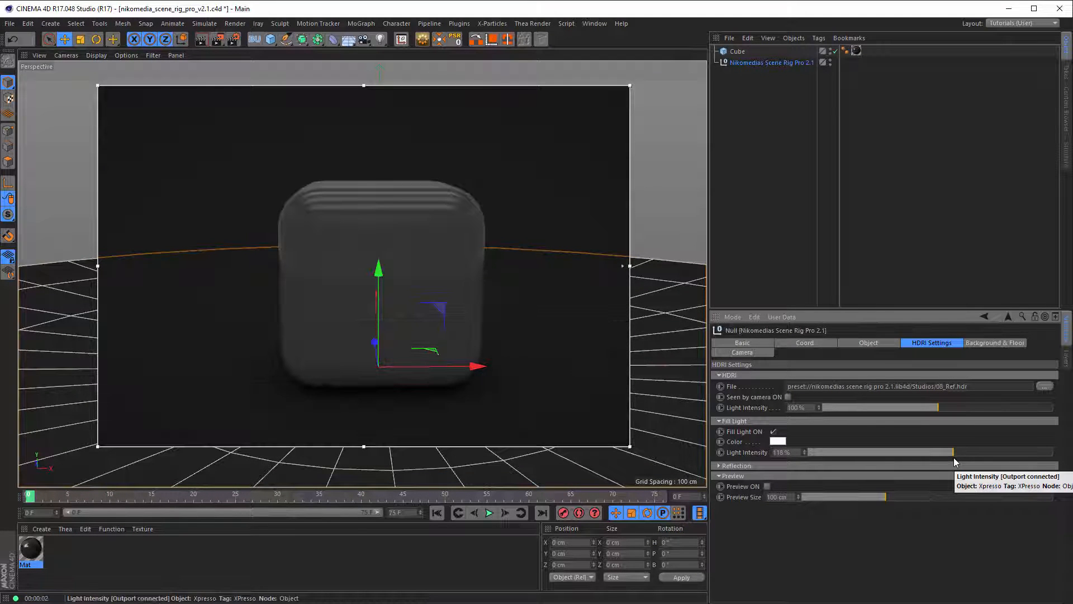
pyautogui.click(603, 310)
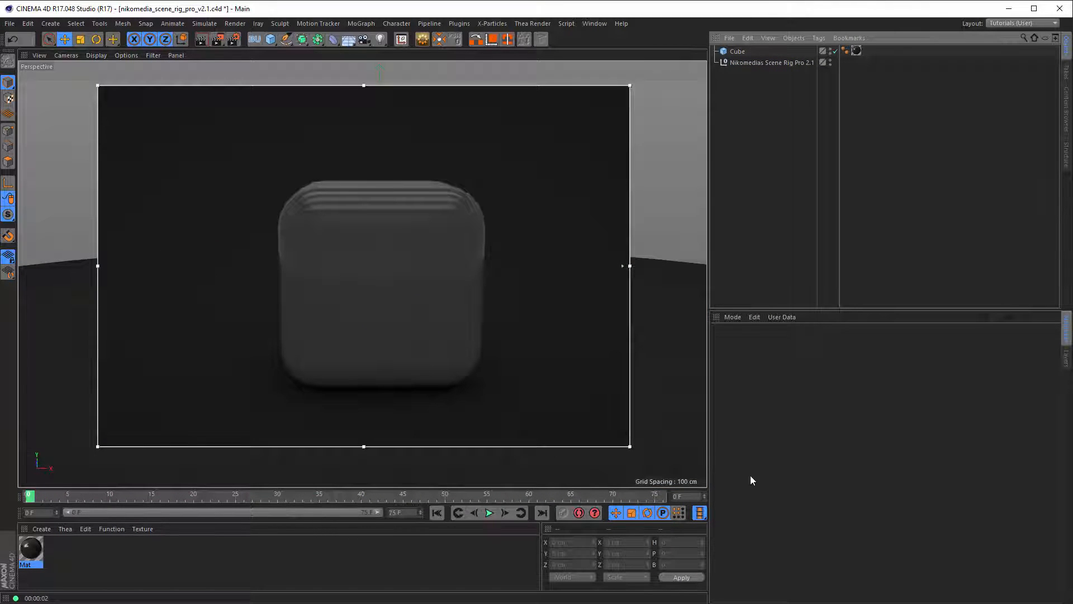
# Try the rig's HDRI Light Intensity at 200% and 80%, and return it to 100%
pyautogui.click(772, 62)
pyautogui.moveTo(981, 408); pyautogui.dragTo(1044, 422)
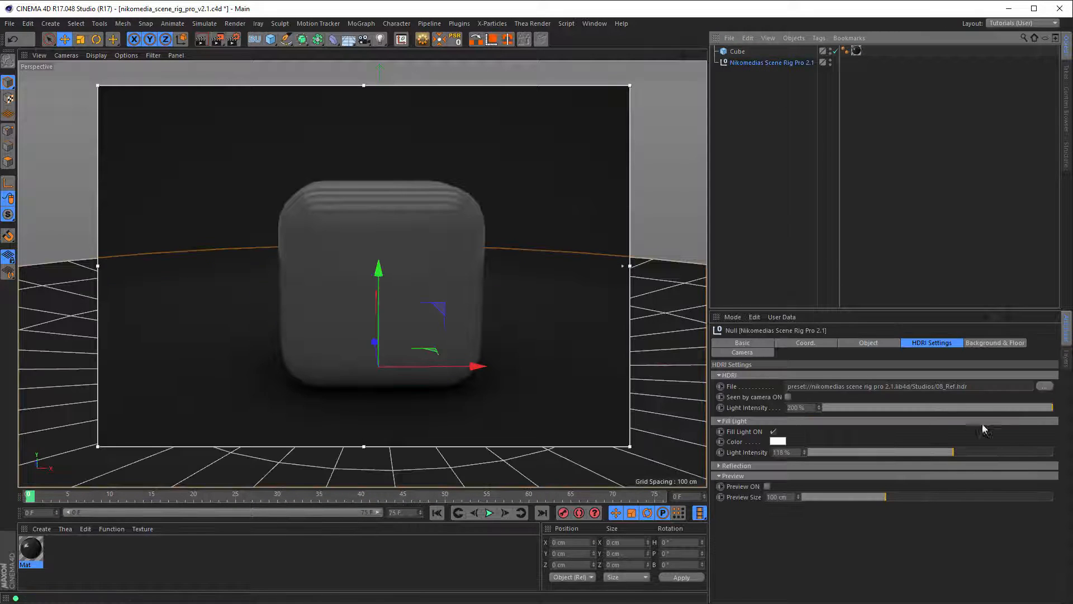
pyautogui.click(983, 409)
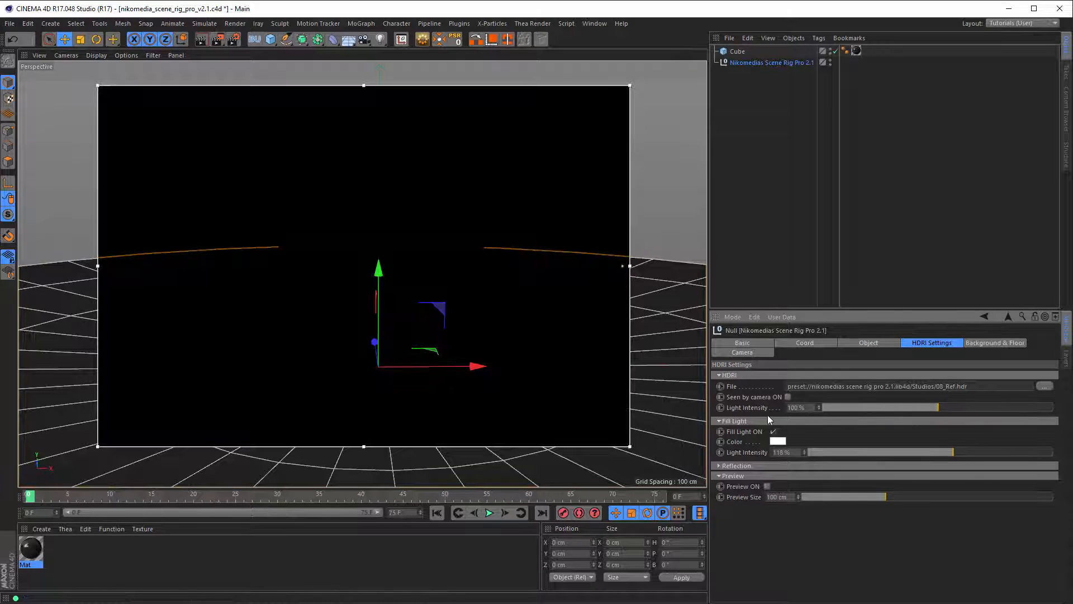
pyautogui.click(924, 408)
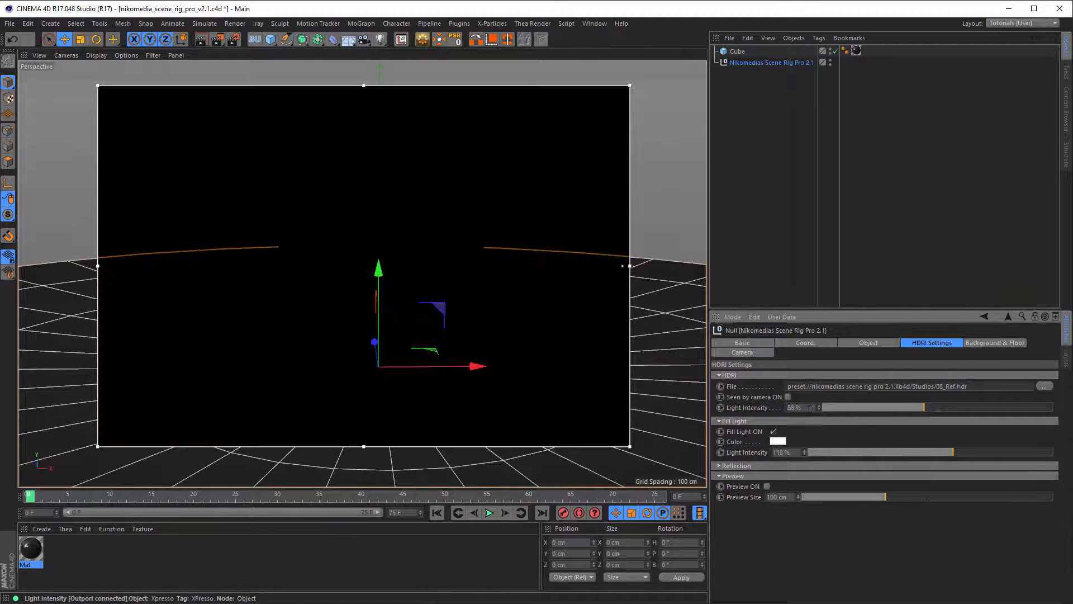
pyautogui.write('100')
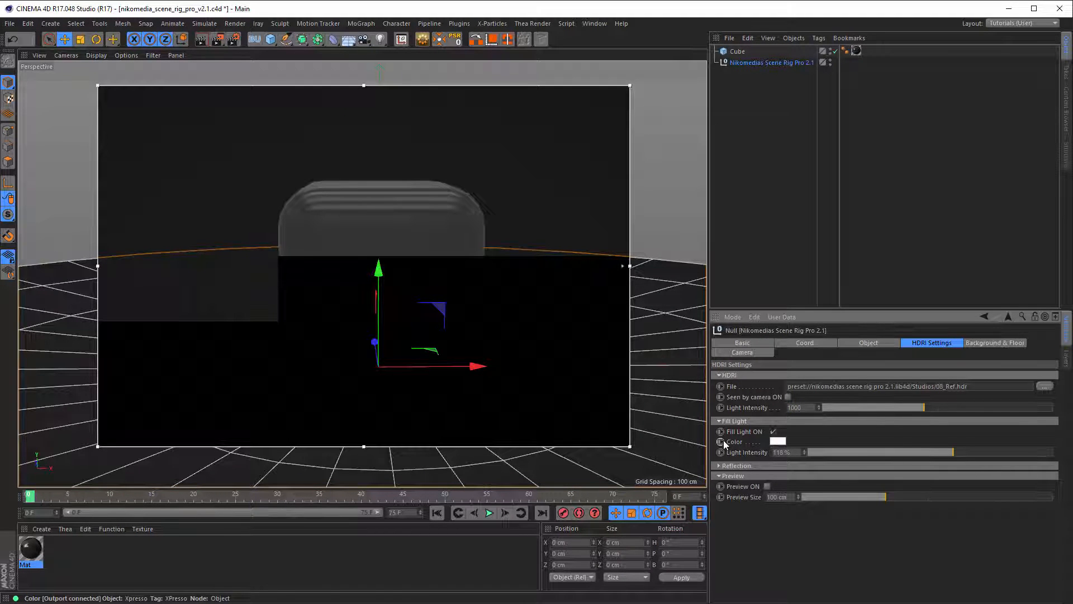
pyautogui.press('Return')
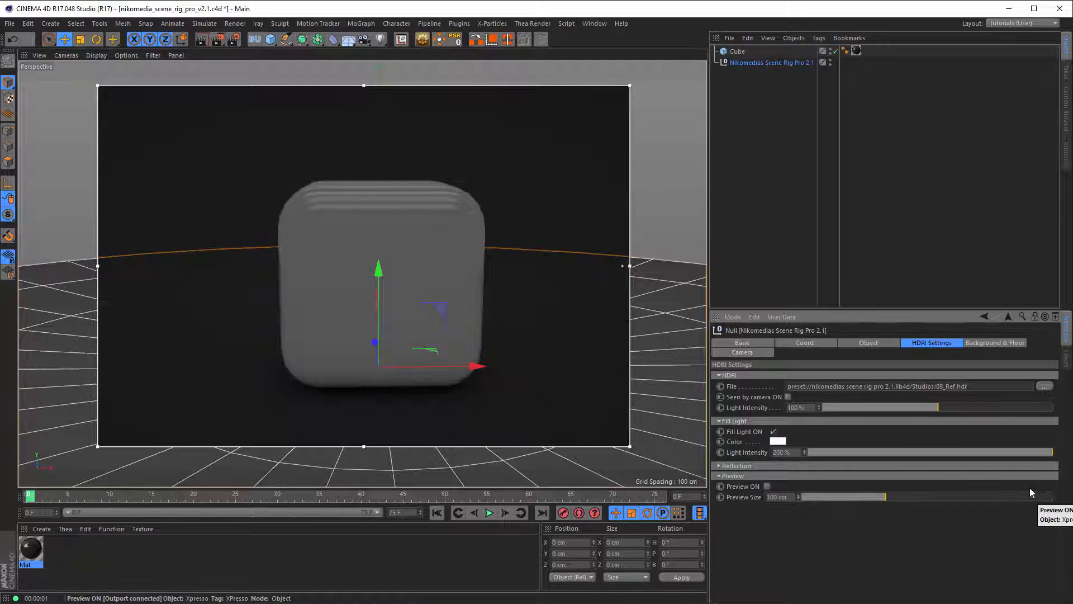
# Set the fill light's intensity to 102% and its colour to red with 100% saturation
pyautogui.click(933, 452)
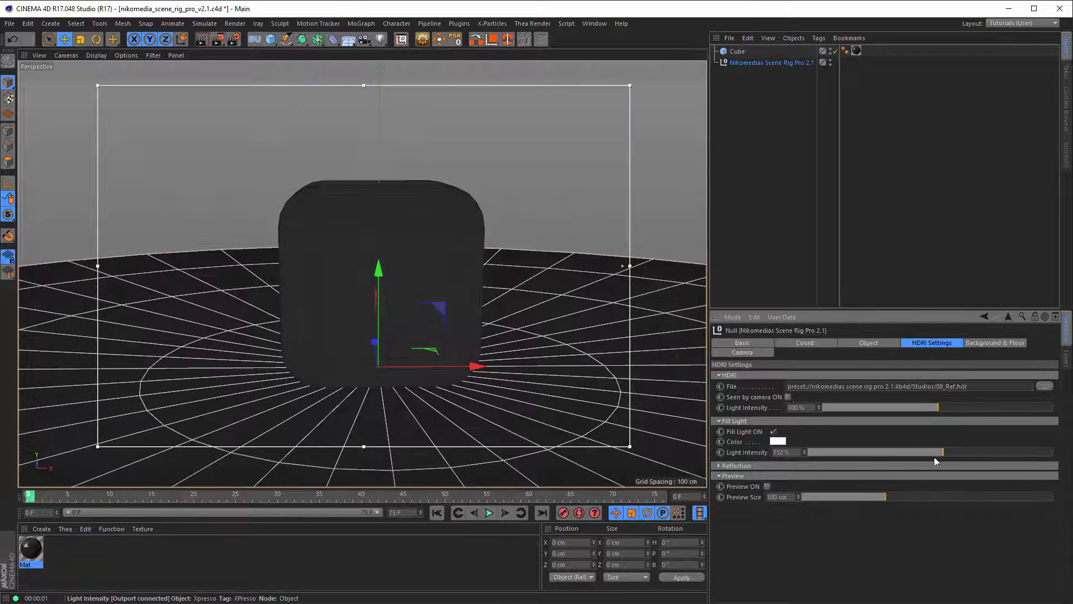
pyautogui.click(778, 441)
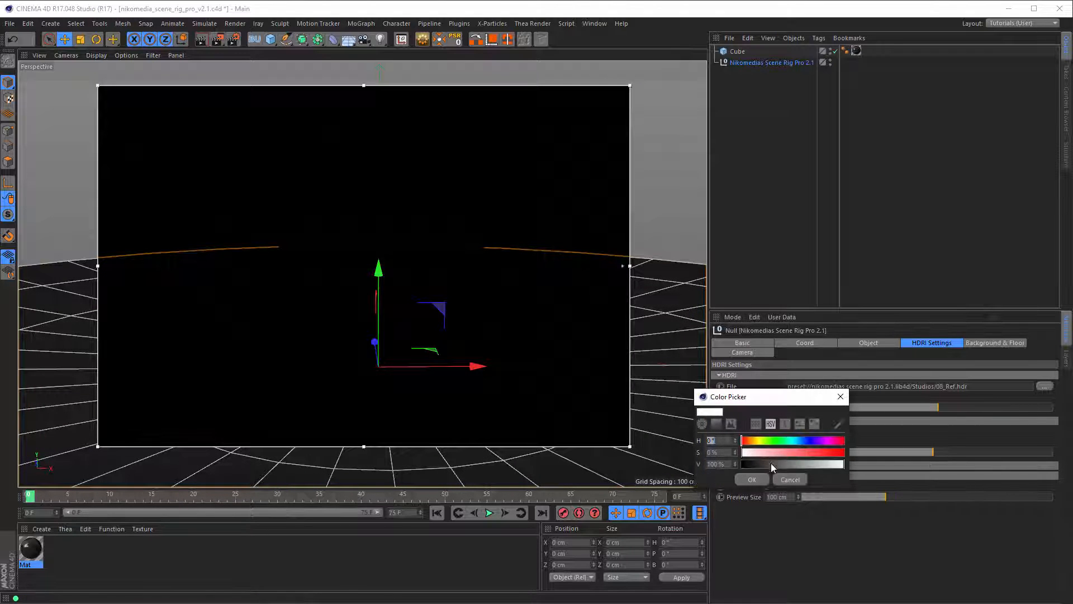
pyautogui.moveTo(770, 452); pyautogui.dragTo(844, 453)
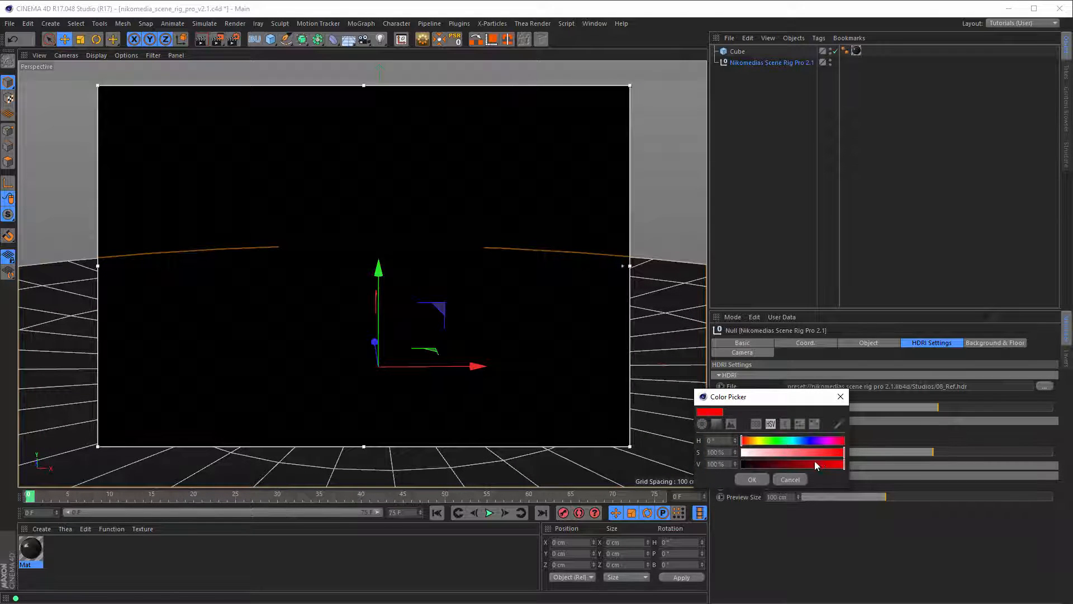
pyautogui.click(752, 479)
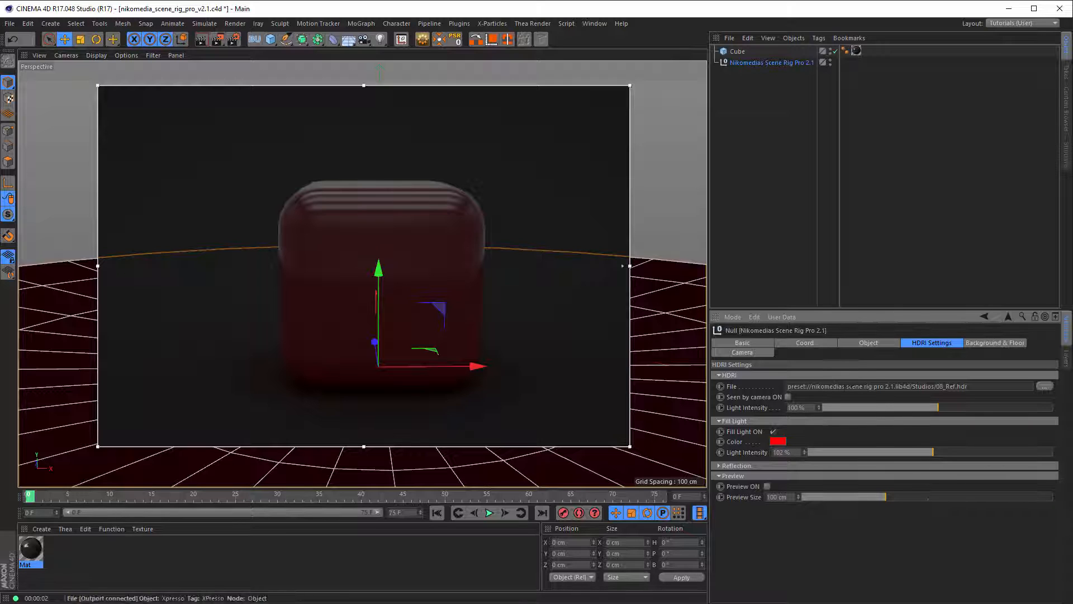
# Raise the rig's Background Brightness to 39% and check the red-lit cube with the rig deselected
pyautogui.click(984, 343)
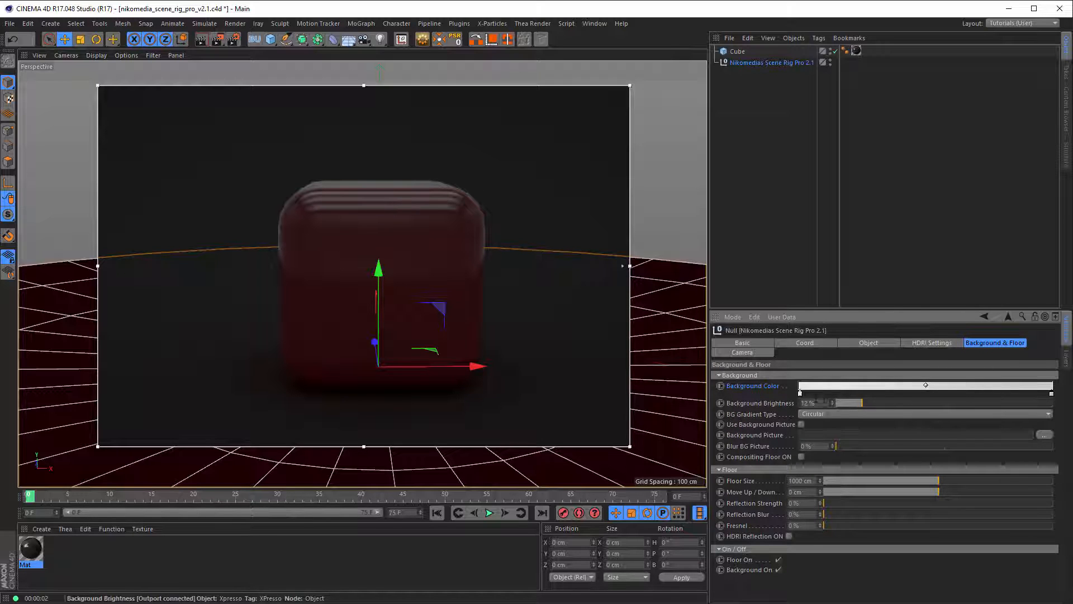
pyautogui.moveTo(861, 404); pyautogui.dragTo(936, 404)
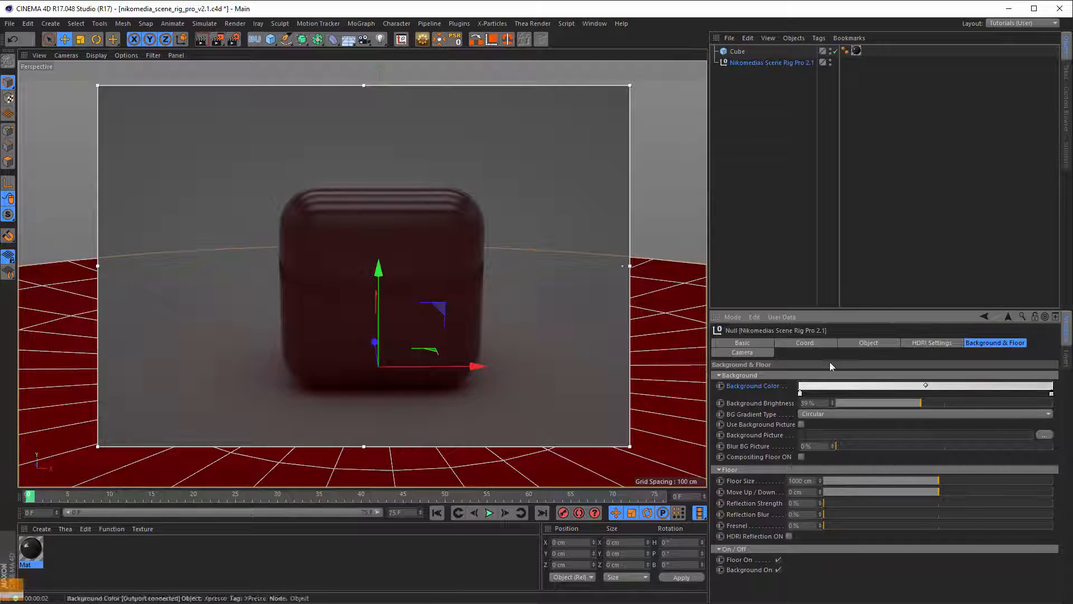
pyautogui.click(760, 254)
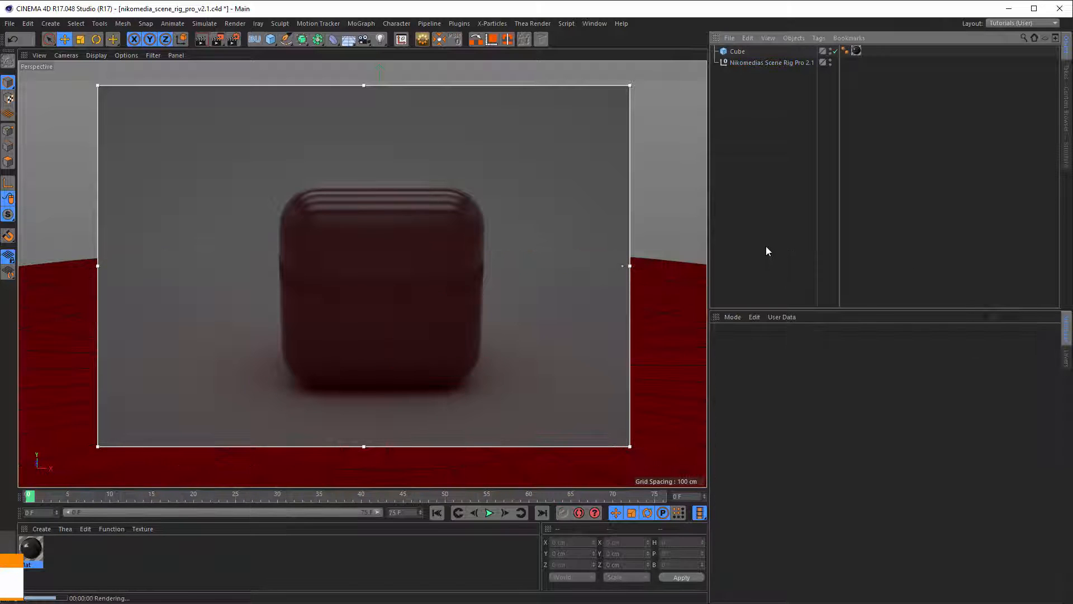
pyautogui.click(756, 62)
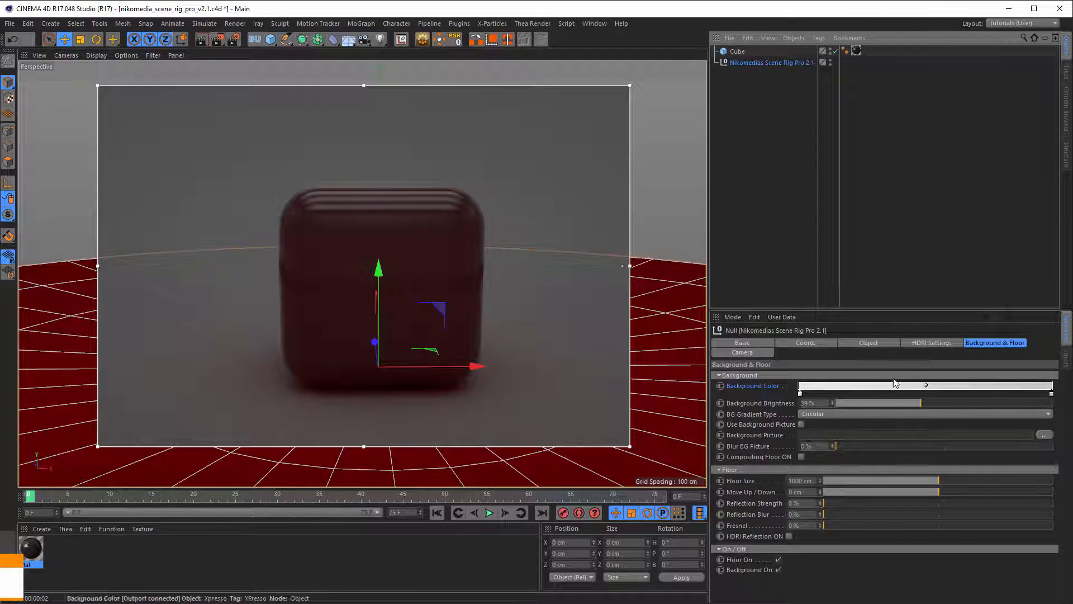
# Change the fill light's colour back to white by setting its saturation to 0%
pyautogui.click(939, 346)
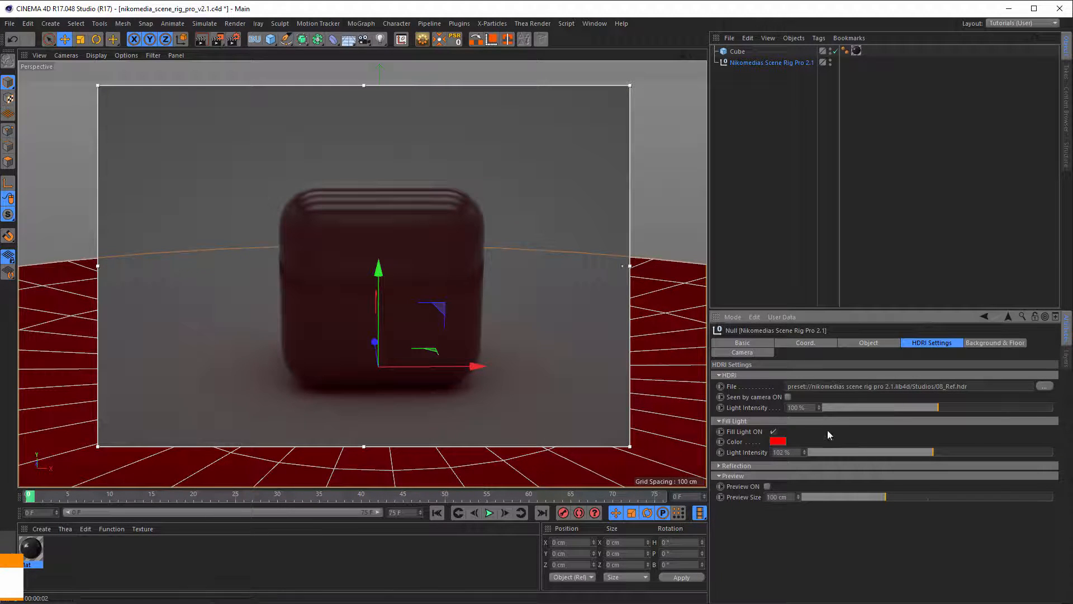
pyautogui.click(778, 444)
pyautogui.moveTo(794, 455); pyautogui.dragTo(731, 458)
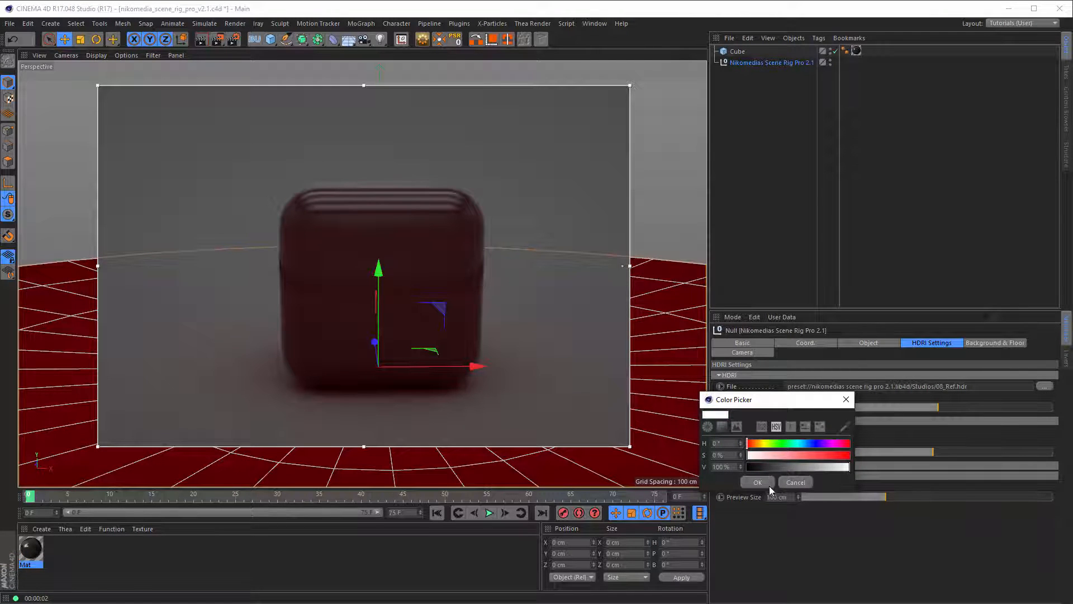
pyautogui.click(769, 484)
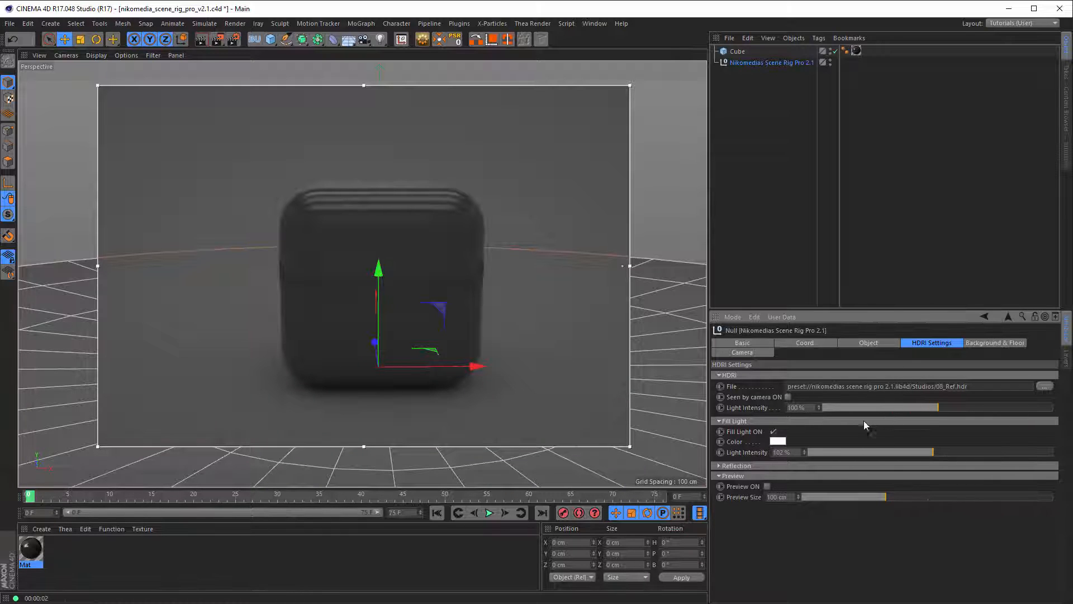
# Lower the Background Brightness to 24%
pyautogui.click(972, 345)
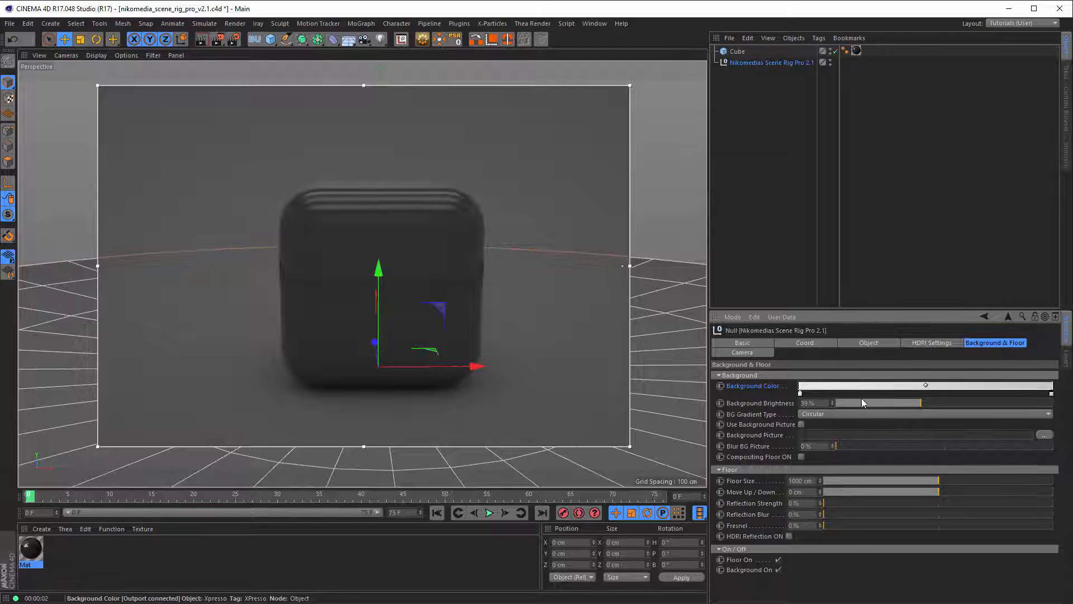
pyautogui.moveTo(920, 401); pyautogui.dragTo(880, 400)
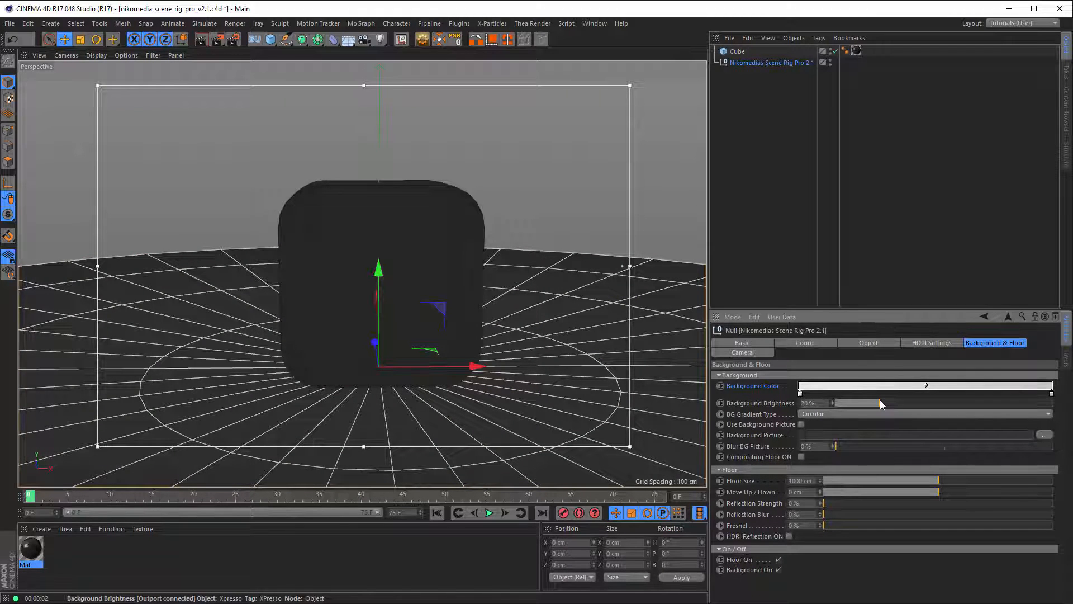
pyautogui.moveTo(884, 400)
pyautogui.mouseDown()
pyautogui.moveTo(929, 402)
pyautogui.moveTo(887, 402)
pyautogui.mouseUp()
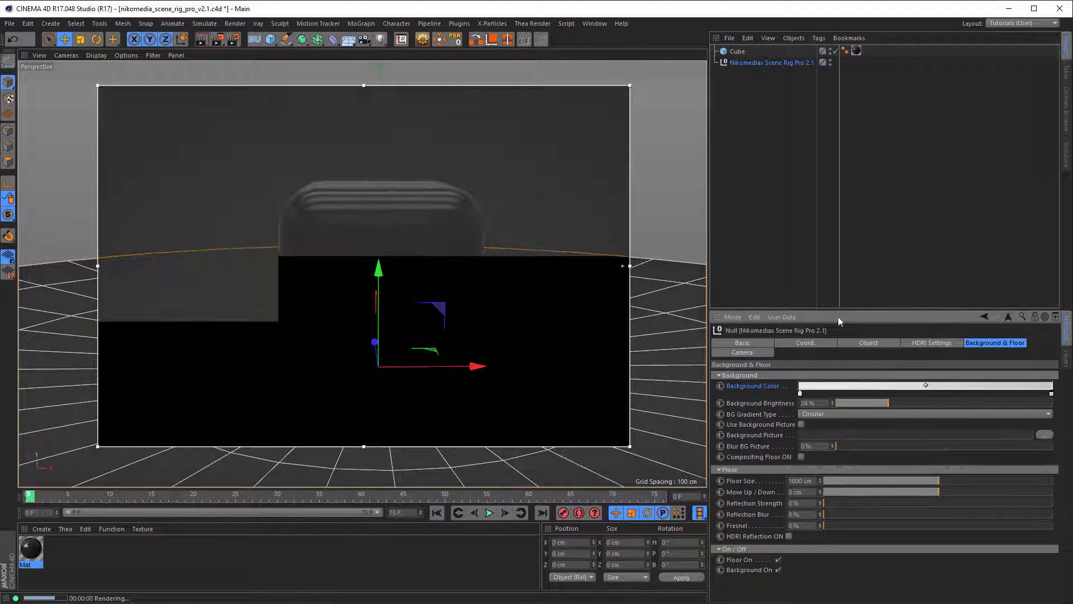
# Turn off the fill light and raise the Background Brightness to 100%
pyautogui.click(935, 342)
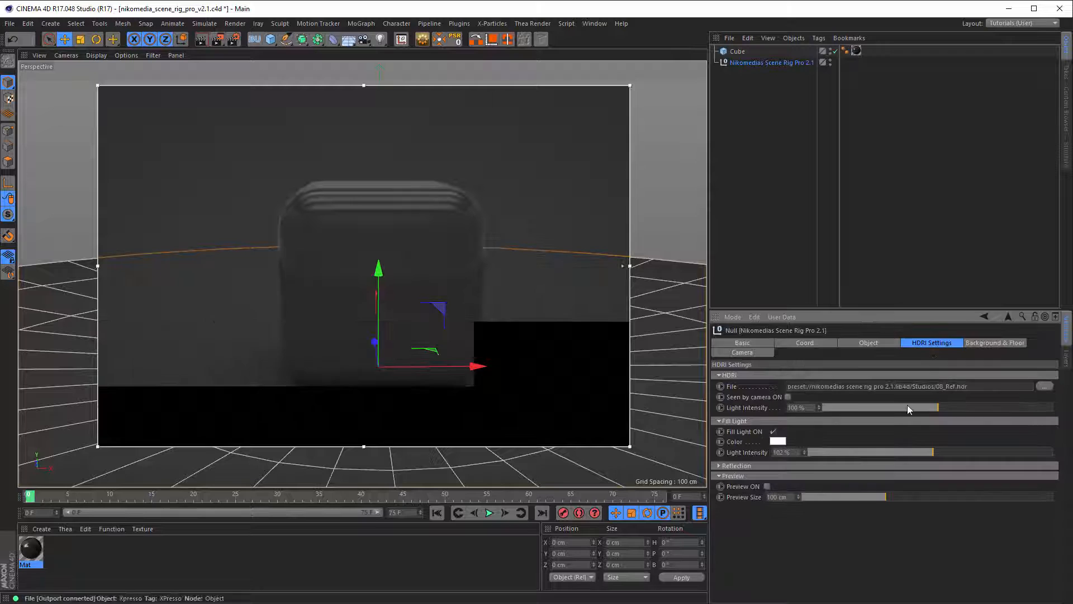
pyautogui.click(774, 432)
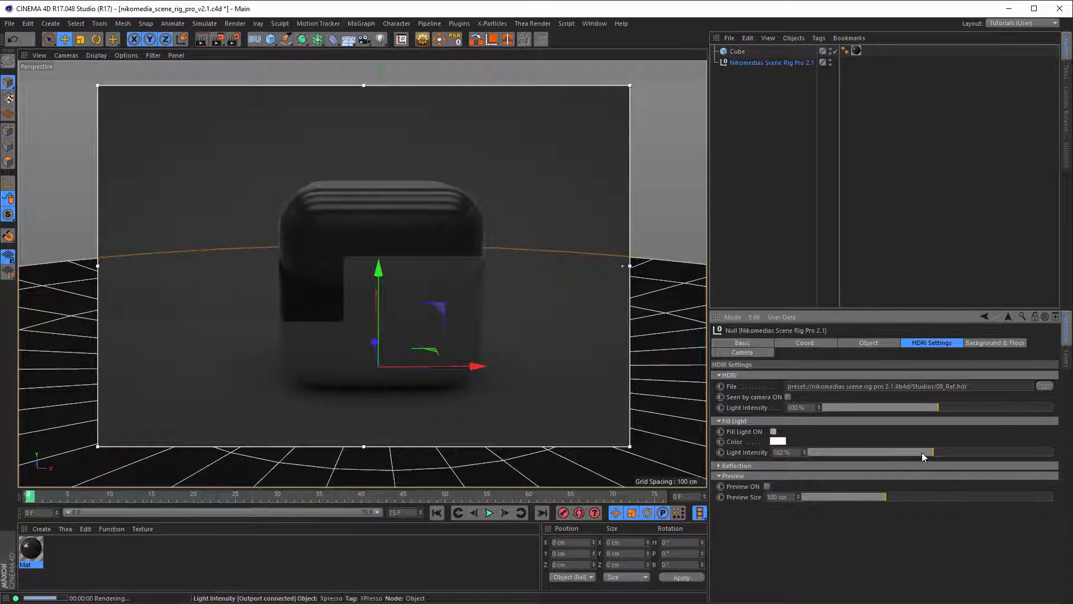
pyautogui.click(977, 343)
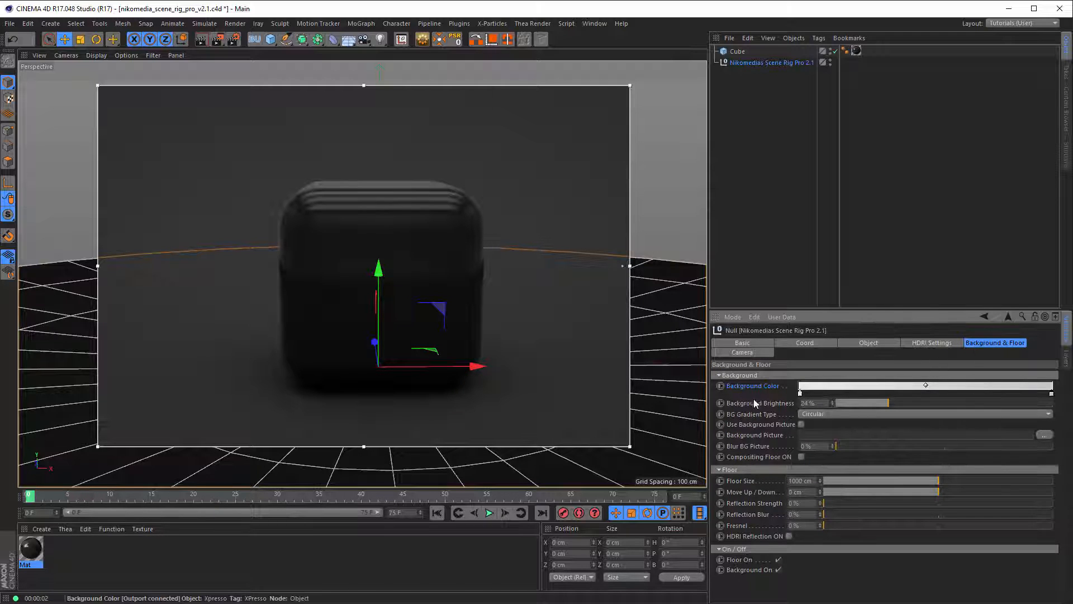
pyautogui.moveTo(884, 408); pyautogui.dragTo(1061, 403)
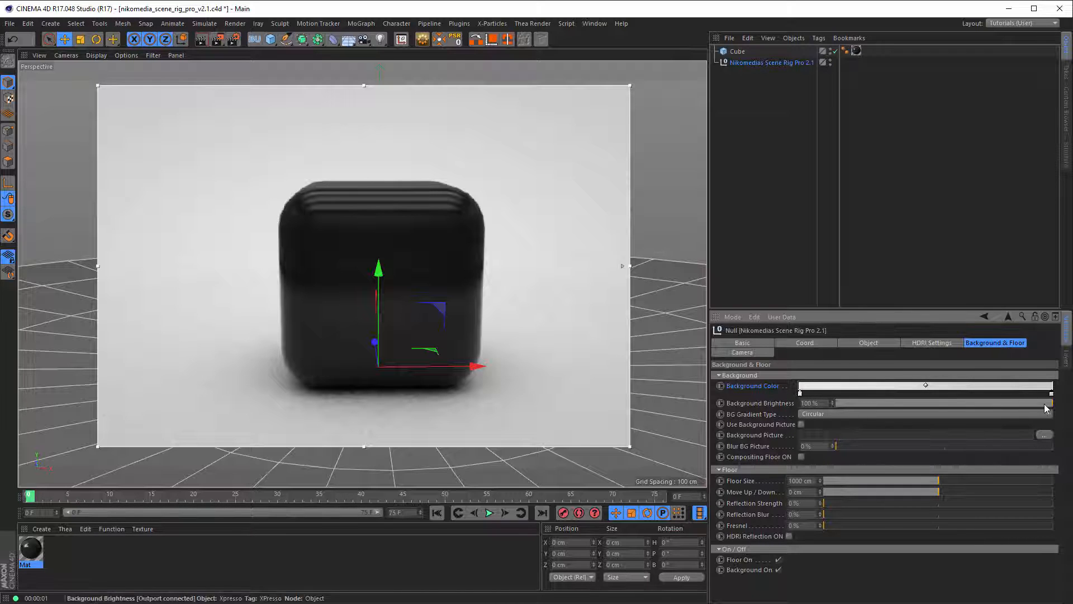
# Recolour the background gradient's end knot to blue (H 232°, S 100%, V 78%) and replace its white start knot with a light-blue one
pyautogui.moveTo(1034, 403)
pyautogui.mouseDown()
pyautogui.moveTo(874, 408)
pyautogui.moveTo(1049, 407)
pyautogui.mouseUp()
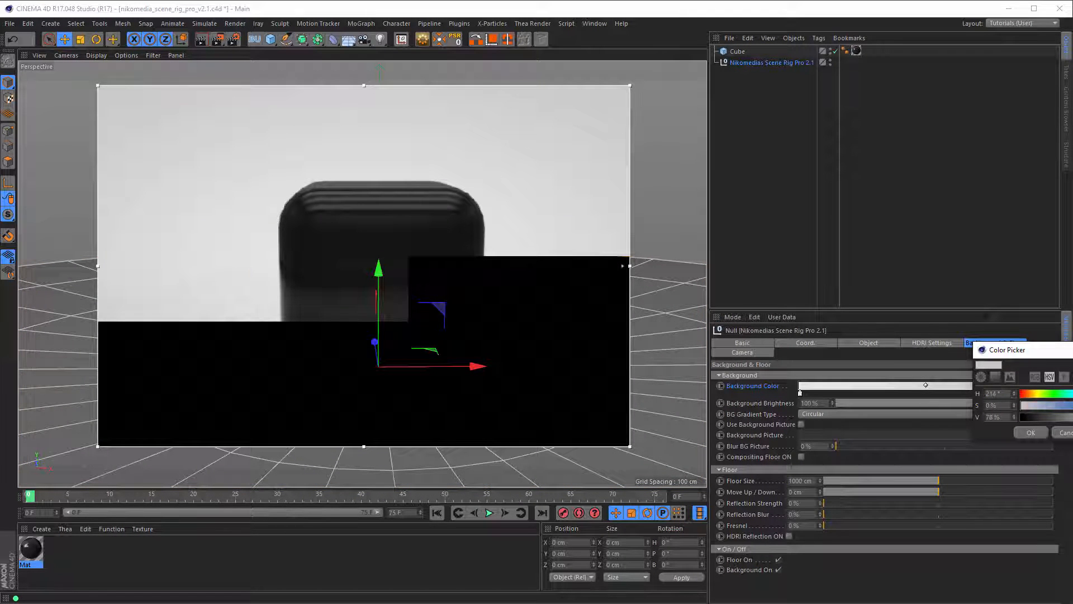
pyautogui.click(1072, 405)
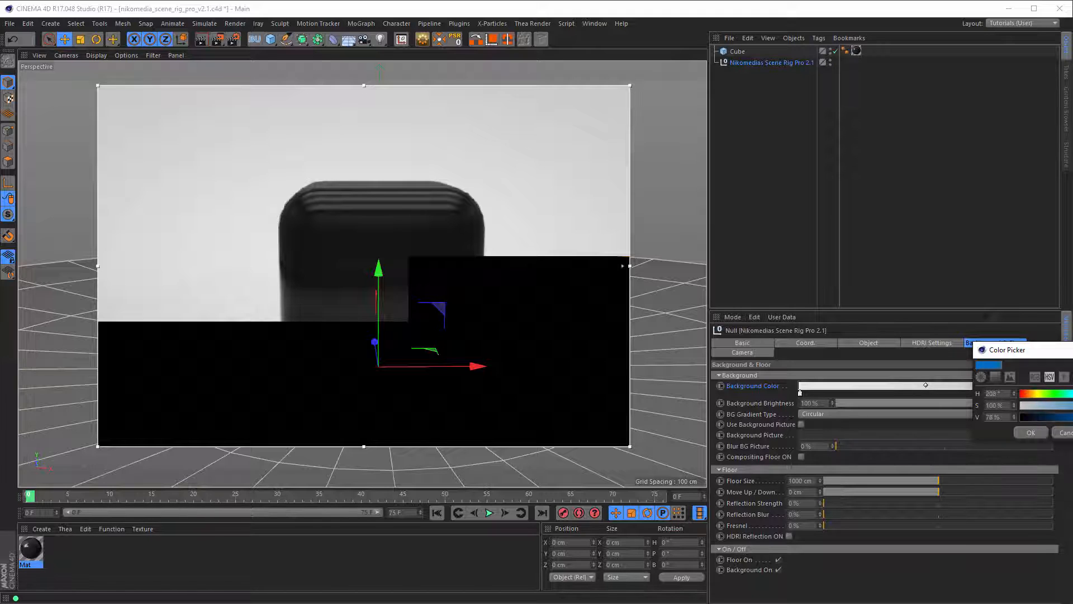
pyautogui.click(1072, 394)
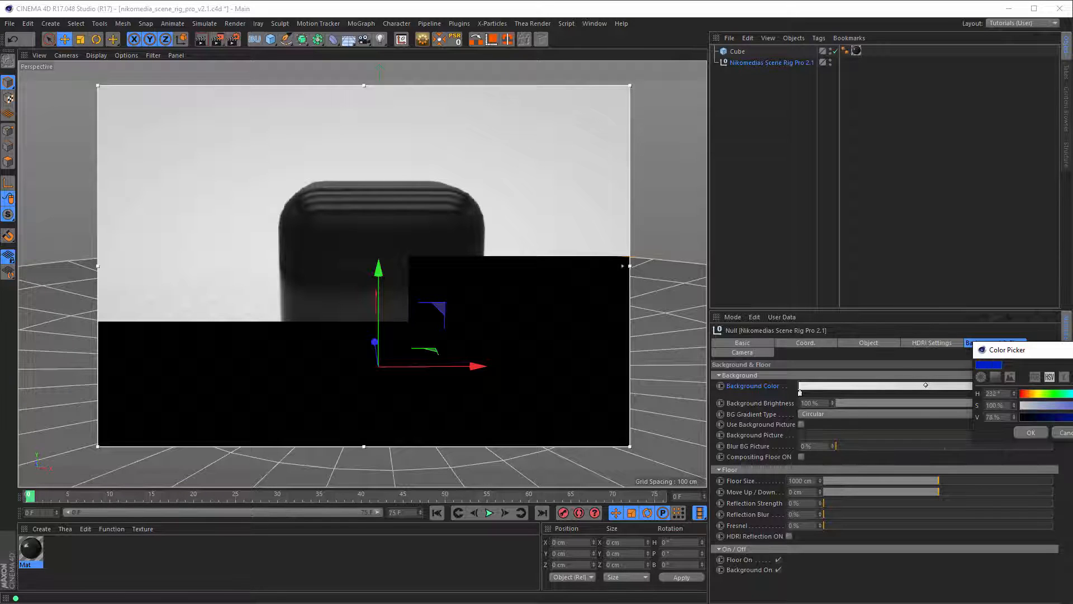
pyautogui.click(1028, 431)
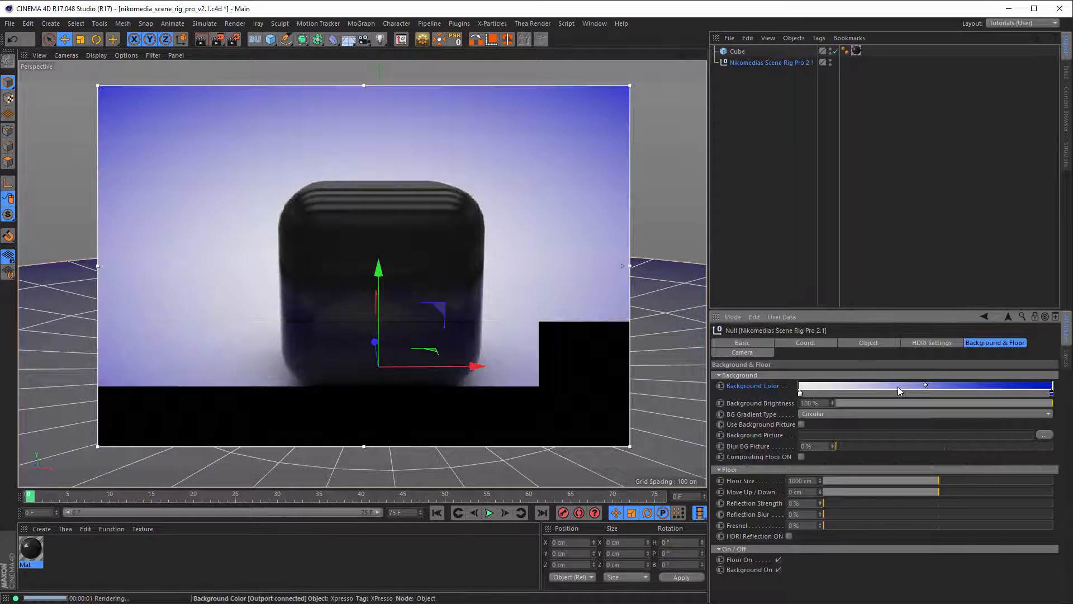
pyautogui.click(898, 393)
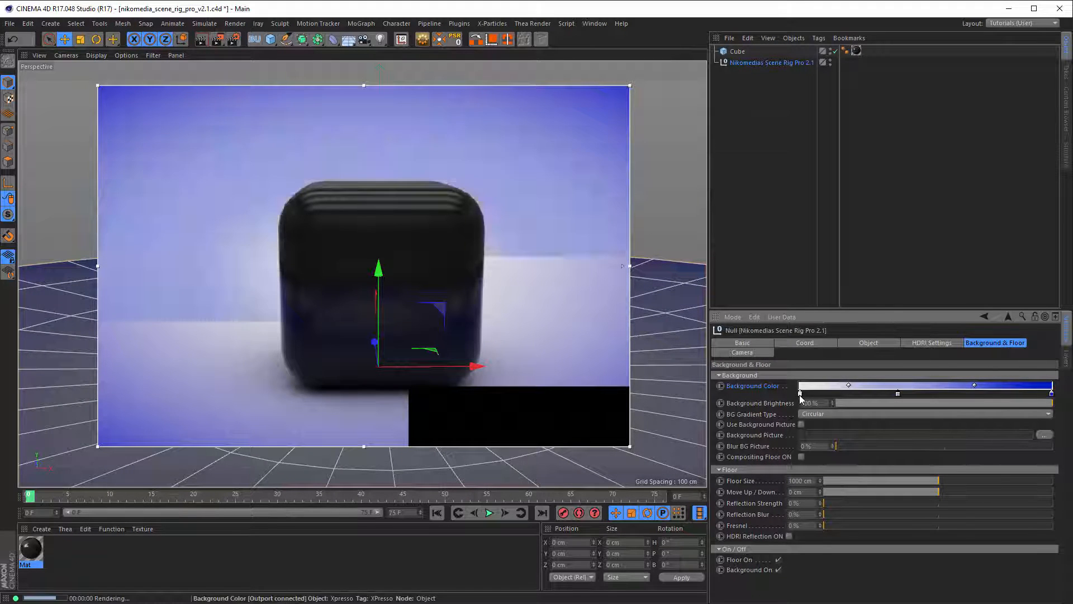
pyautogui.moveTo(800, 394)
pyautogui.mouseDown()
pyautogui.moveTo(853, 417)
pyautogui.moveTo(798, 395)
pyautogui.mouseUp()
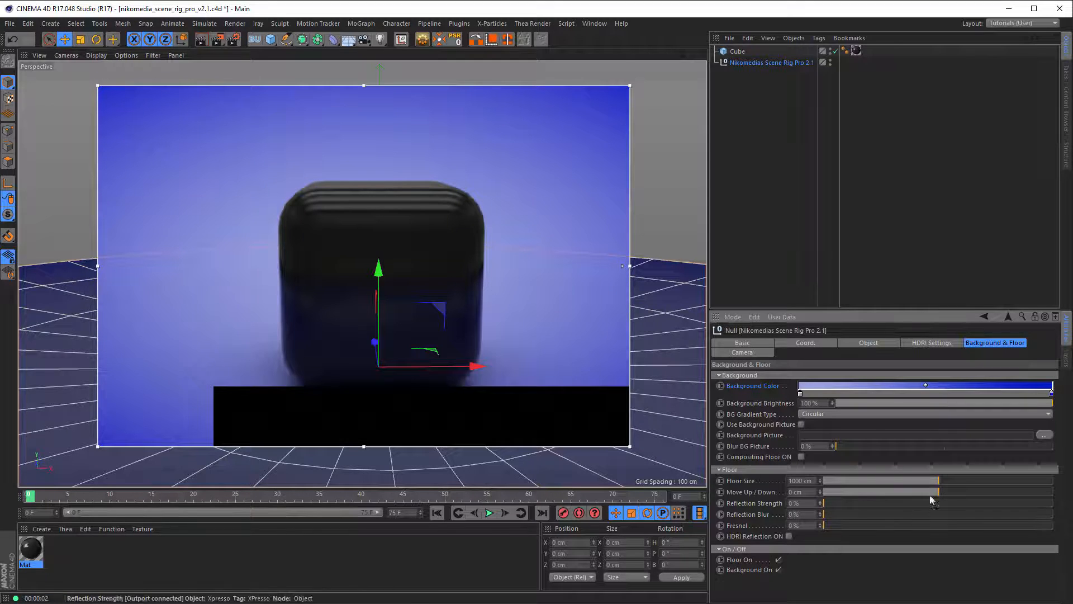
# Recolour the cube's material to bright blue (H 208°, S 100%, V 100%) with 100% brightness
pyautogui.click(46, 545)
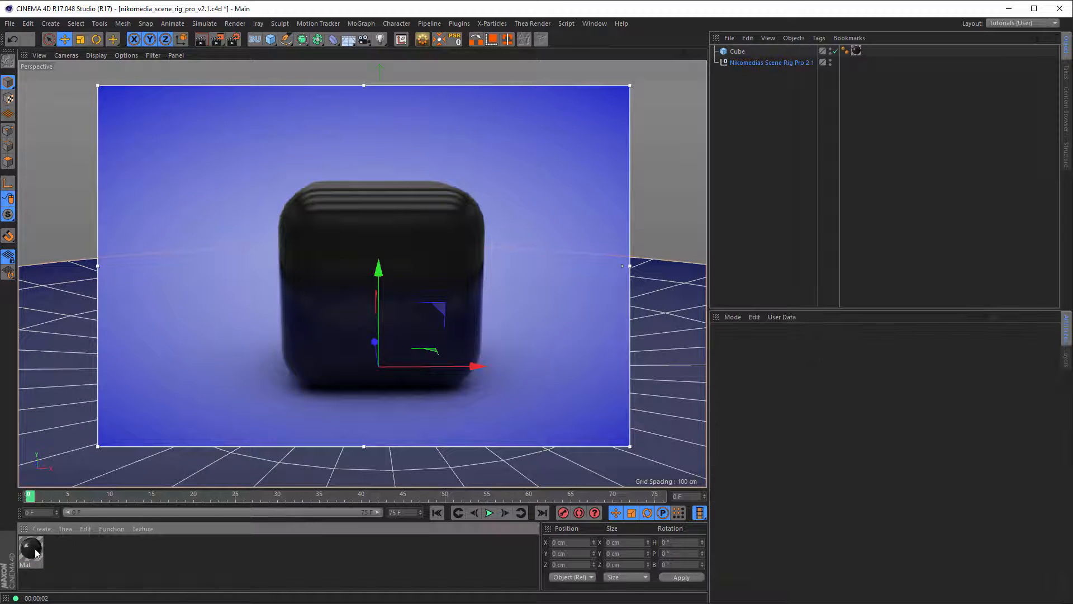
pyautogui.doubleClick(35, 552)
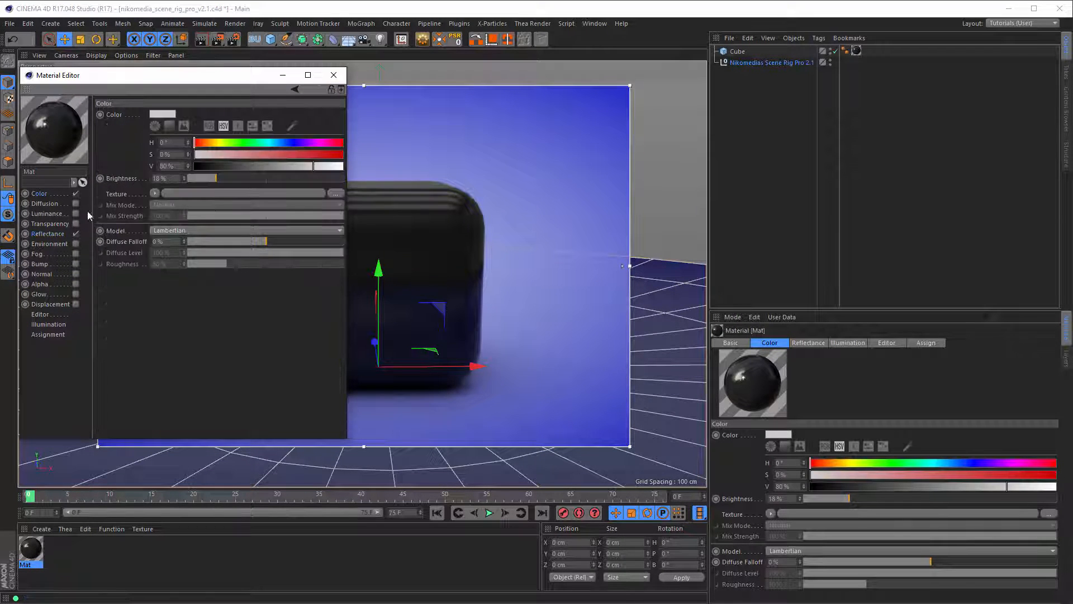
pyautogui.moveTo(271, 143); pyautogui.dragTo(345, 166)
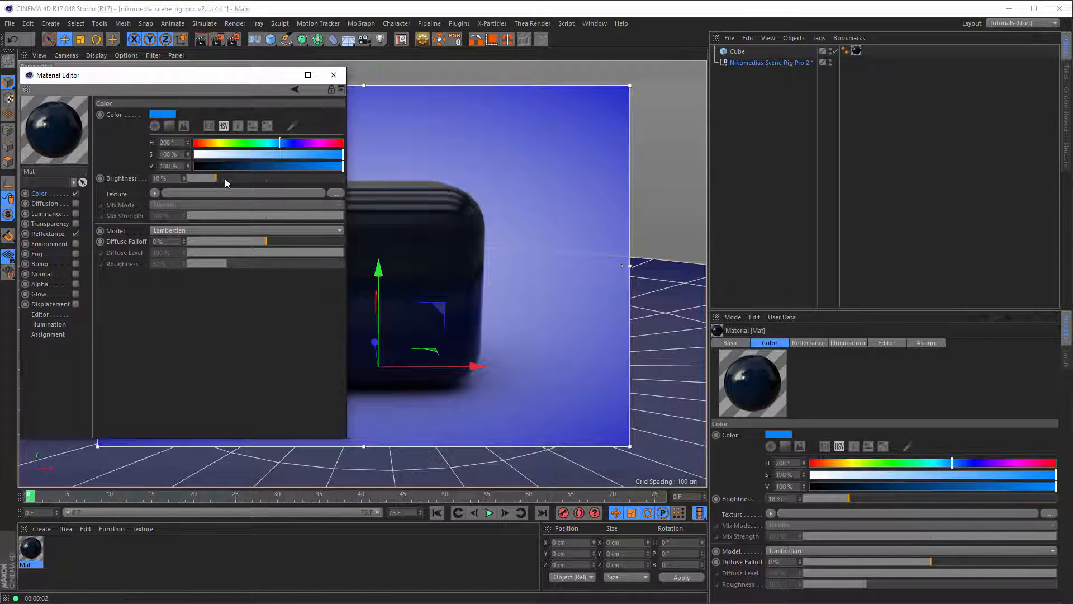
pyautogui.moveTo(227, 183); pyautogui.dragTo(383, 195)
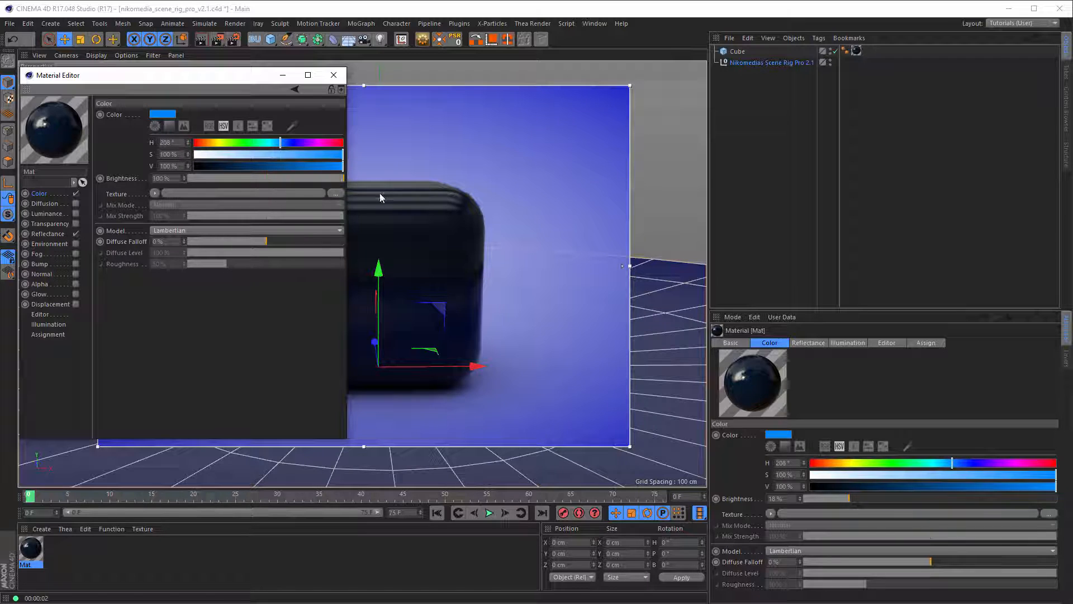
pyautogui.click(337, 80)
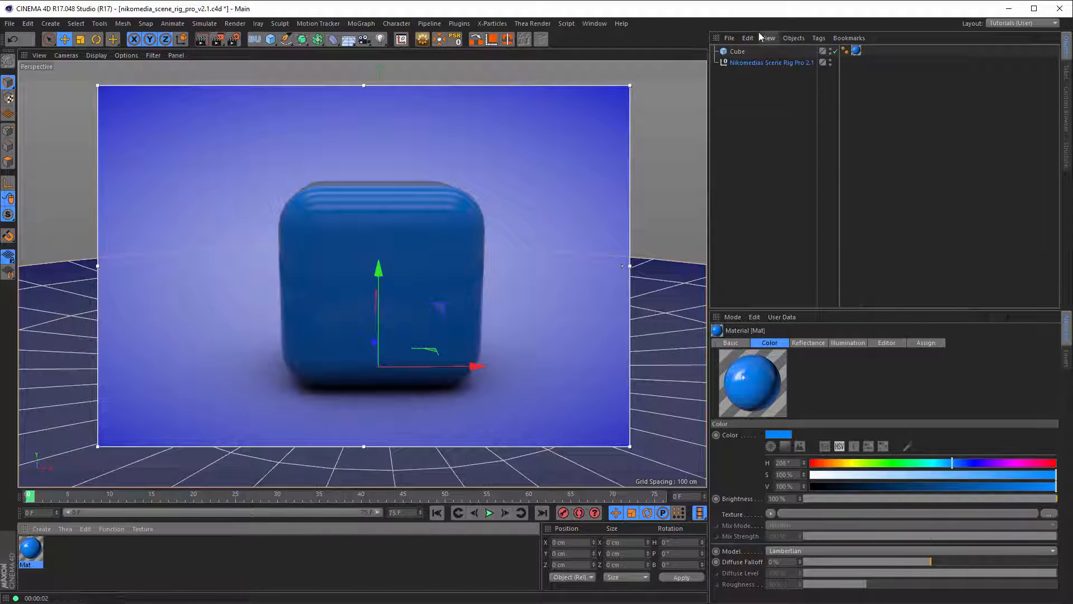
# Try a Background Brightness of 49% on the Scene Rig Pro 2.1 object and return it to 100%
pyautogui.click(767, 63)
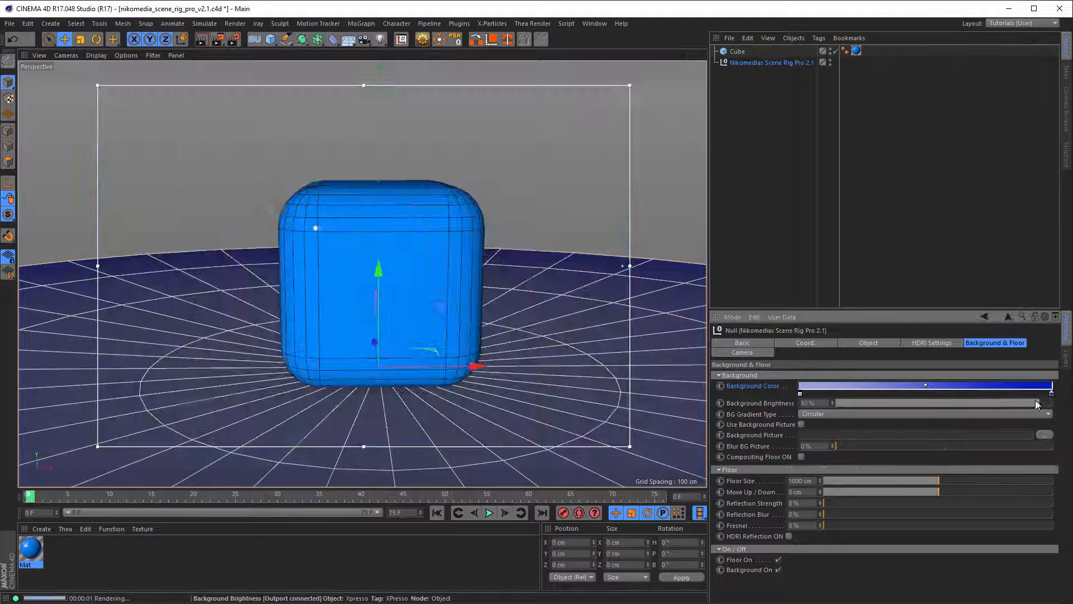
pyautogui.moveTo(1035, 401); pyautogui.dragTo(942, 401)
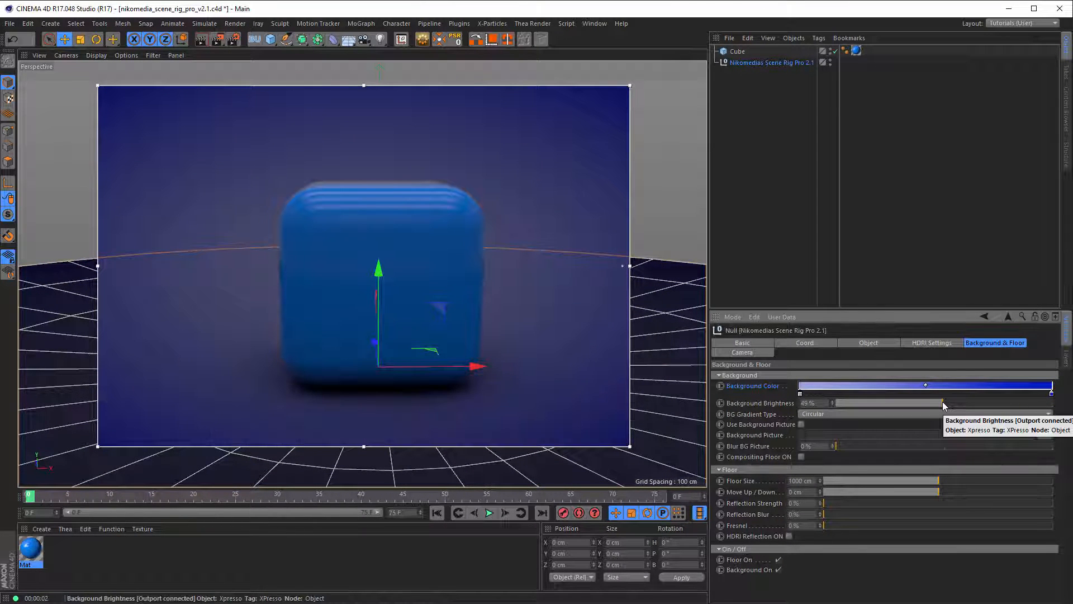
pyautogui.moveTo(943, 401); pyautogui.dragTo(1053, 401)
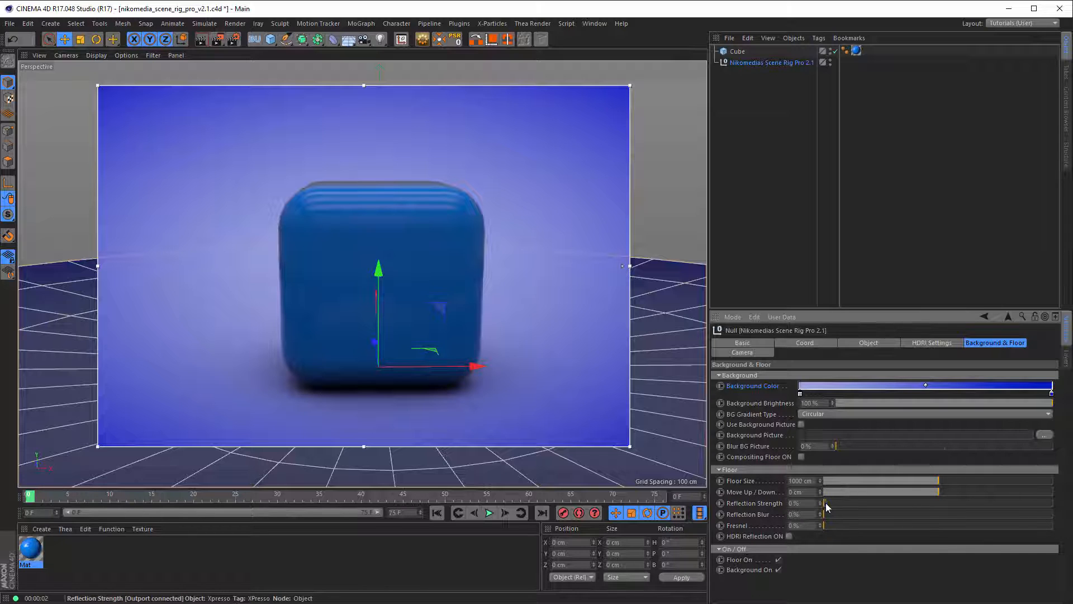
# Raise the floor's Reflection Strength to 100% and set its Fresnel to 50%
pyautogui.moveTo(826, 502); pyautogui.dragTo(884, 503)
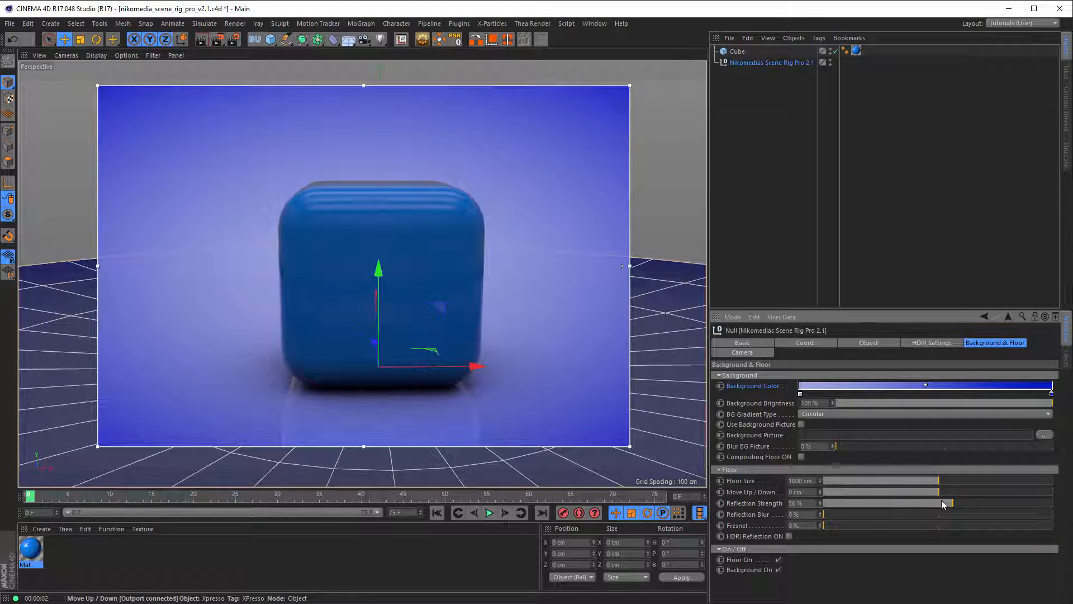
pyautogui.moveTo(953, 503); pyautogui.dragTo(1067, 500)
pyautogui.moveTo(827, 526); pyautogui.dragTo(1054, 524)
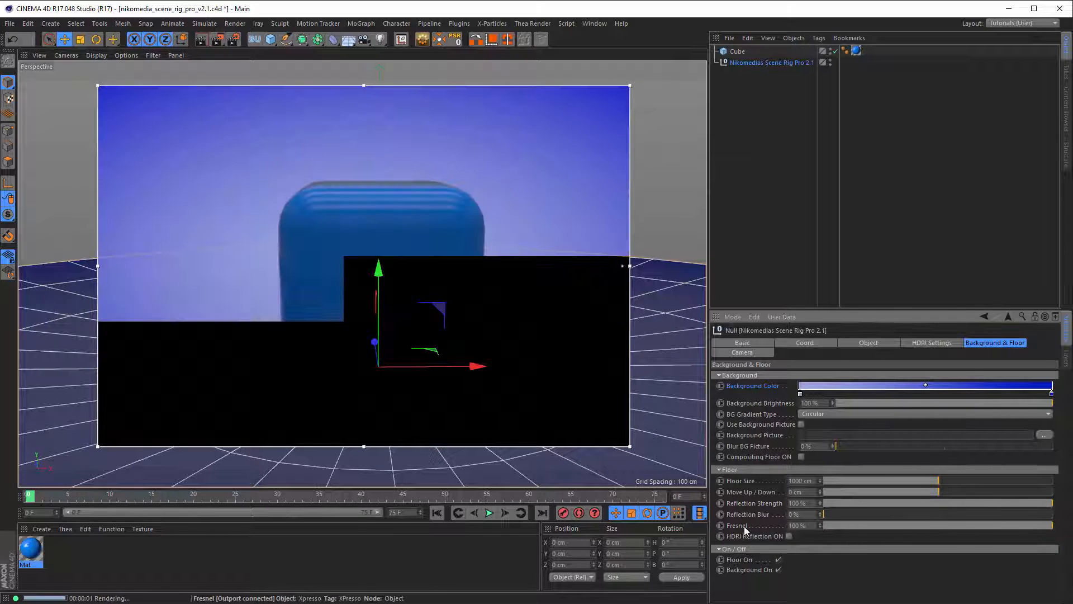
pyautogui.rightClick(739, 527)
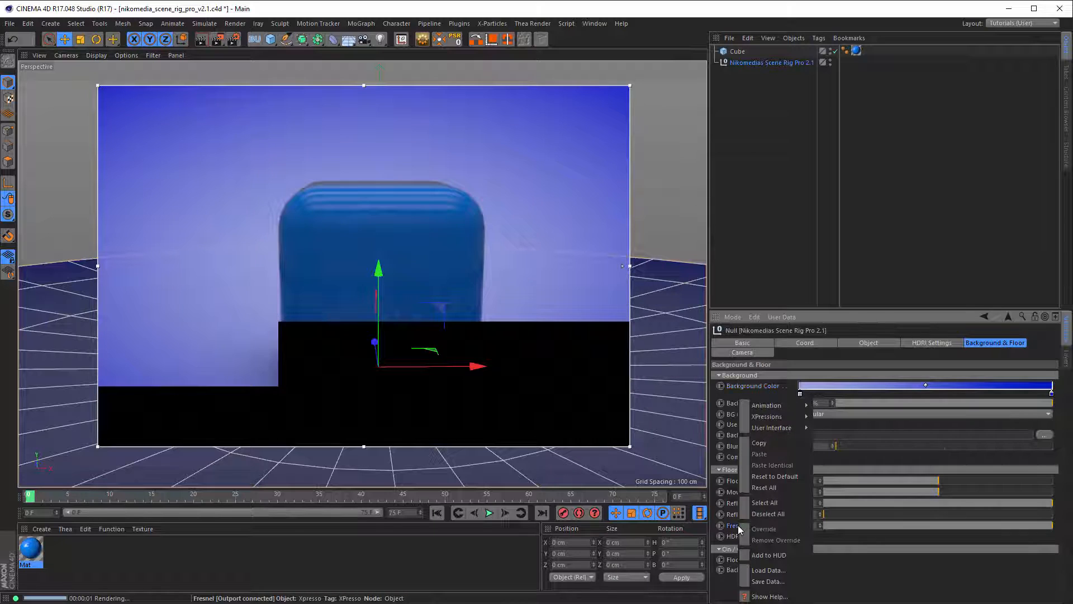
pyautogui.click(779, 477)
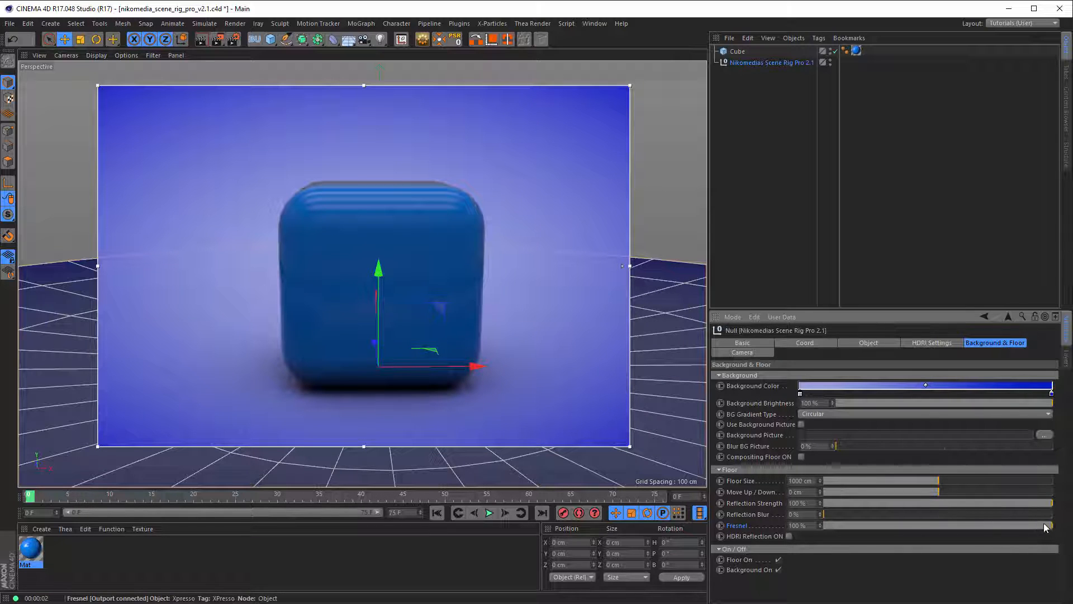
pyautogui.moveTo(1046, 527); pyautogui.dragTo(1012, 527)
pyautogui.moveTo(937, 526); pyautogui.dragTo(938, 525)
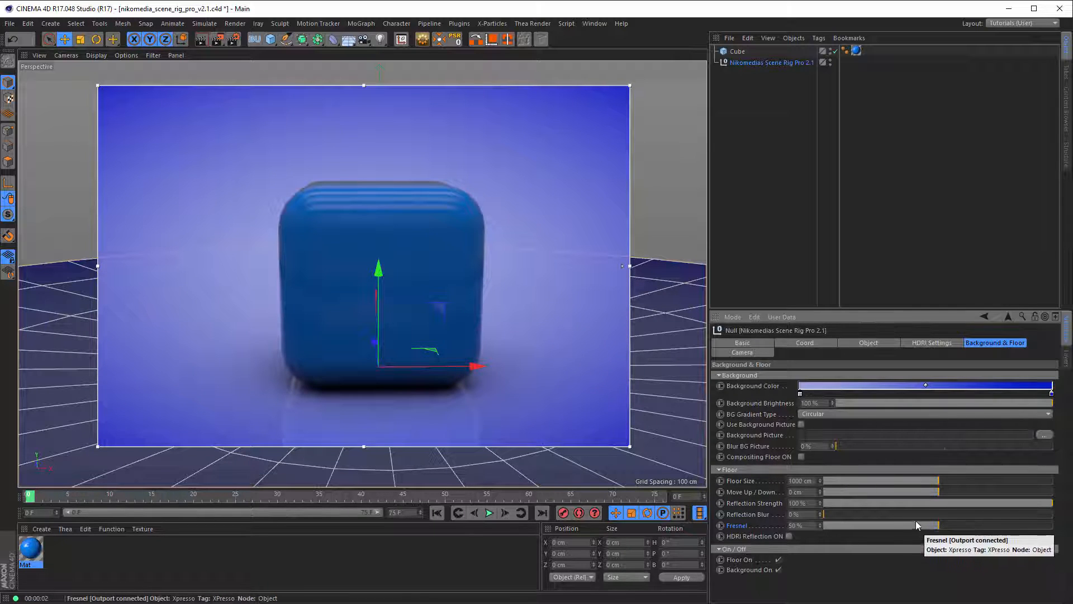
# Set the floor's Reflection Blur to 16%
pyautogui.moveTo(830, 513); pyautogui.dragTo(847, 513)
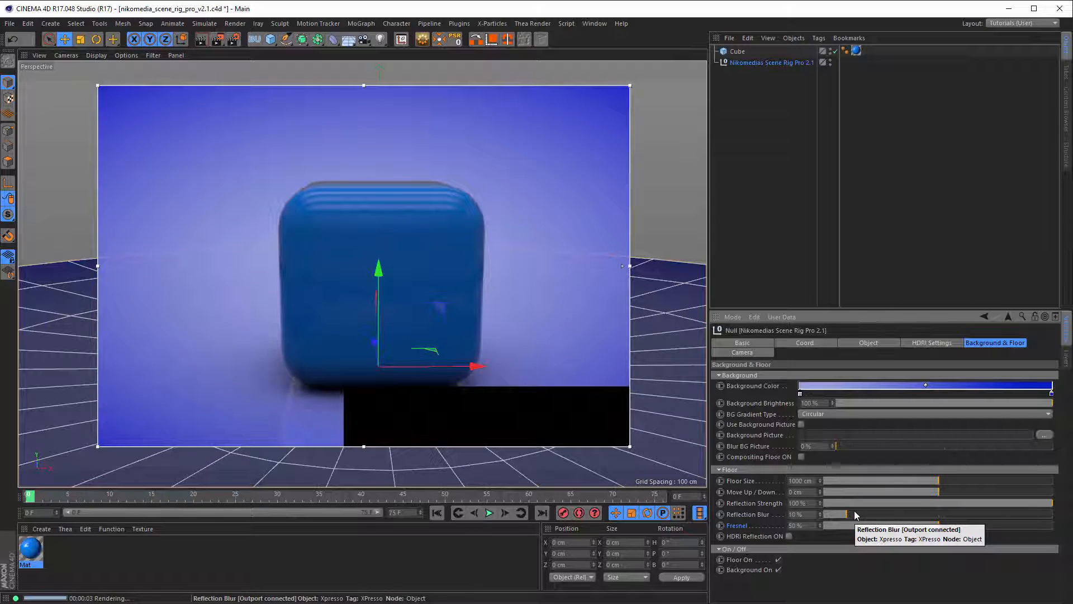
pyautogui.moveTo(856, 515); pyautogui.dragTo(874, 517)
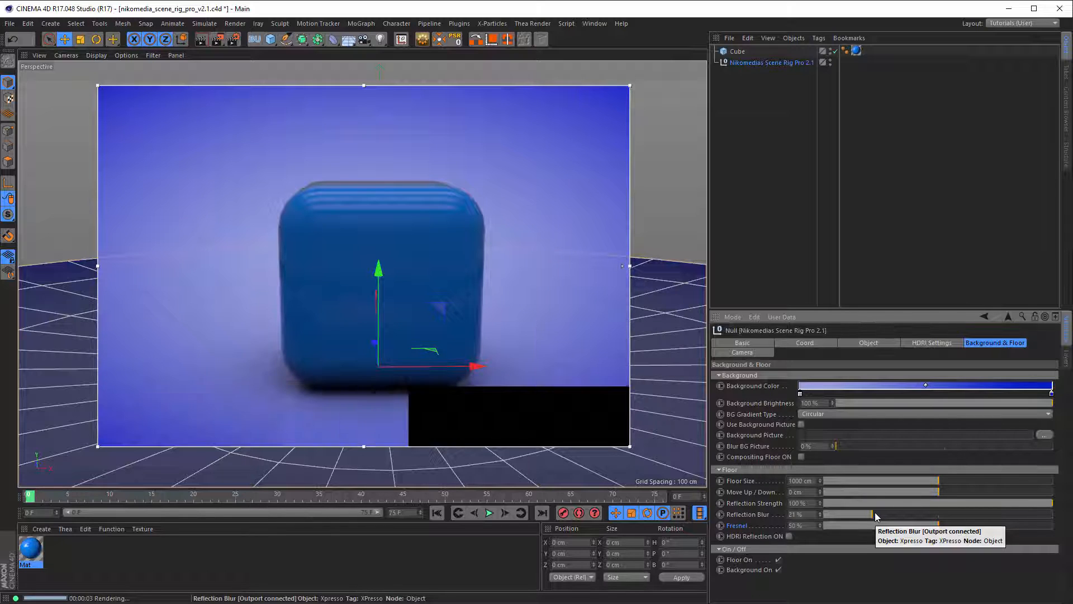
pyautogui.moveTo(874, 512); pyautogui.dragTo(860, 514)
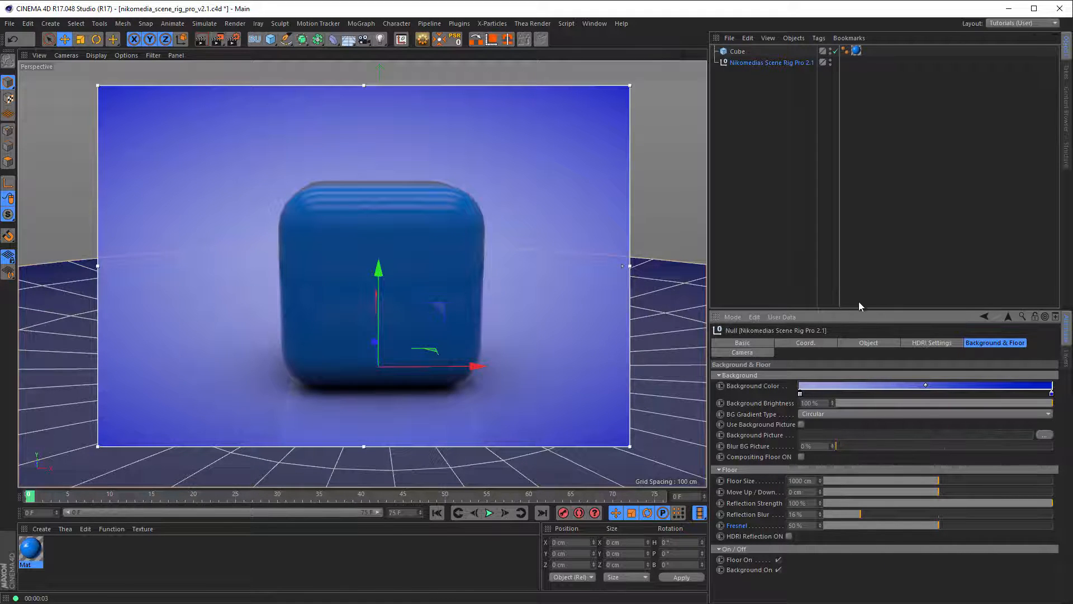
# Try HDRI Reflection on the floor and switch it back off
pyautogui.click(930, 344)
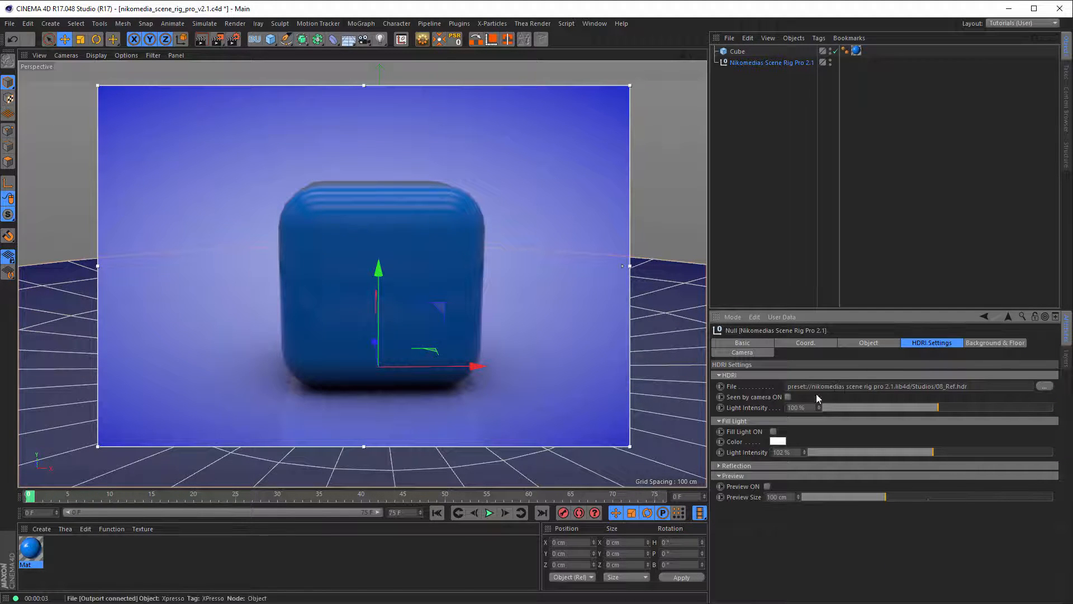
pyautogui.click(1001, 342)
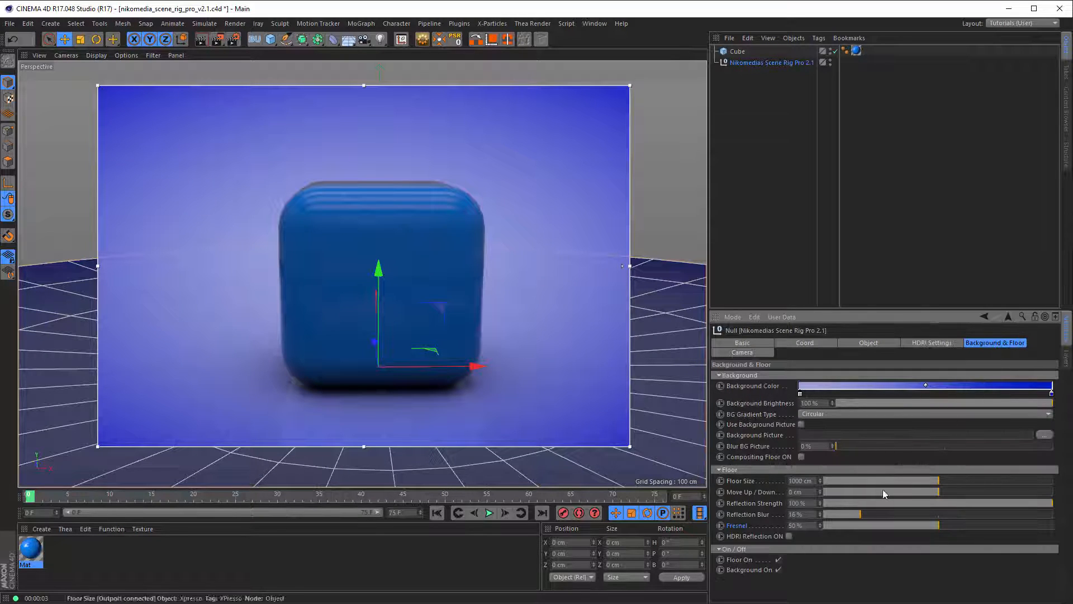
pyautogui.click(788, 536)
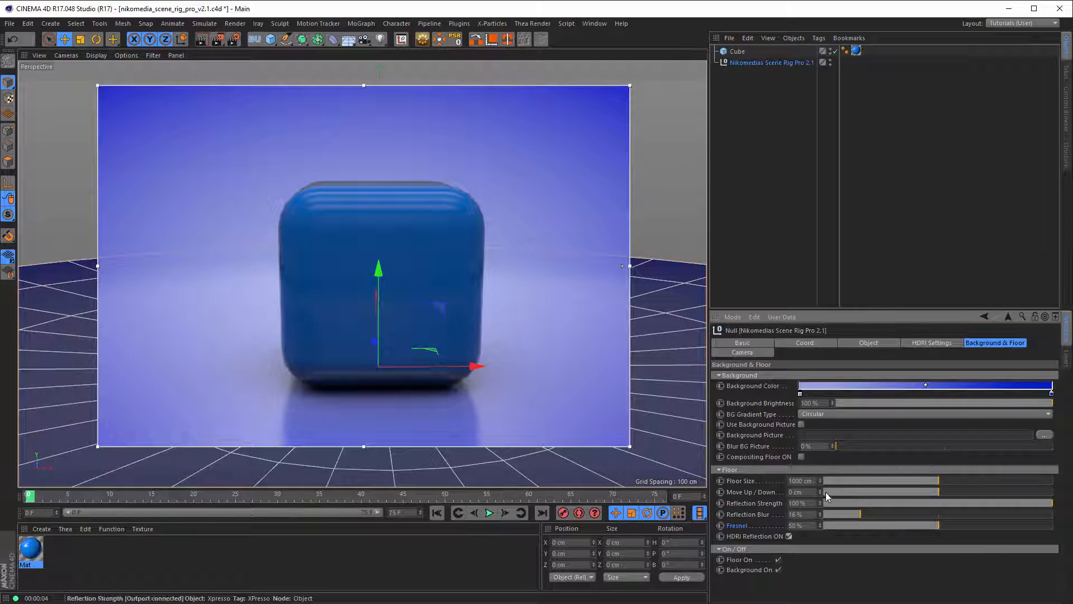
pyautogui.click(789, 536)
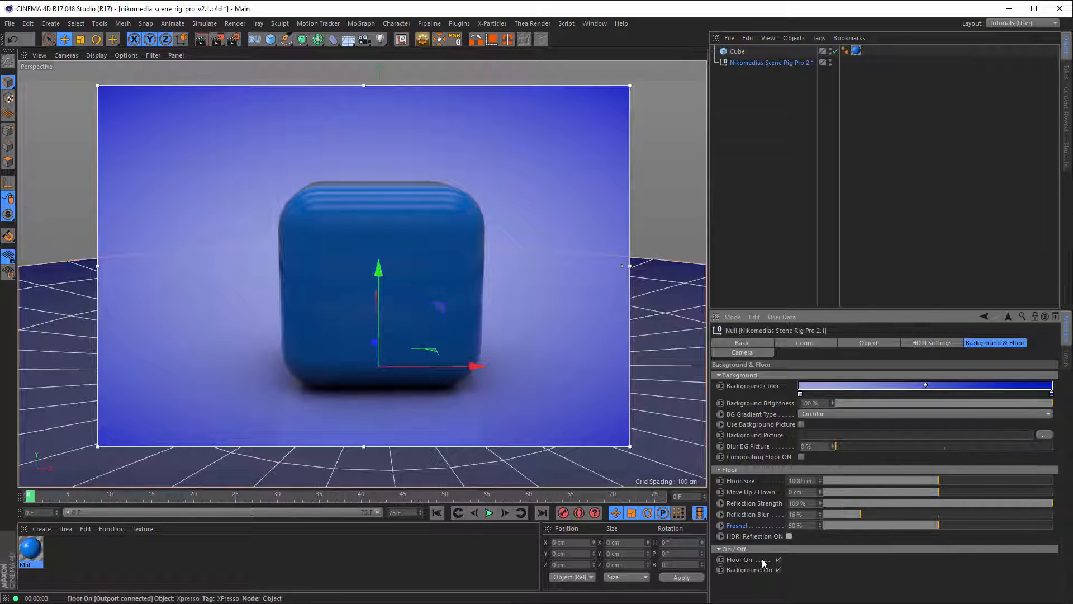
# Turn off the floor and background, and use 311_366.jpg from the Backplates folder as the background picture
pyautogui.click(779, 559)
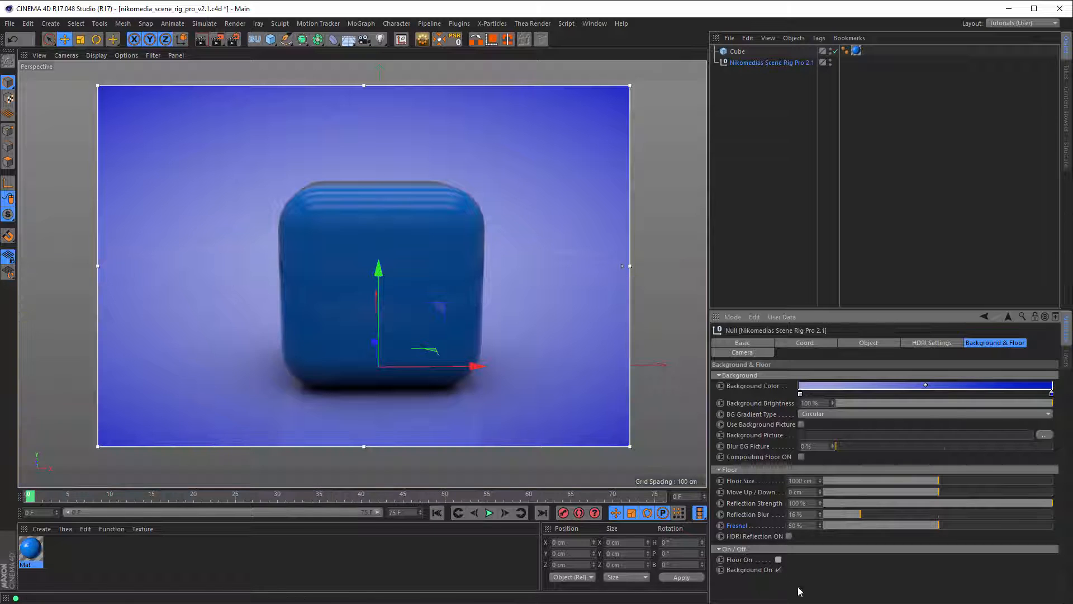
pyautogui.click(779, 569)
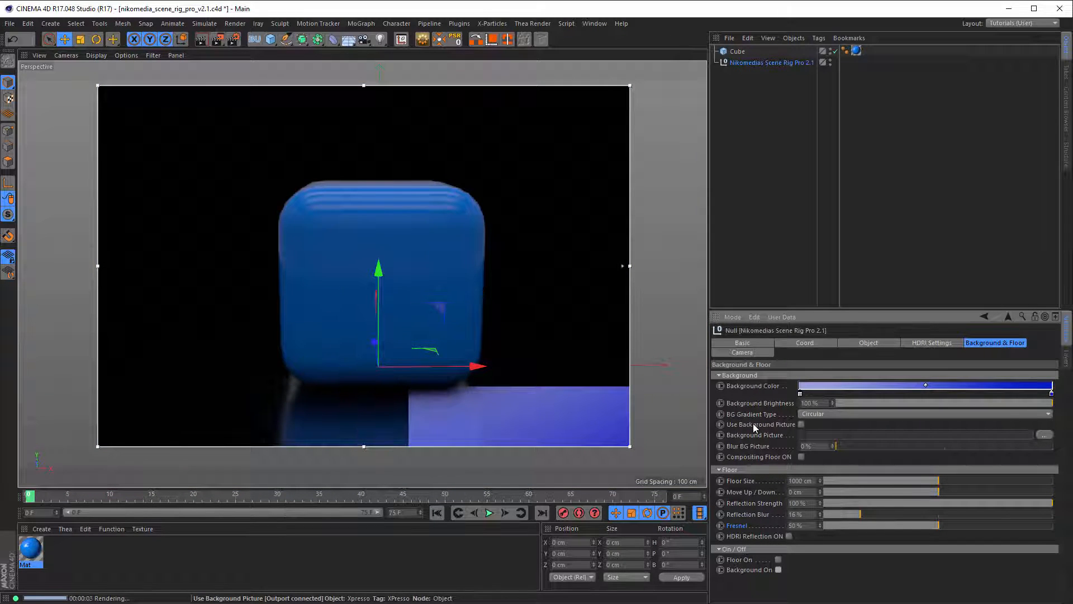
pyautogui.click(801, 424)
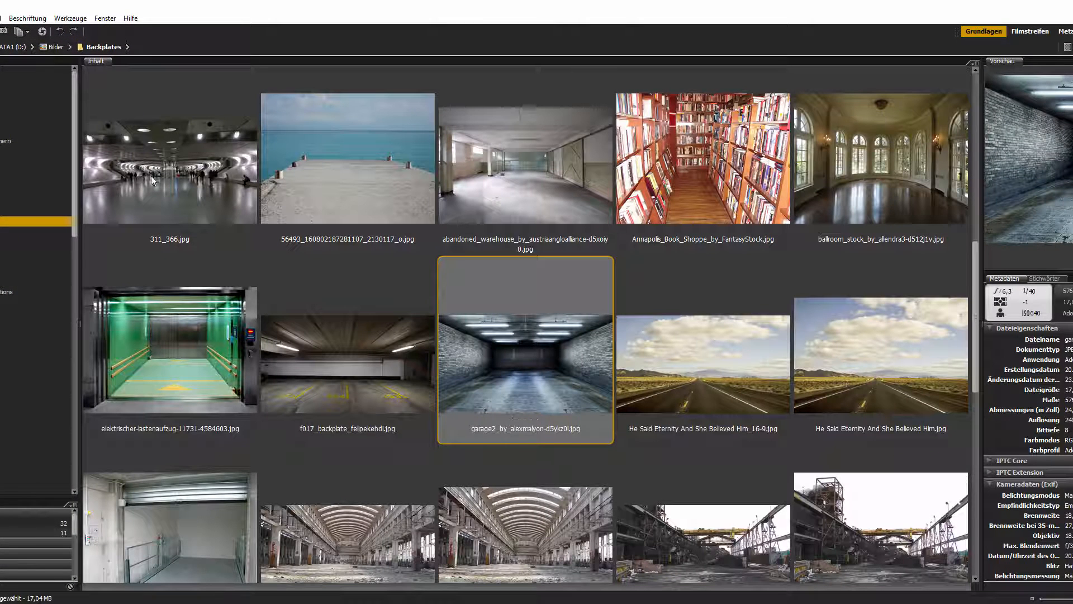
pyautogui.moveTo(152, 179); pyautogui.dragTo(168, 174)
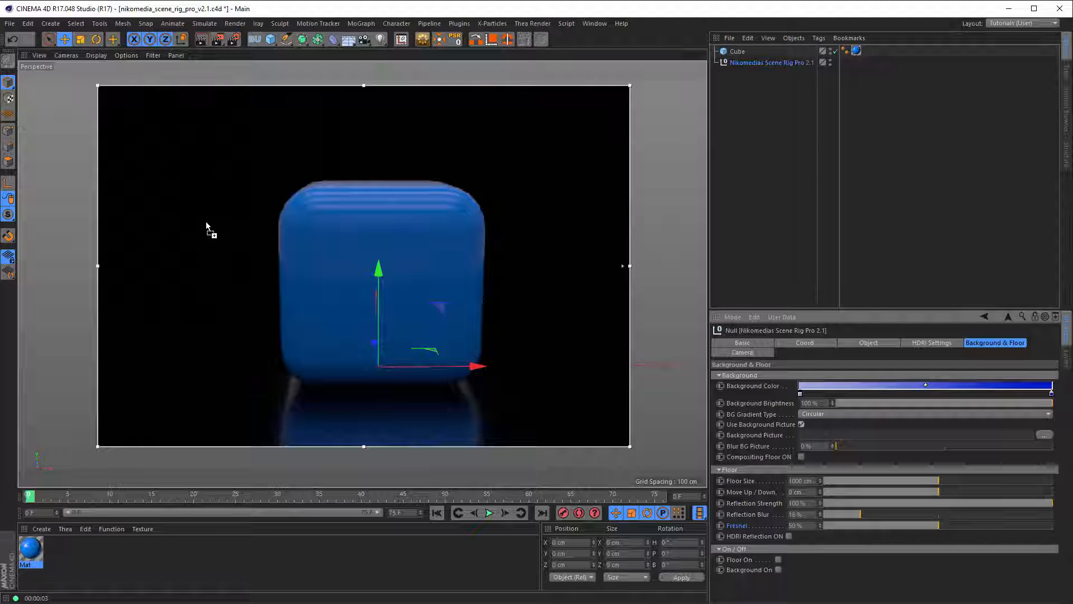
pyautogui.moveTo(206, 221); pyautogui.dragTo(699, 452)
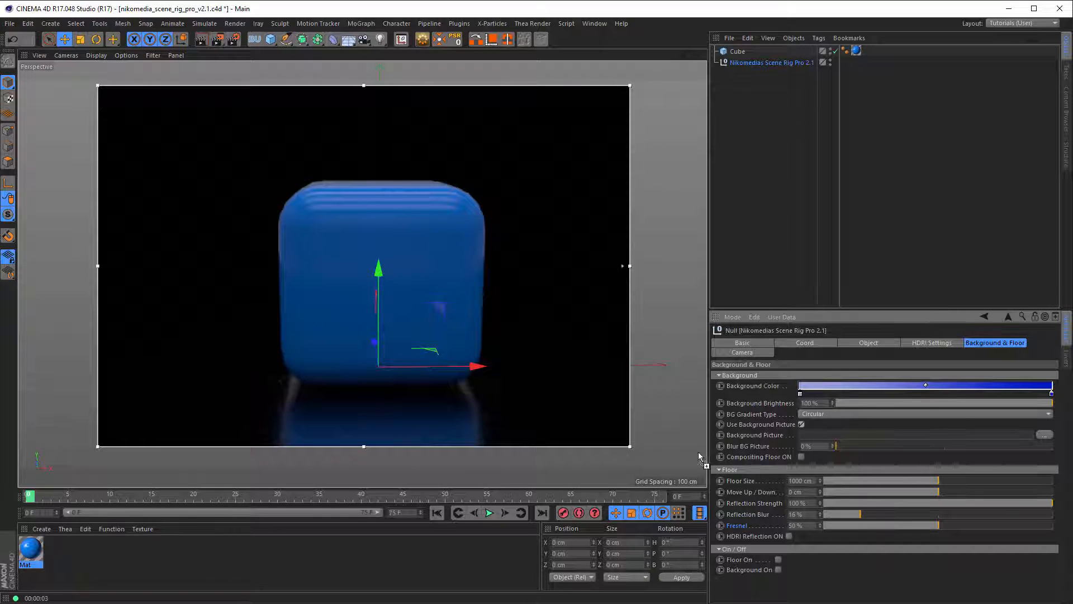
pyautogui.moveTo(805, 436); pyautogui.dragTo(806, 436)
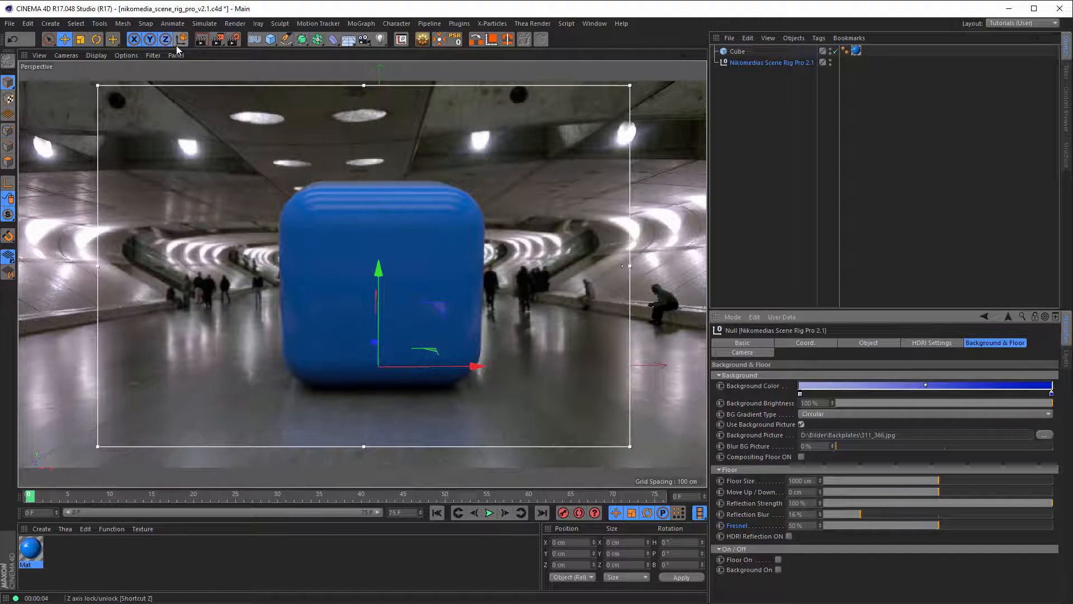
# Enable the compositing floor and lower its Fresnel to 0% with the interactive render running
pyautogui.hotkey('alt', 'r')
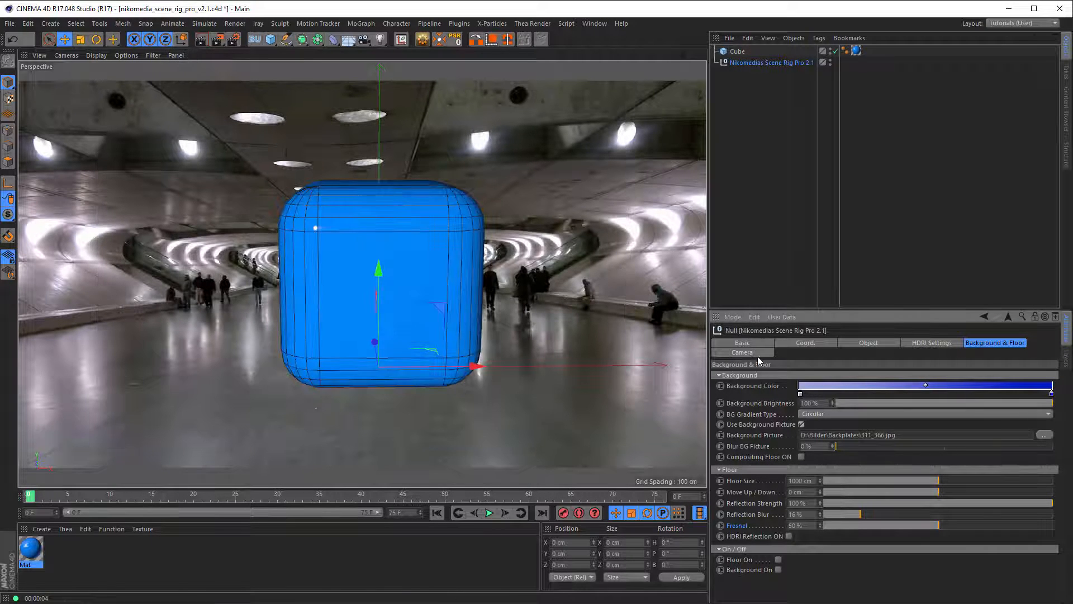
pyautogui.click(801, 457)
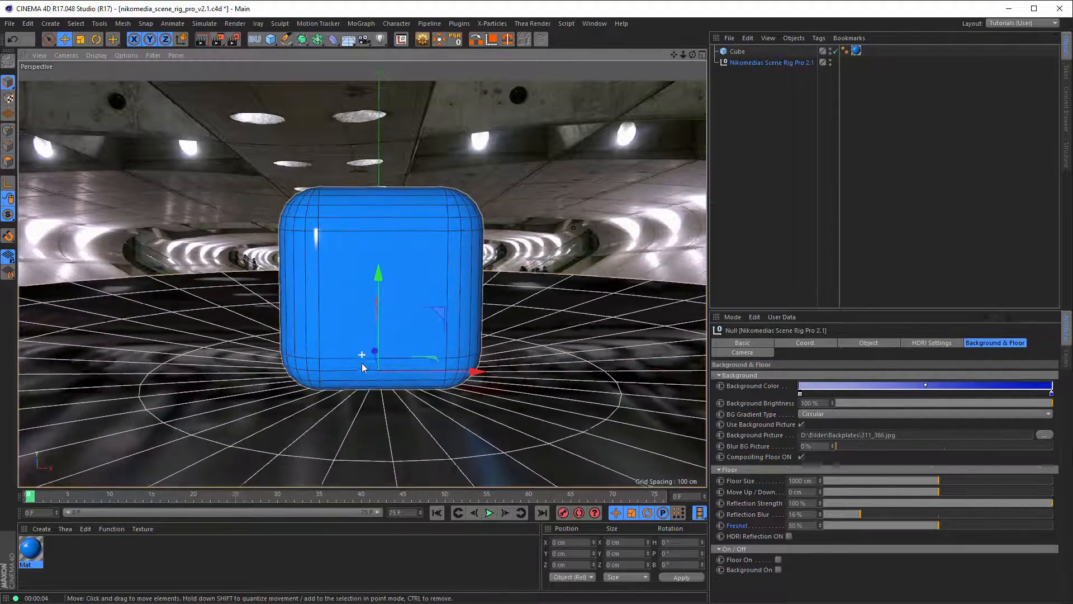
pyautogui.keyDown('alt'); pyautogui.moveTo(362, 364); pyautogui.dragTo(364, 381); pyautogui.keyUp('alt')
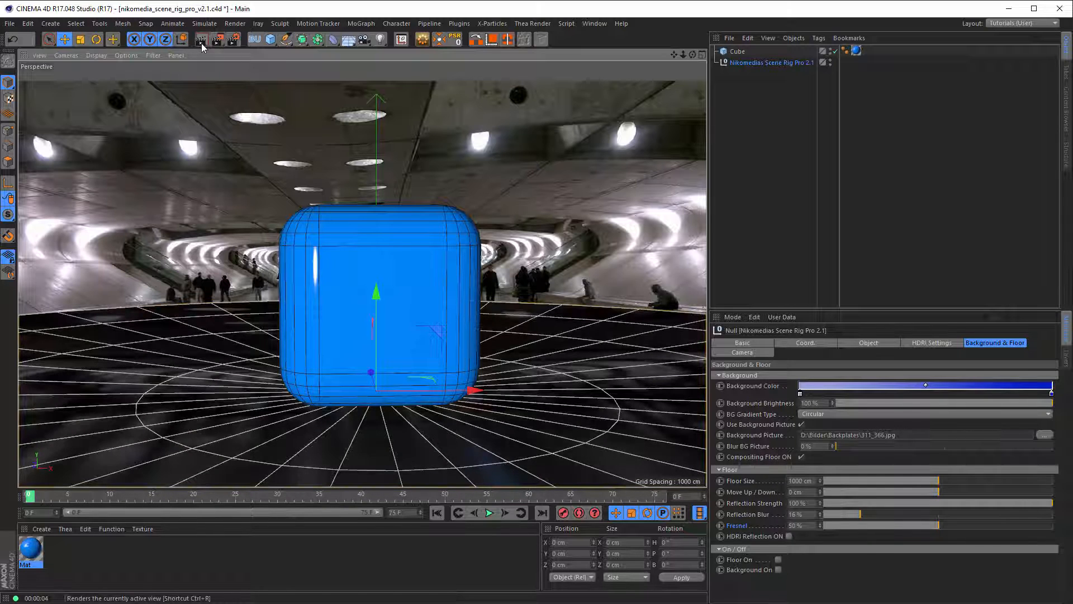
pyautogui.click(202, 42)
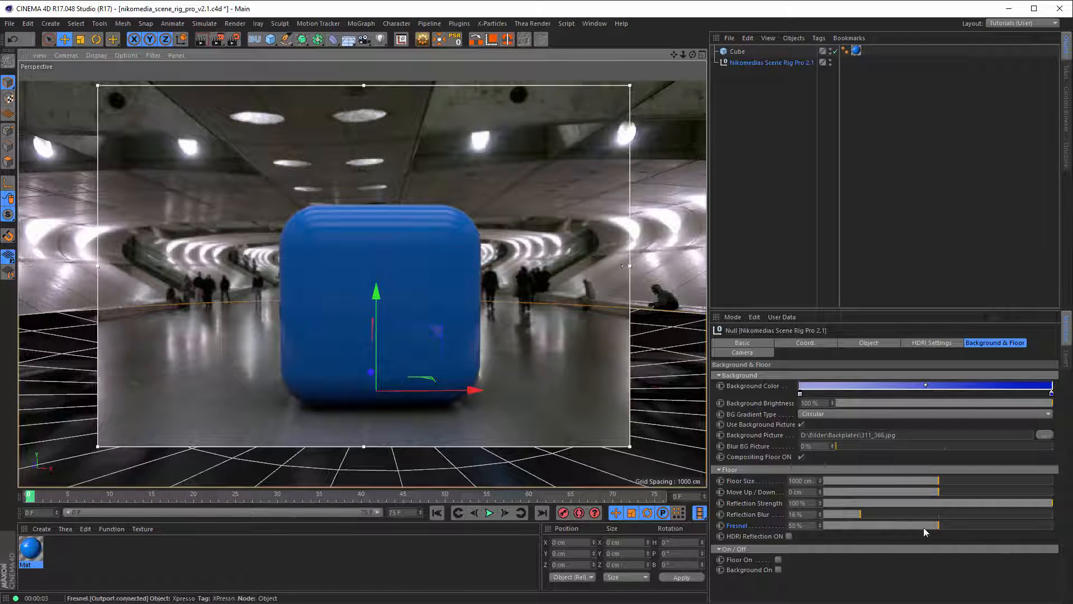
pyautogui.moveTo(916, 525); pyautogui.dragTo(753, 552)
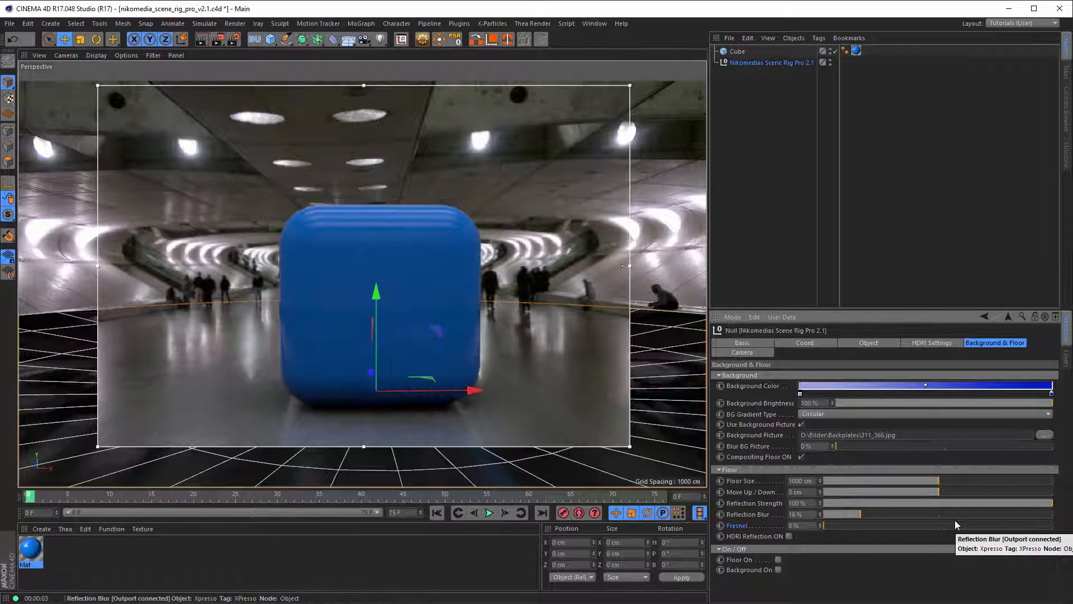
# Recolour the cube's material to off-white by setting its saturation to 0% and its value to 90%
pyautogui.doubleClick(30, 550)
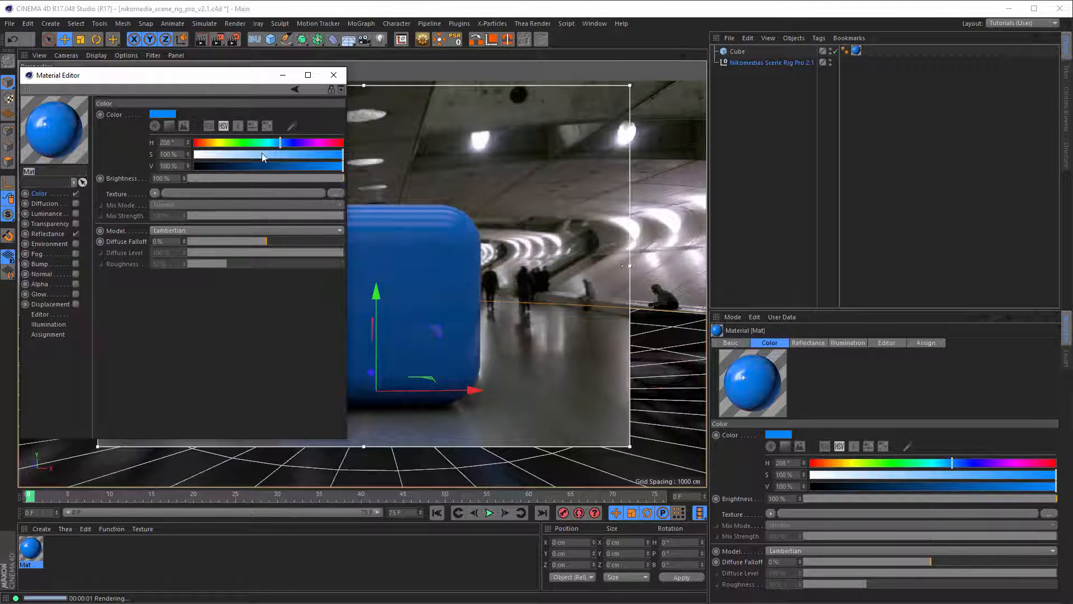
pyautogui.moveTo(305, 154); pyautogui.dragTo(195, 154)
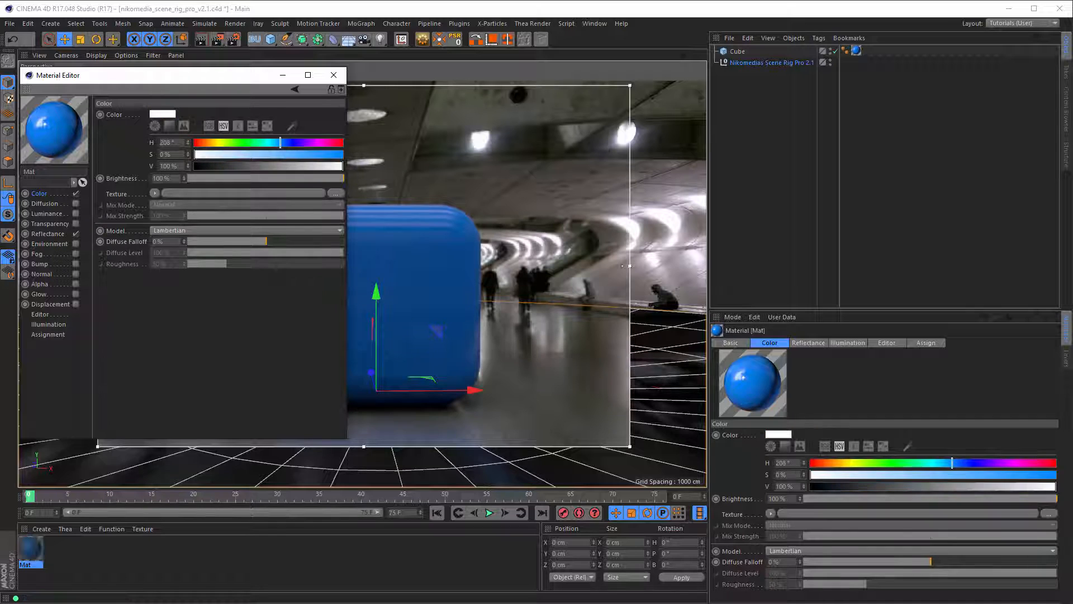
pyautogui.click(327, 168)
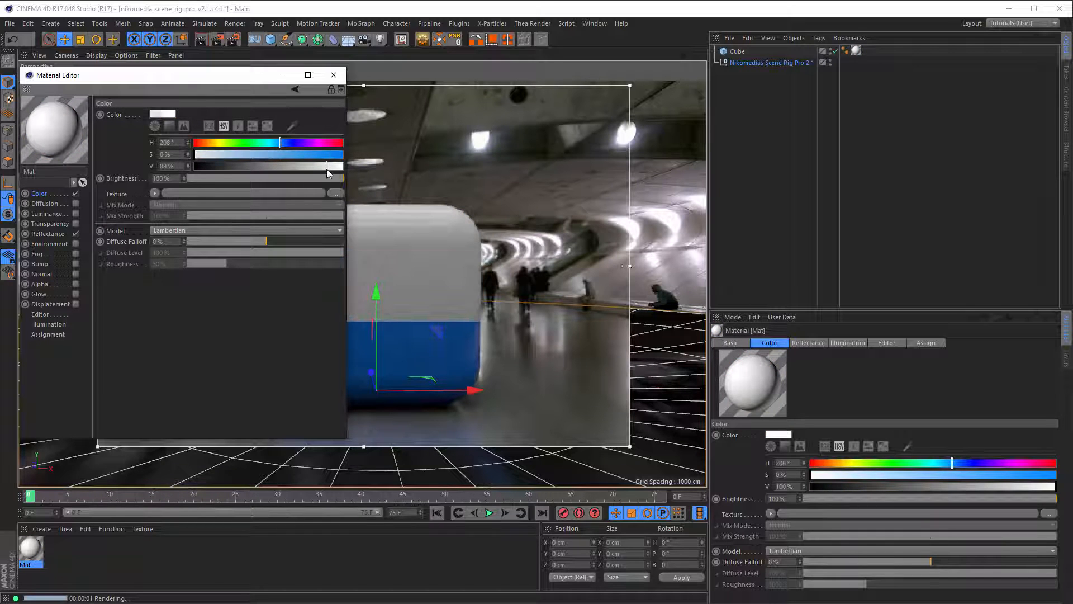
pyautogui.moveTo(326, 169); pyautogui.dragTo(328, 169)
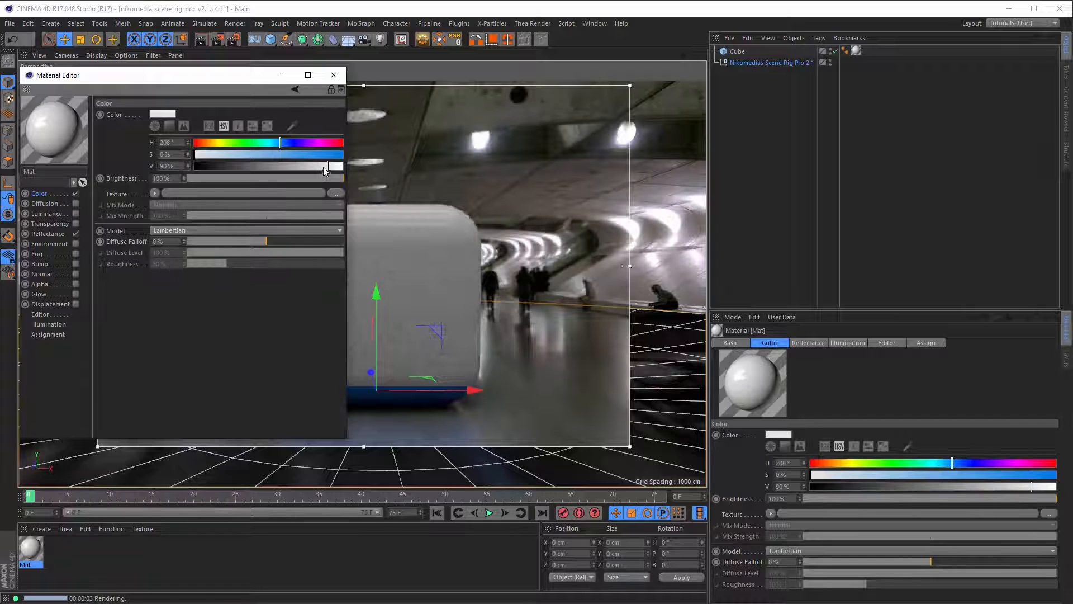
# Close the material editor, render the whole viewport to check the cube against the backplate, and restart the interactive render
pyautogui.click(334, 75)
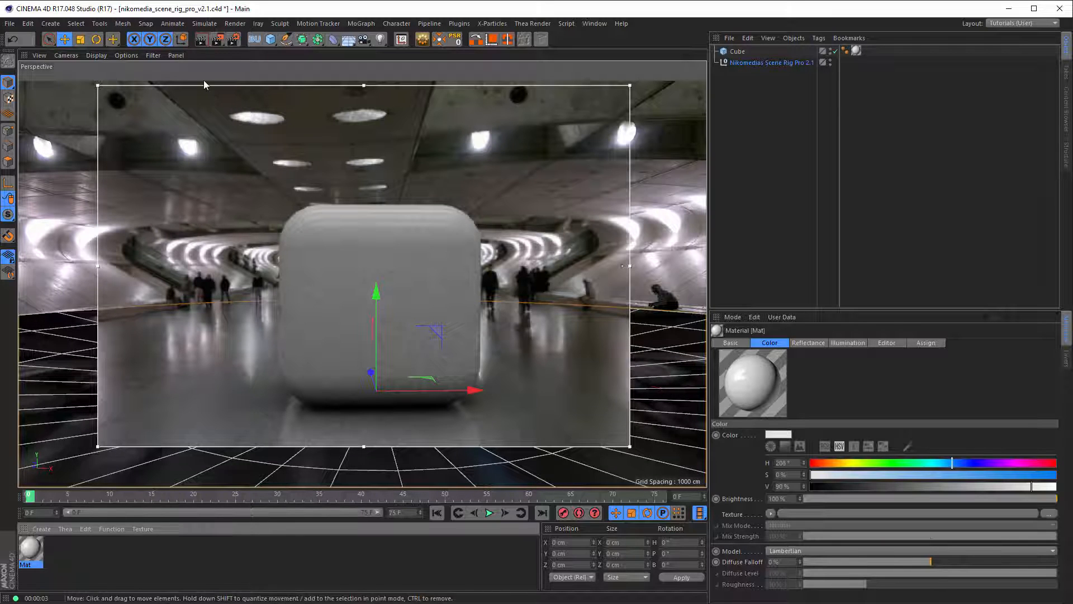
pyautogui.hotkey('alt', 'r')
pyautogui.click(202, 39)
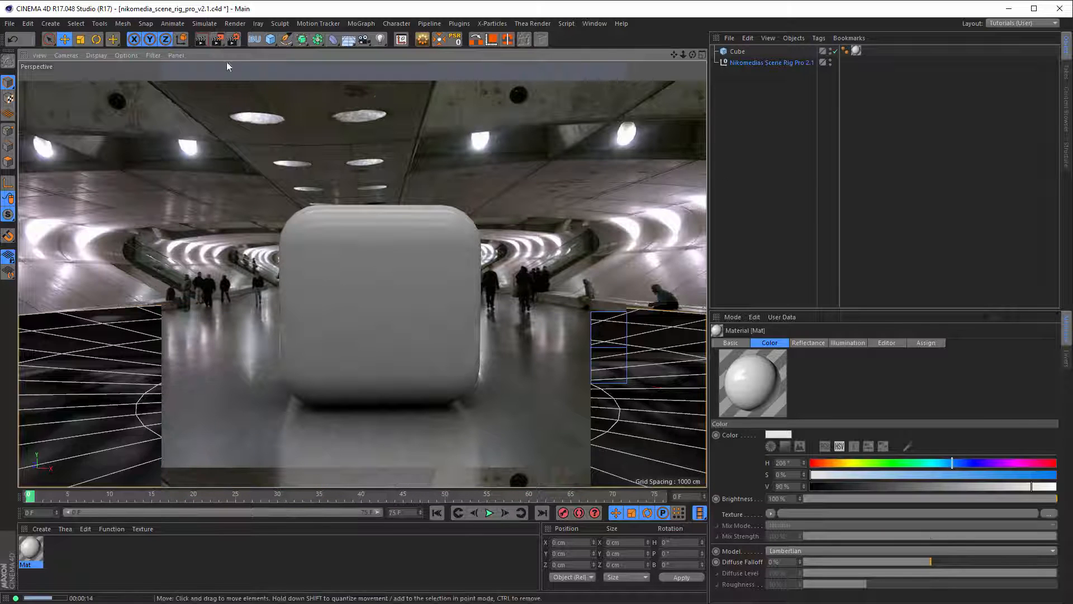
pyautogui.click(743, 189)
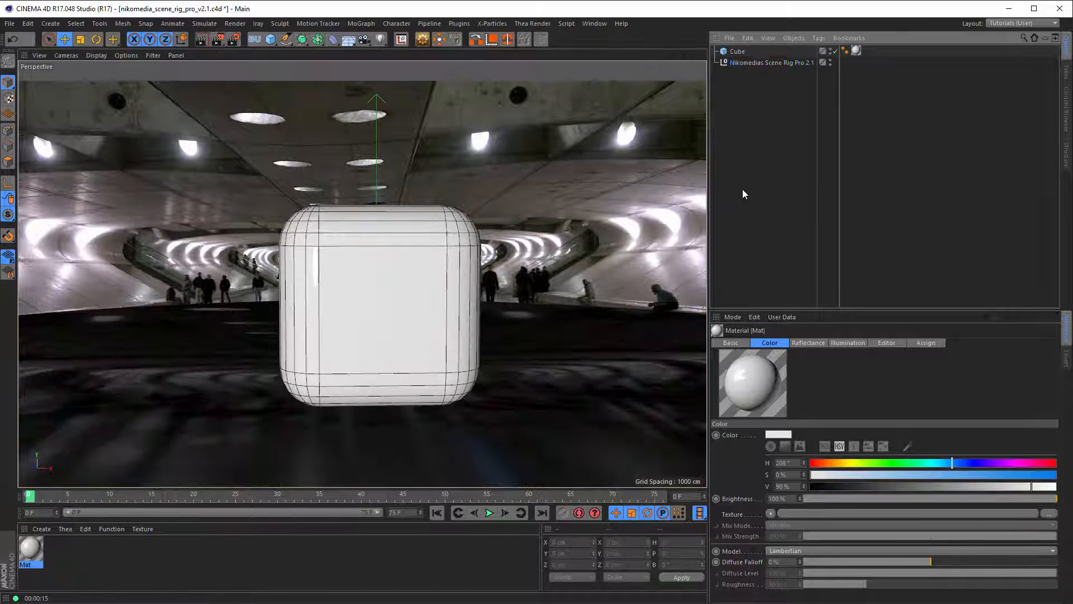
pyautogui.hotkey('alt', 'r')
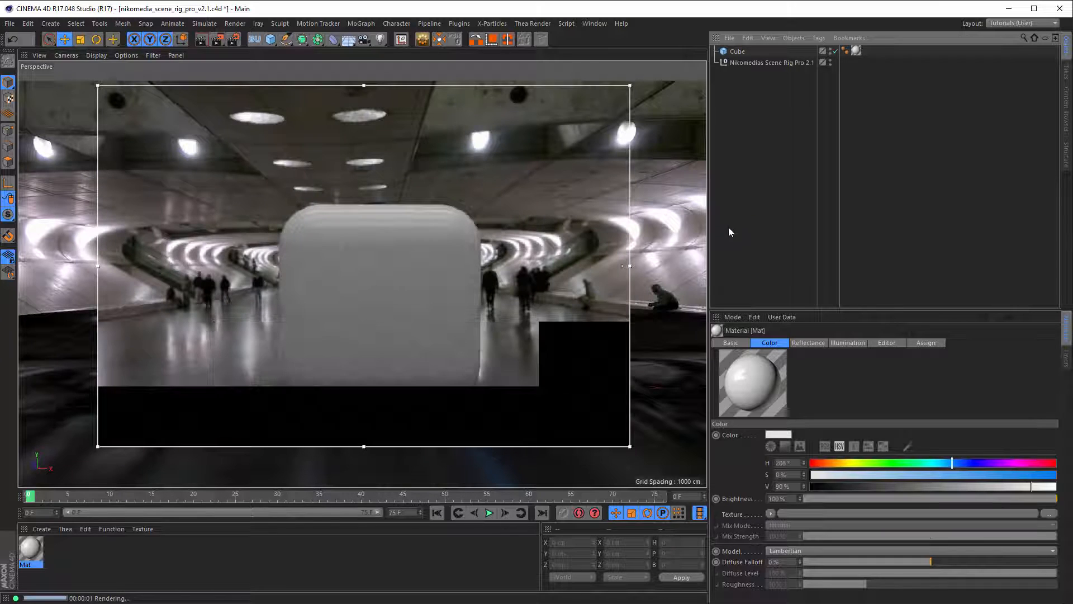
# Turn on HDRI Reflection for the rig's floor and use the backplate 311_366.jpg as the HDRI file
pyautogui.click(778, 63)
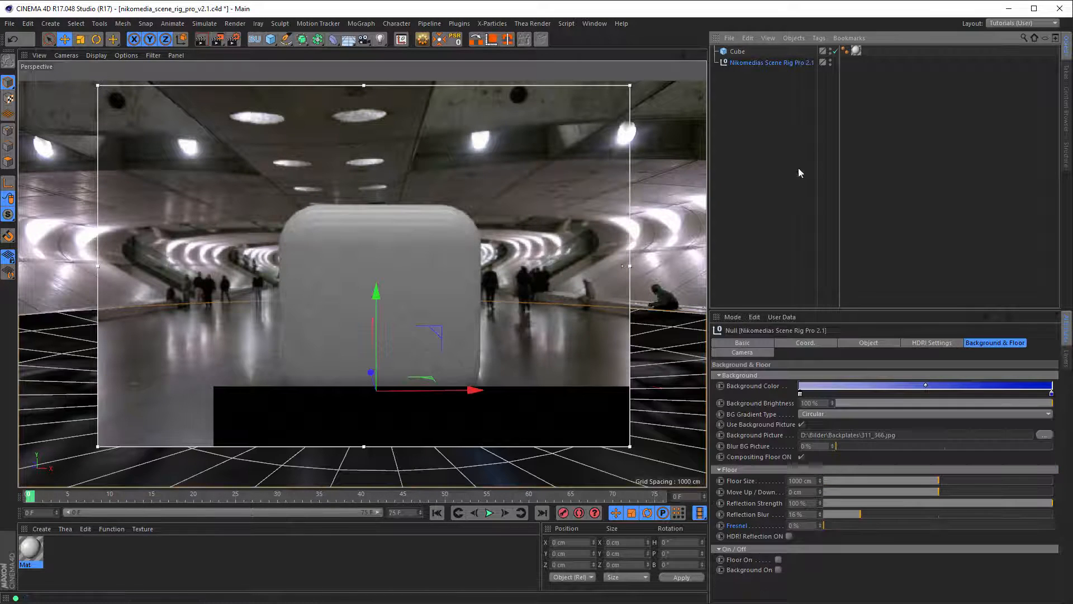
pyautogui.click(790, 536)
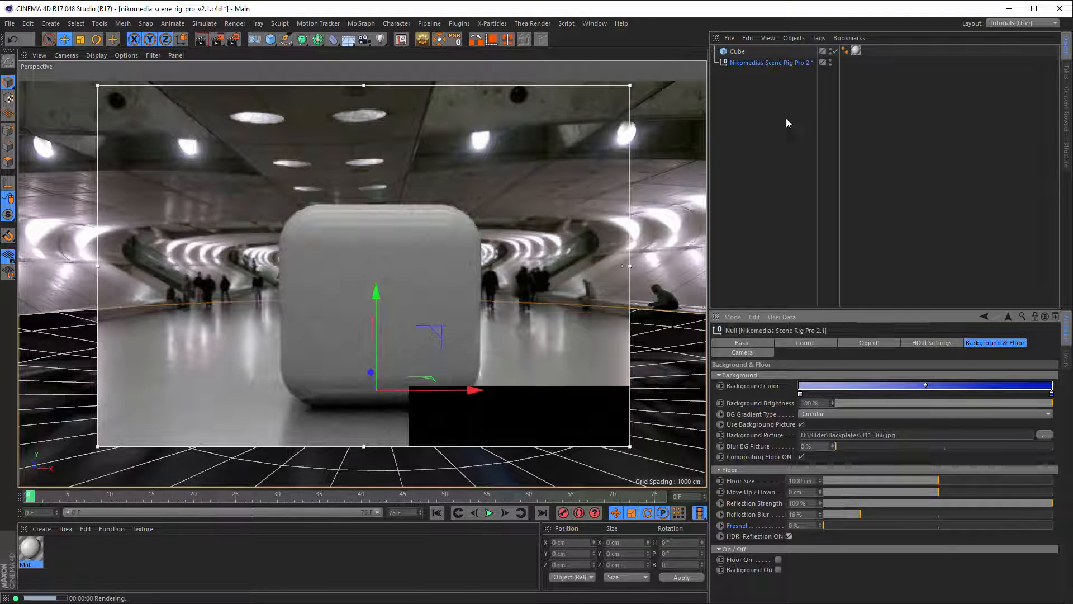
pyautogui.click(931, 344)
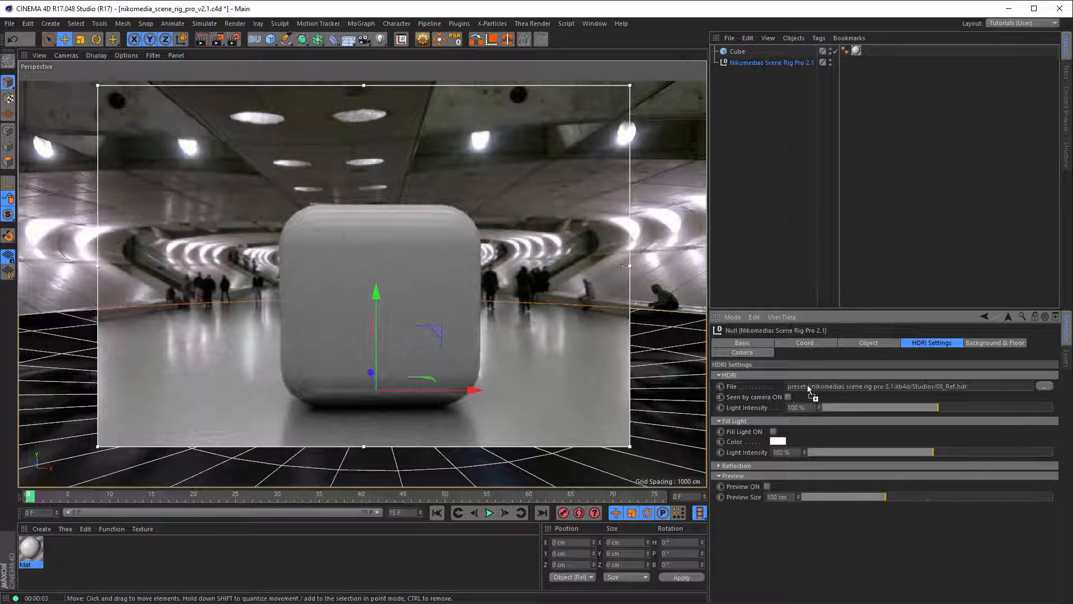
pyautogui.moveTo(812, 388); pyautogui.dragTo(812, 389)
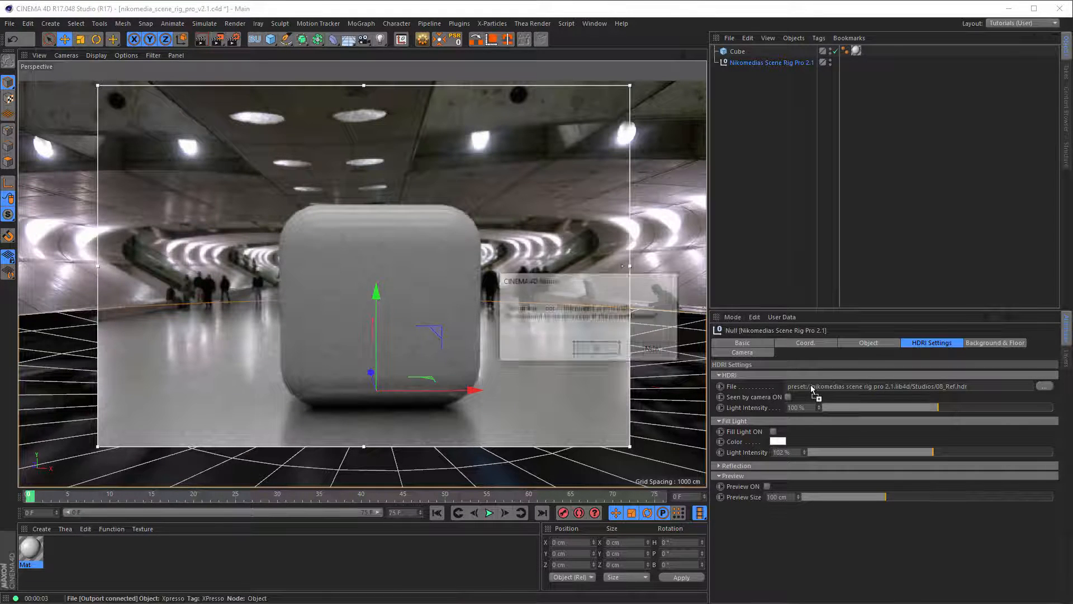
pyautogui.click(669, 347)
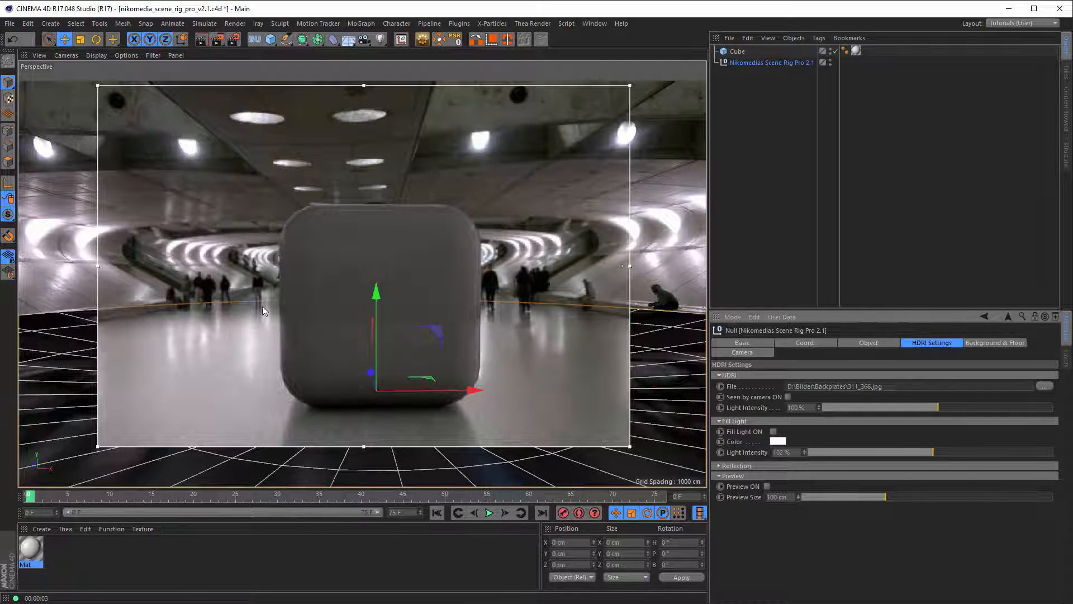
pyautogui.click(861, 270)
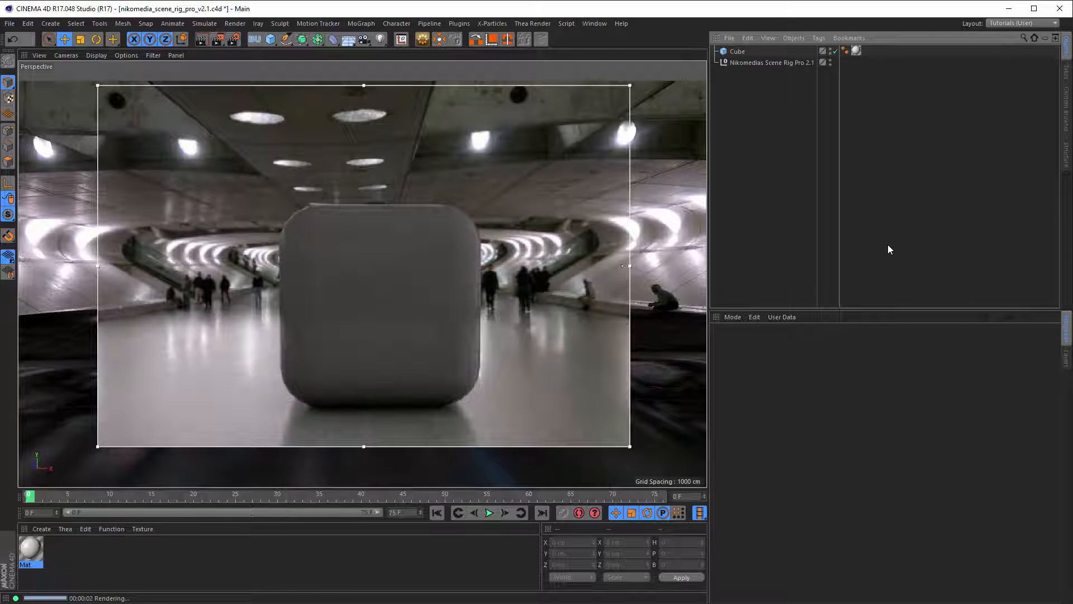
# Turn HDRI Reflection back off for the scene rig's floor and stop the interactive render
pyautogui.click(775, 62)
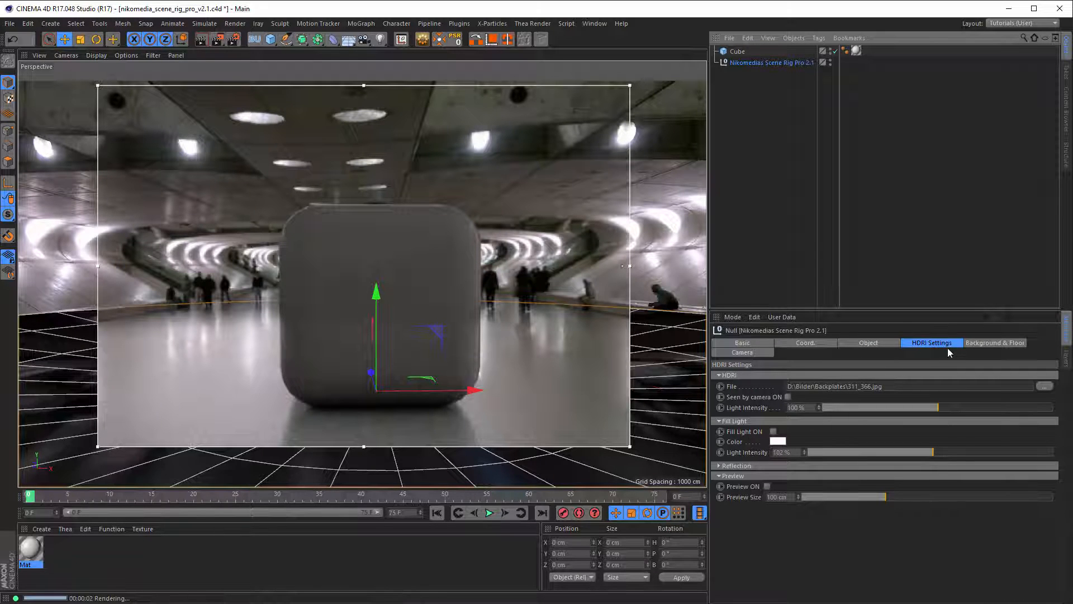
pyautogui.click(994, 343)
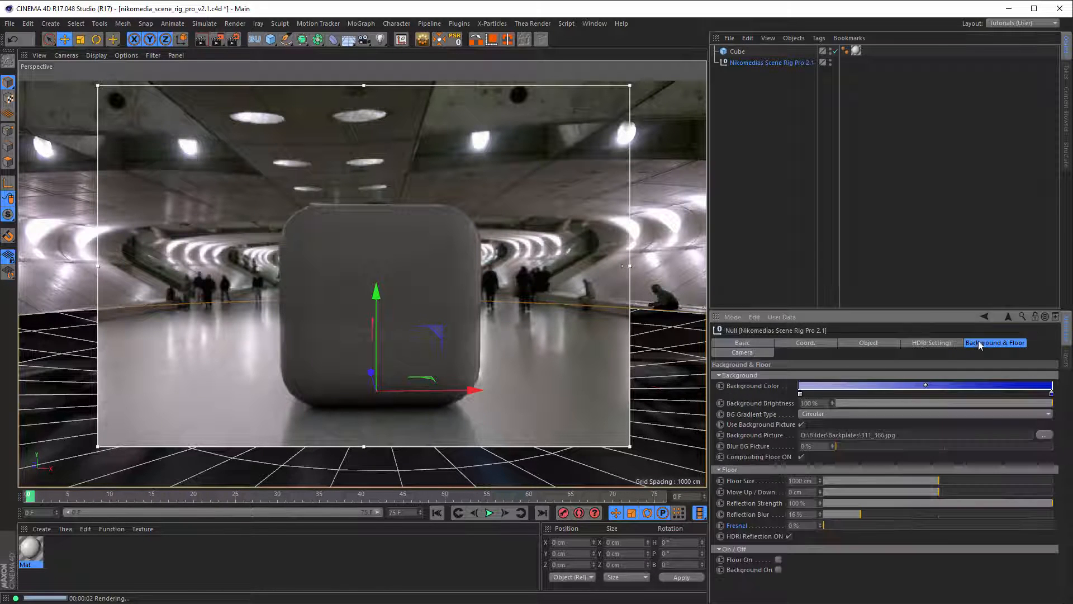
pyautogui.click(788, 536)
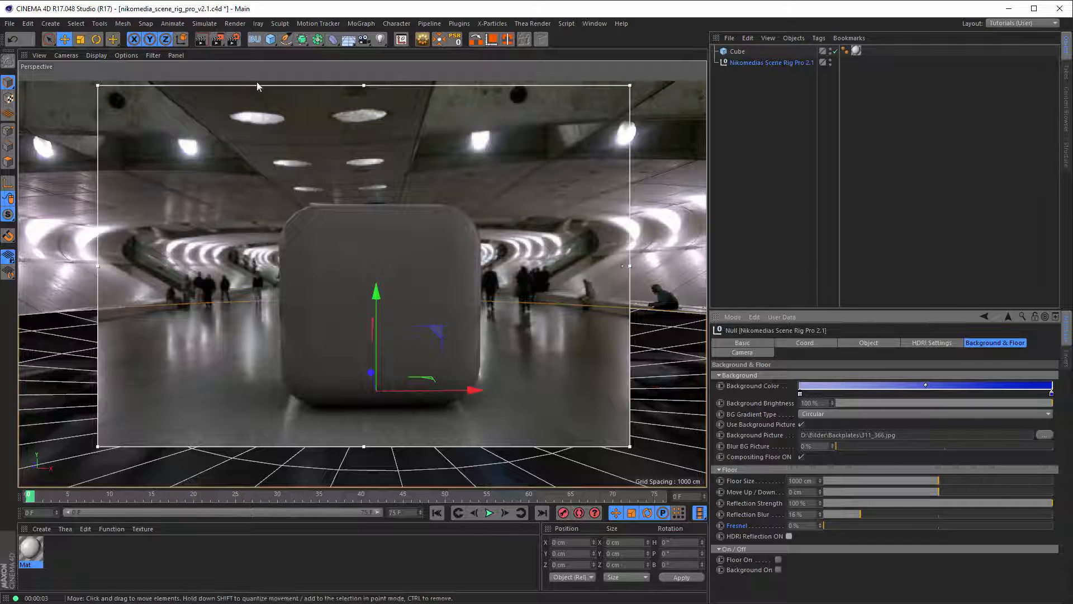
pyautogui.click(532, 131)
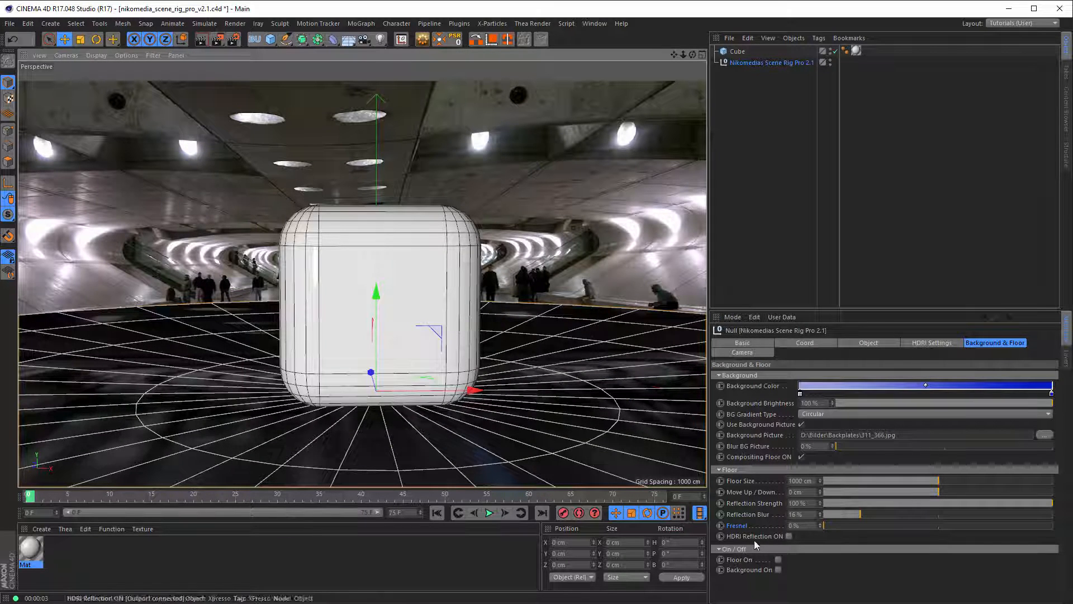
# Replace the background picture and compositing floor with the rig's regular floor and background, clearing the picture path
pyautogui.click(802, 425)
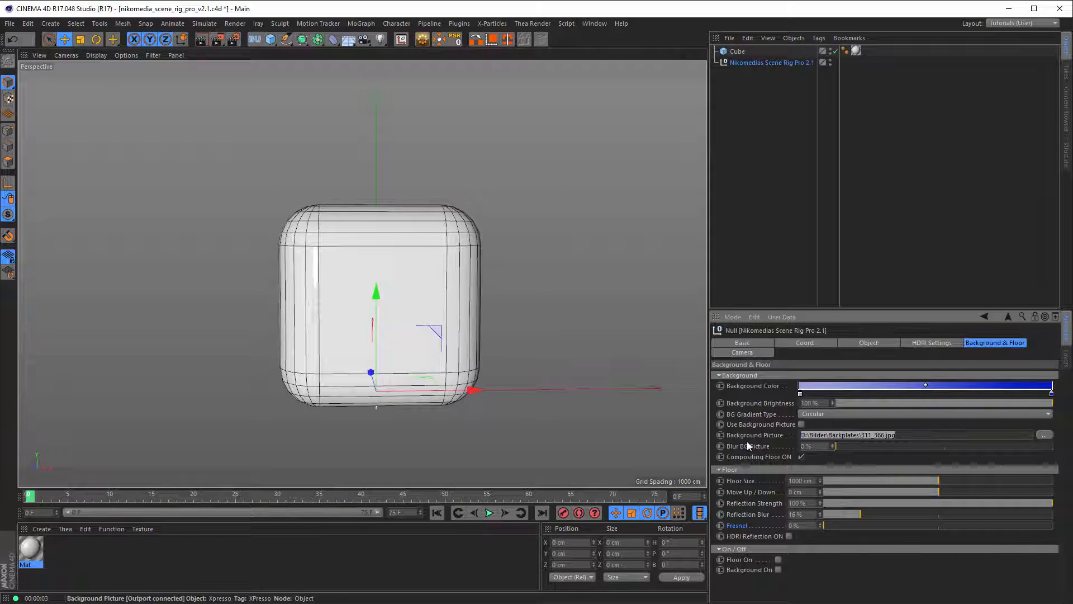
pyautogui.click(802, 457)
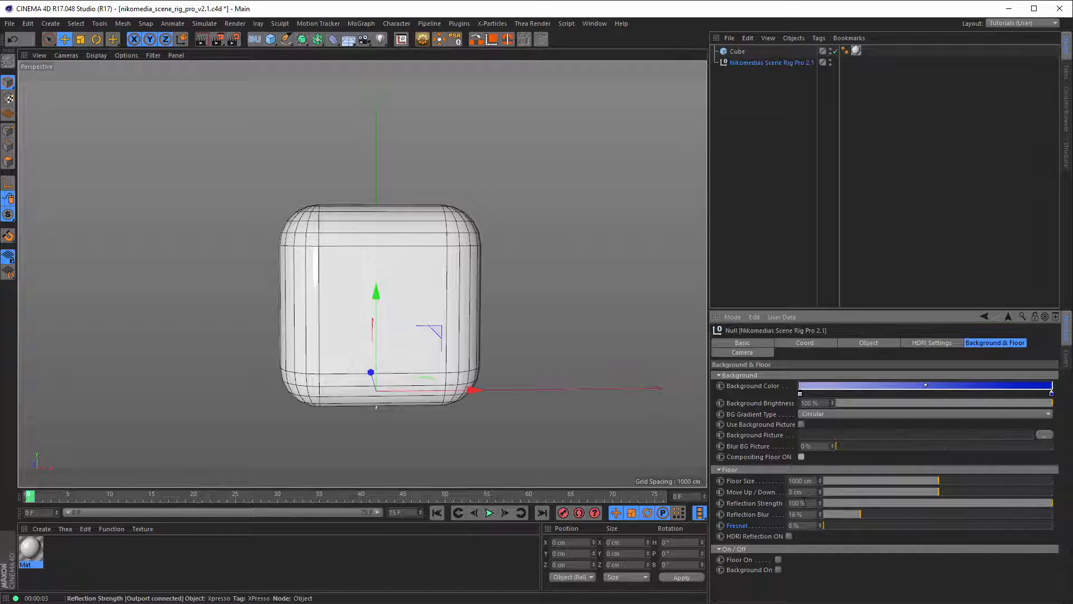
pyautogui.click(778, 559)
pyautogui.click(778, 569)
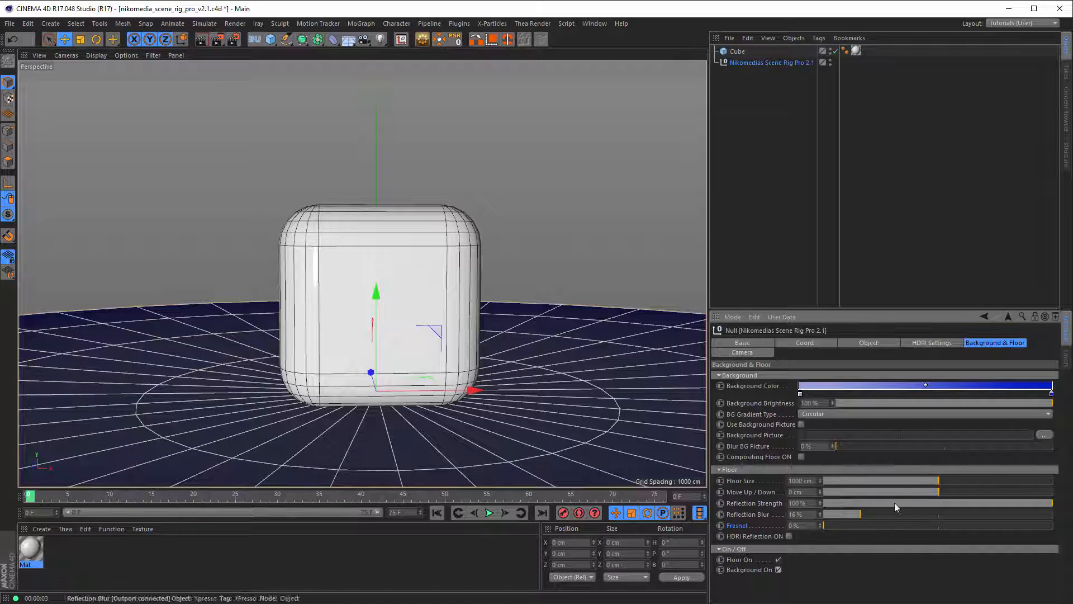
# Reset the background color gradient to its default and set the background brightness to 23%
pyautogui.rightClick(765, 386)
pyautogui.click(807, 463)
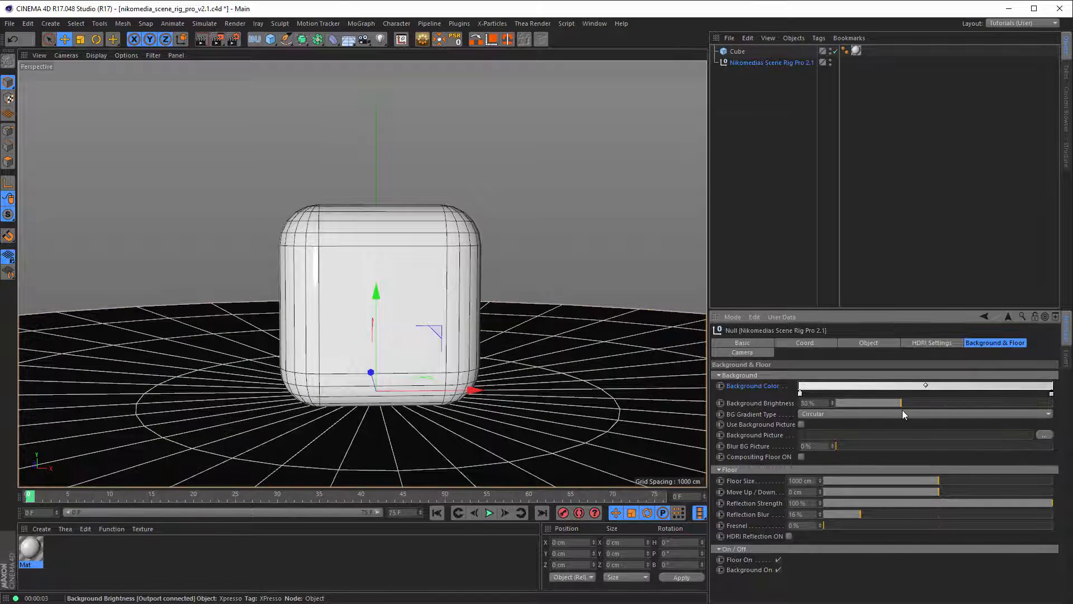
pyautogui.moveTo(912, 403); pyautogui.dragTo(886, 403)
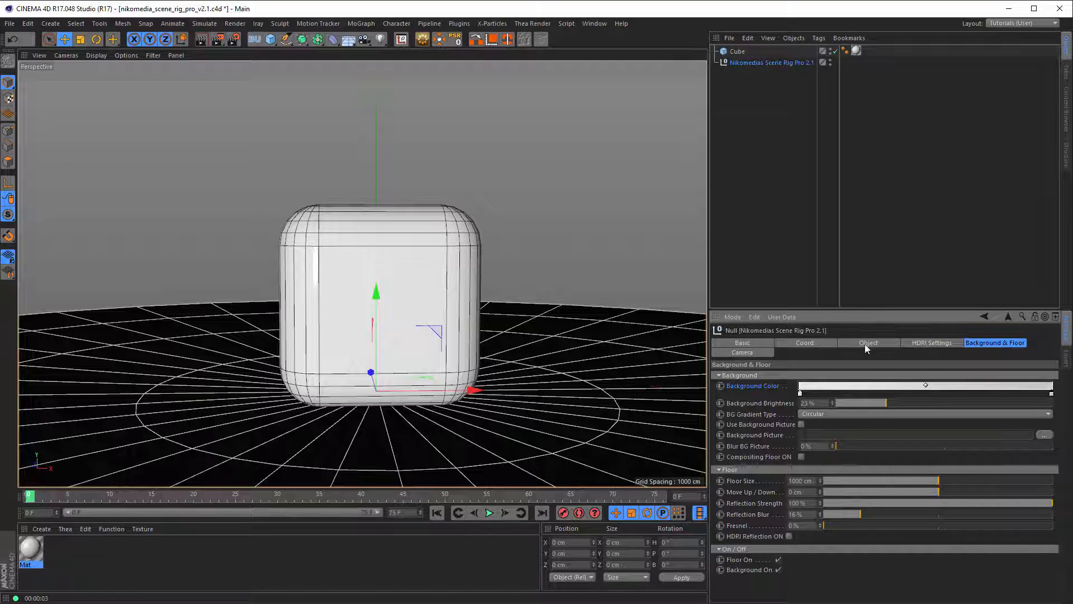
# Load 10_Ref.hdr from the rig's Studios presets as the HDRI file
pyautogui.click(930, 343)
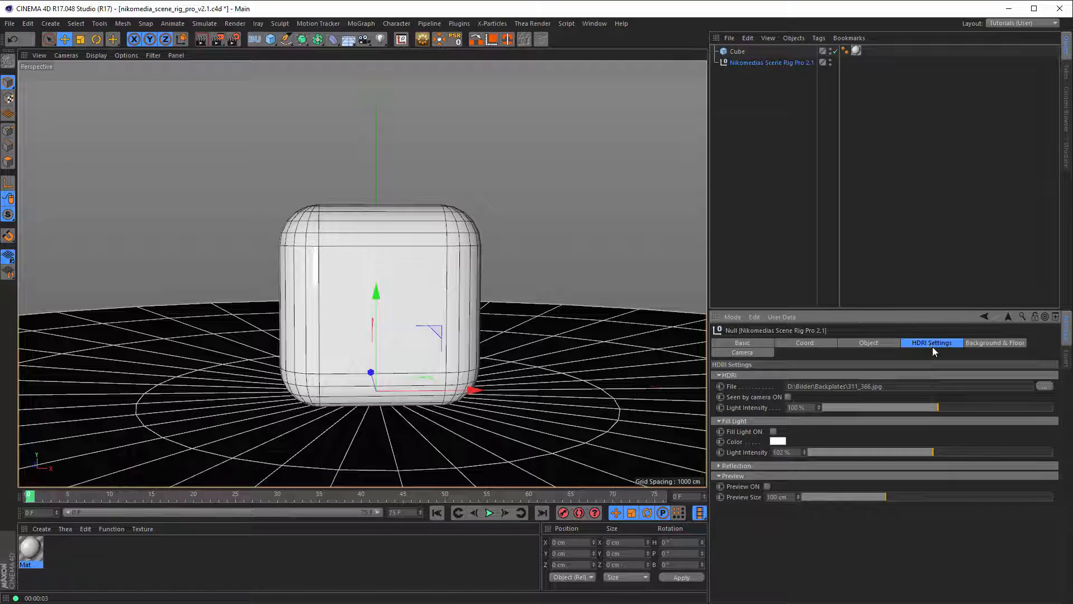
pyautogui.click(1067, 107)
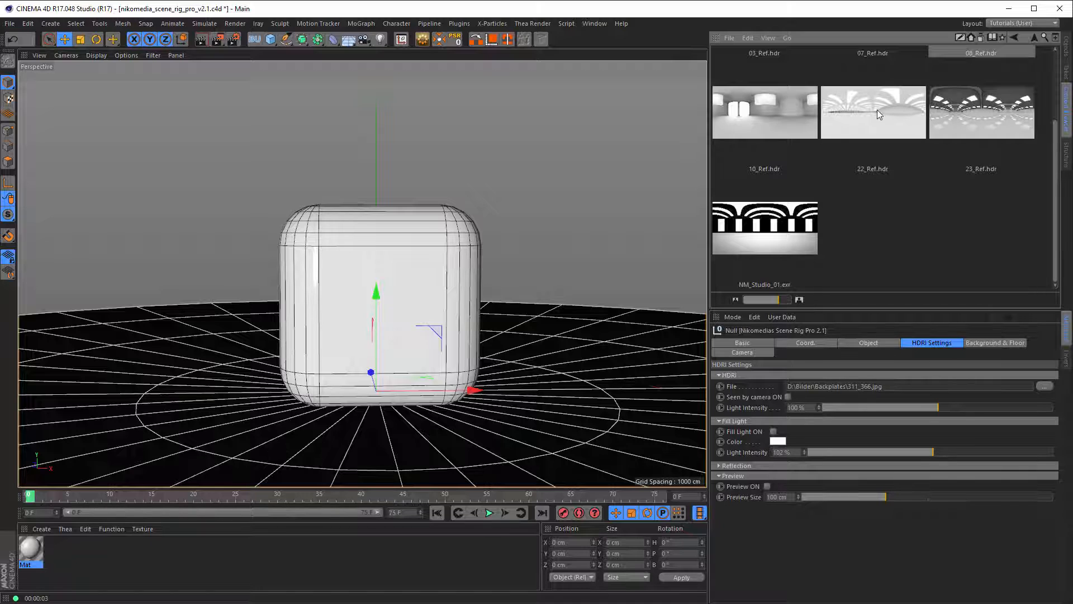
pyautogui.scroll(3, 877, 110)
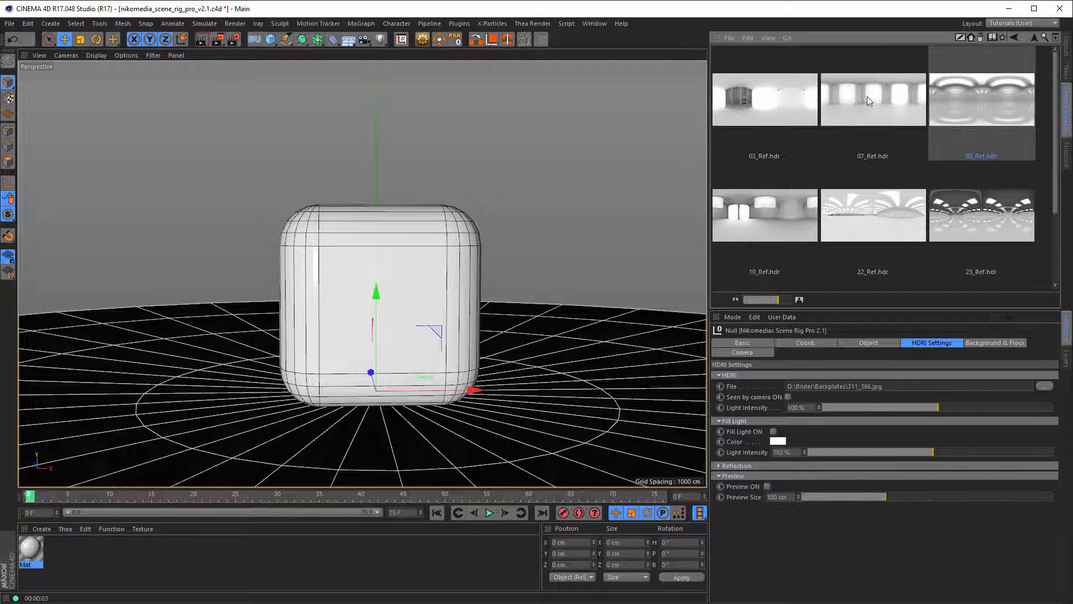
pyautogui.moveTo(767, 212); pyautogui.dragTo(751, 314)
pyautogui.moveTo(812, 392); pyautogui.dragTo(813, 391)
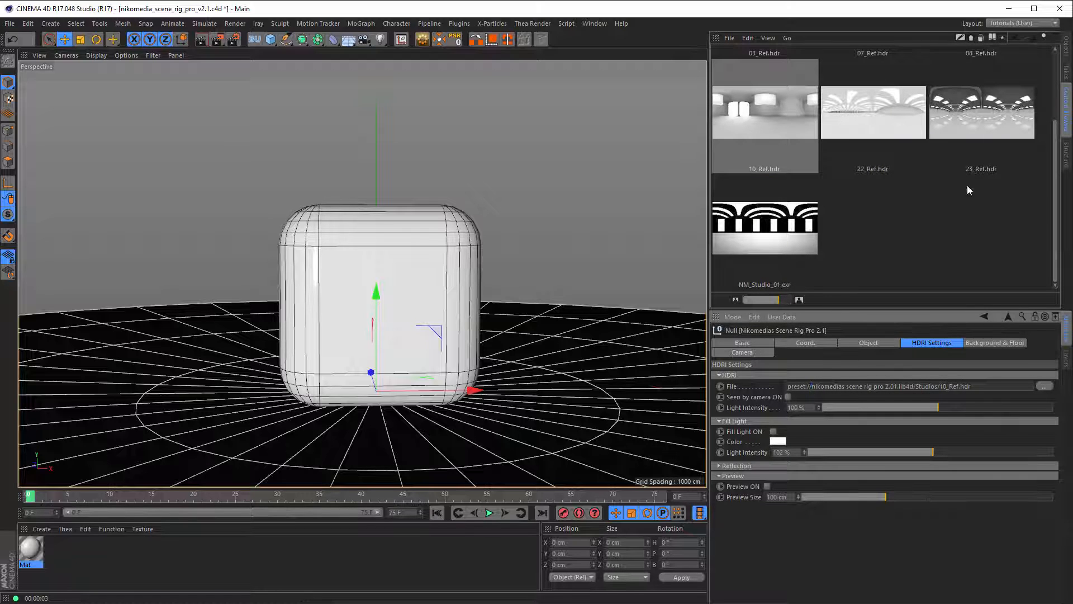
pyautogui.click(1065, 48)
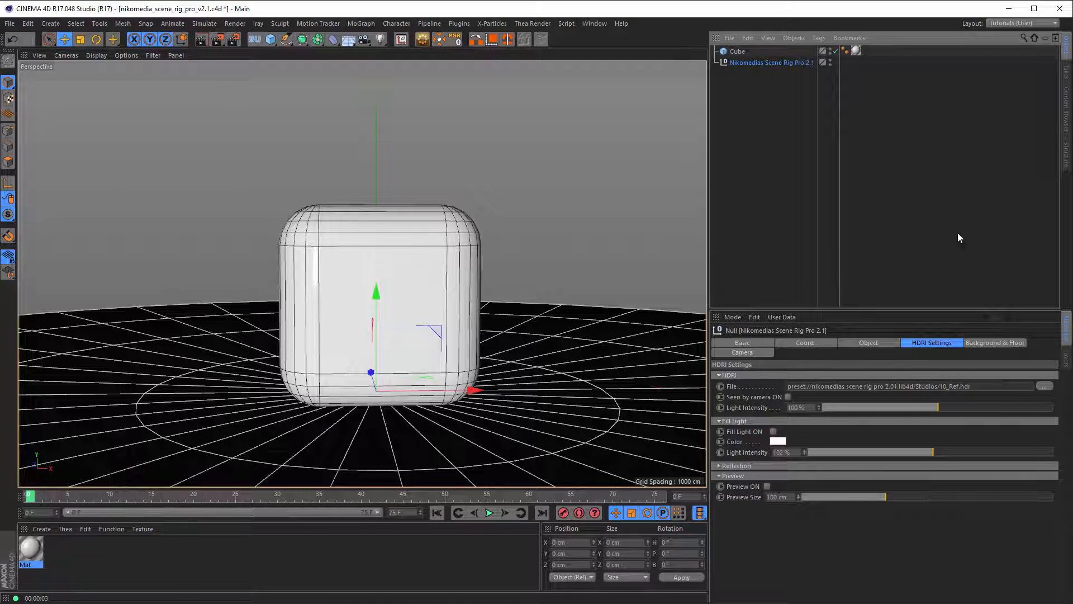
# Show the HDRI preview at a size of 147 cm and set the reflection's horizontal rotation to 147°
pyautogui.click(767, 486)
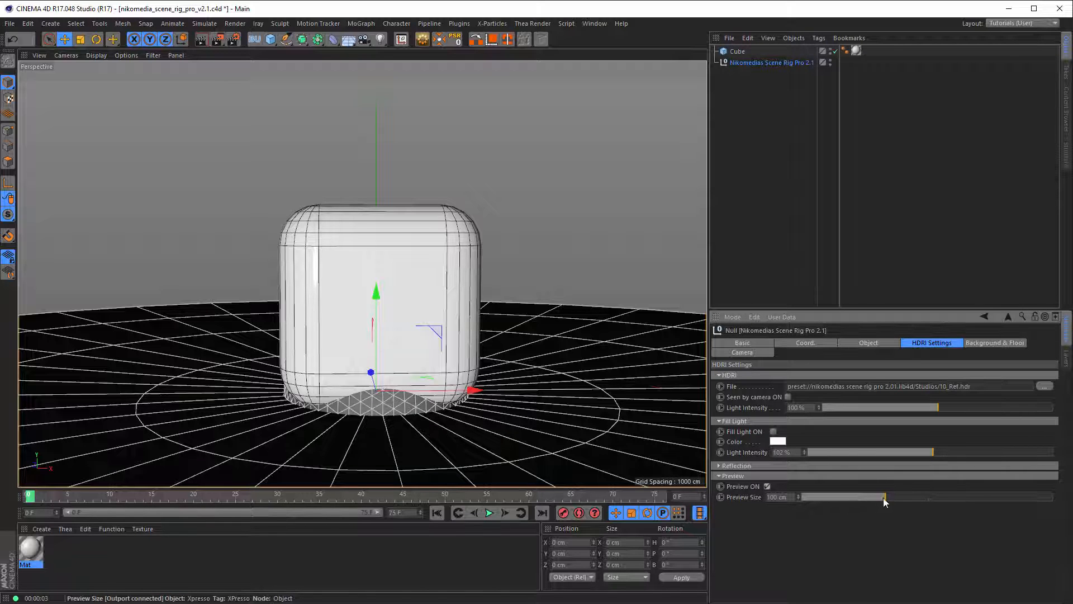
pyautogui.moveTo(886, 496); pyautogui.dragTo(925, 498)
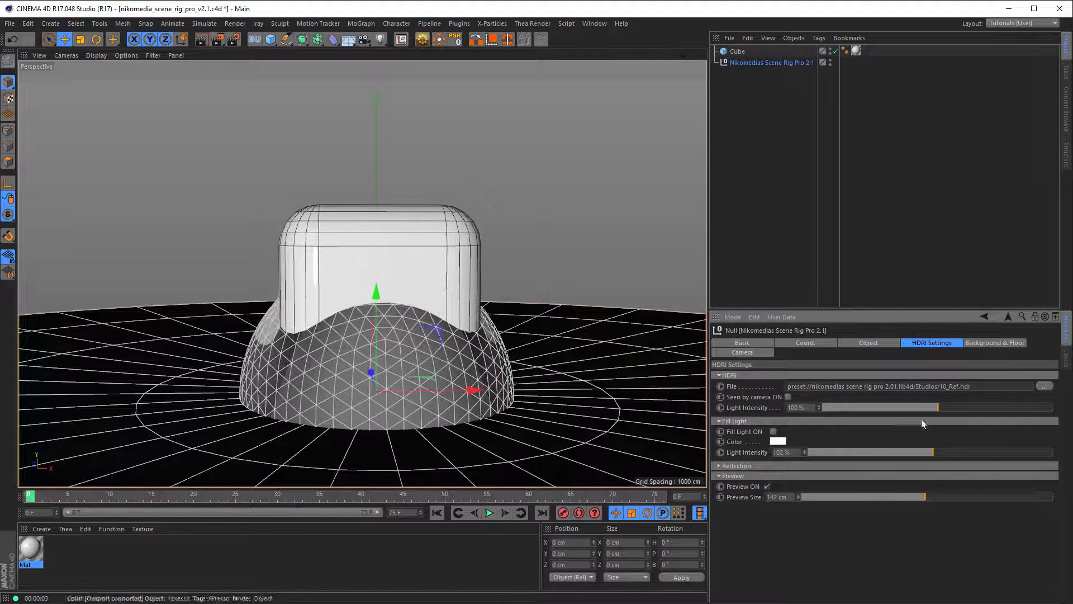
pyautogui.click(772, 466)
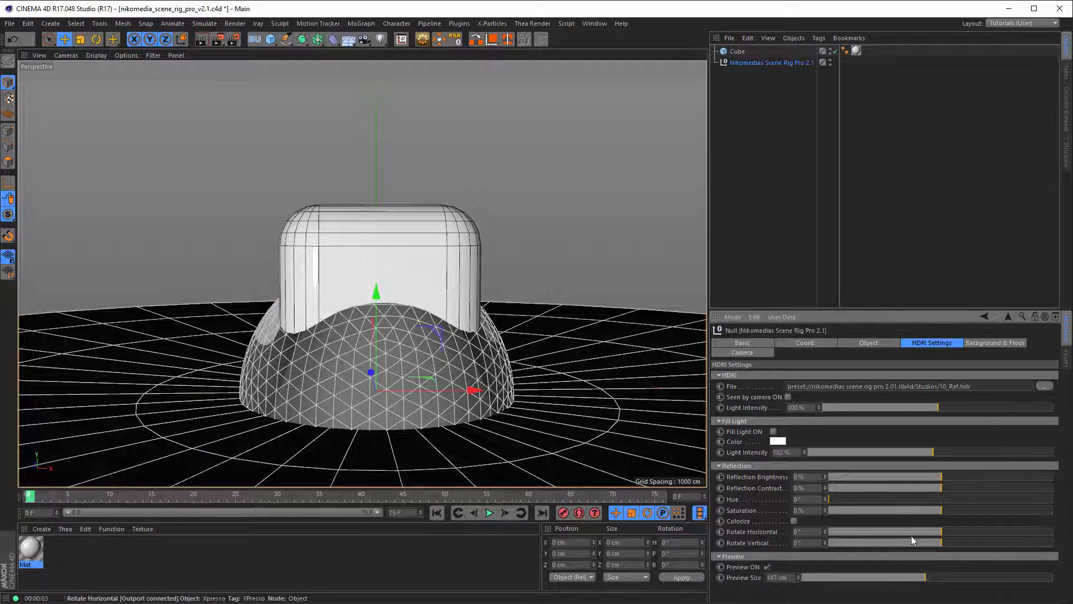
pyautogui.moveTo(940, 531); pyautogui.dragTo(1034, 533)
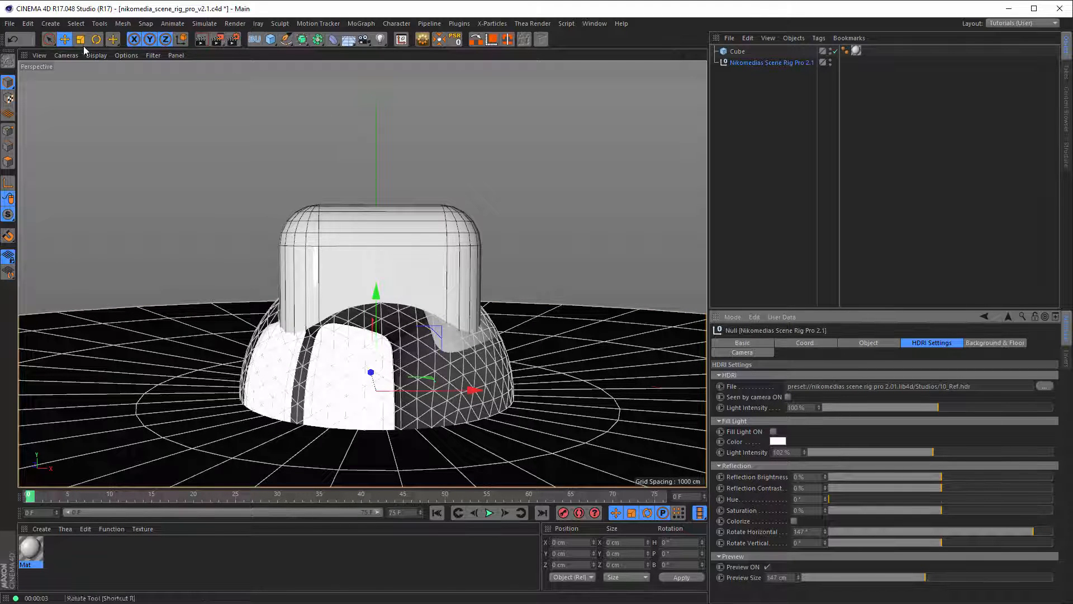
# With the interactive render running, set the floor's Reflection Strength to 72% and Reflection Blur to 16%
pyautogui.click(201, 39)
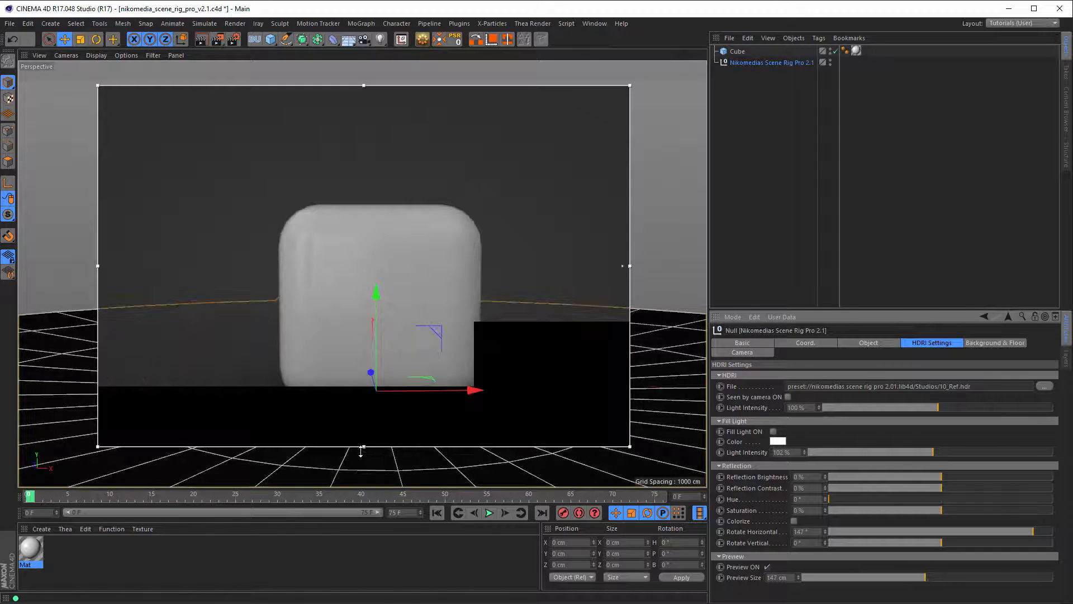
pyautogui.moveTo(362, 447)
pyautogui.mouseDown()
pyautogui.moveTo(366, 463)
pyautogui.moveTo(364, 446)
pyautogui.mouseUp()
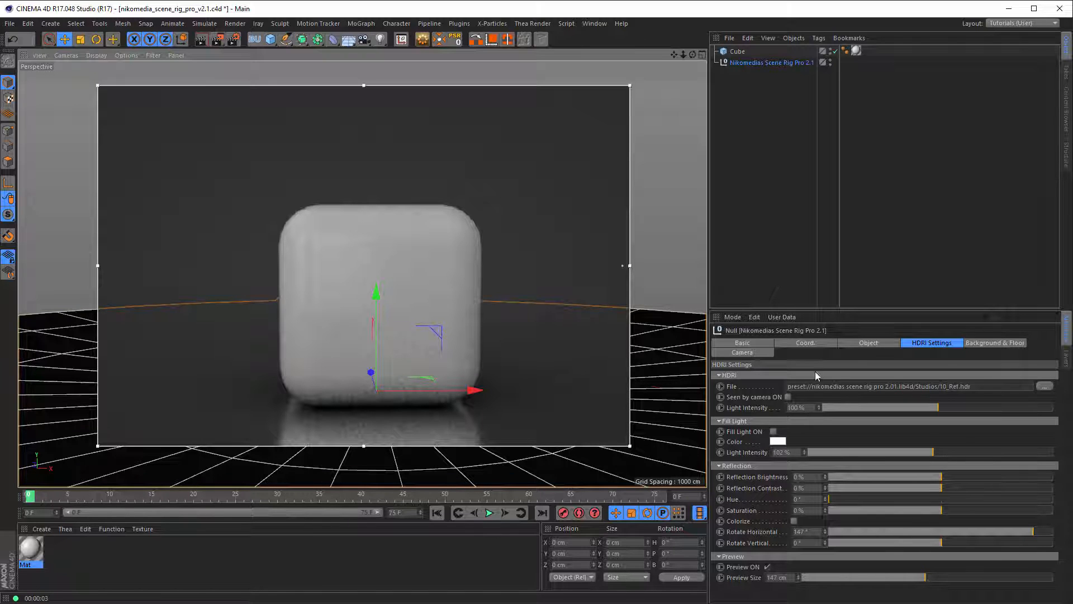
pyautogui.click(980, 343)
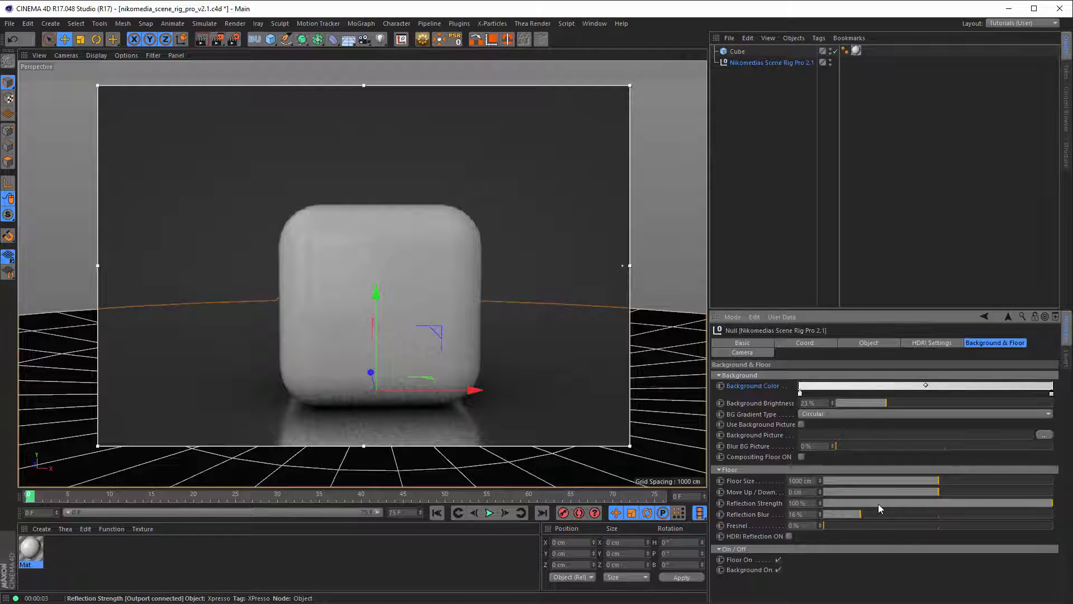
pyautogui.moveTo(909, 504); pyautogui.dragTo(805, 514)
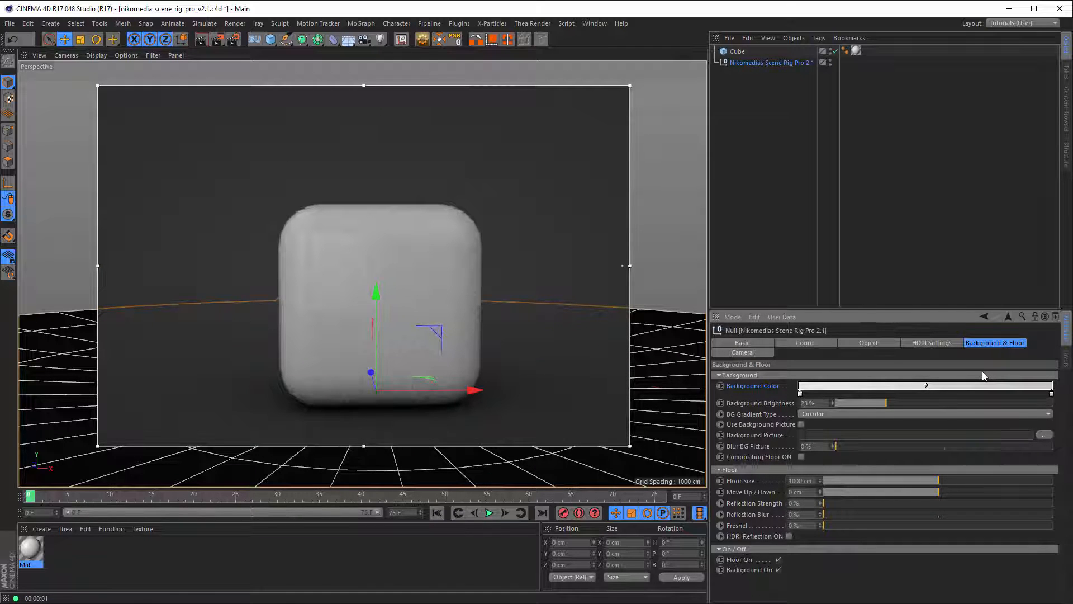
pyautogui.moveTo(829, 504); pyautogui.dragTo(990, 503)
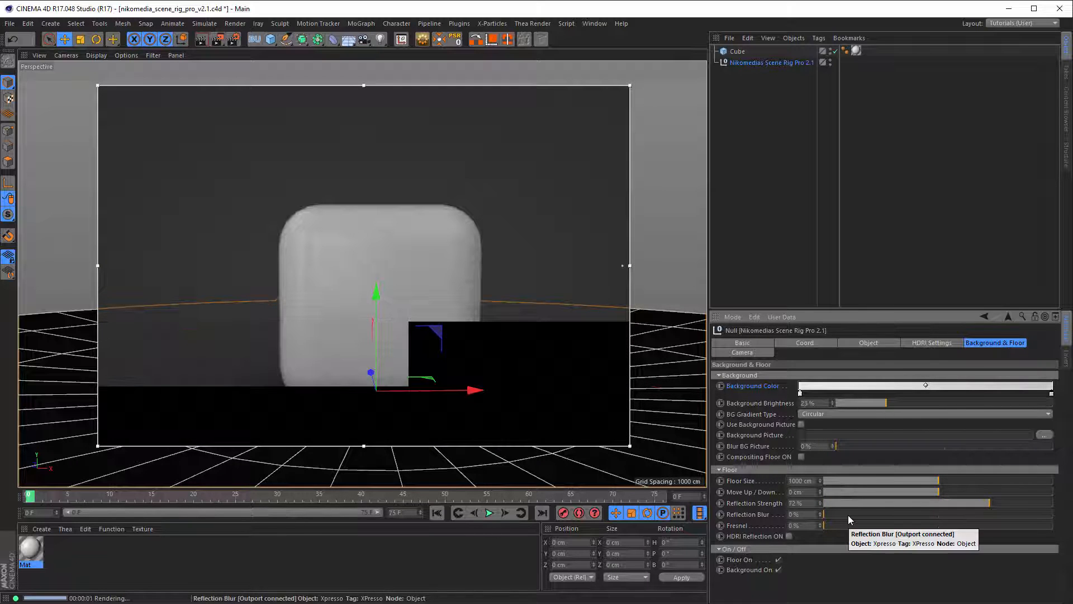
pyautogui.moveTo(849, 515); pyautogui.dragTo(863, 514)
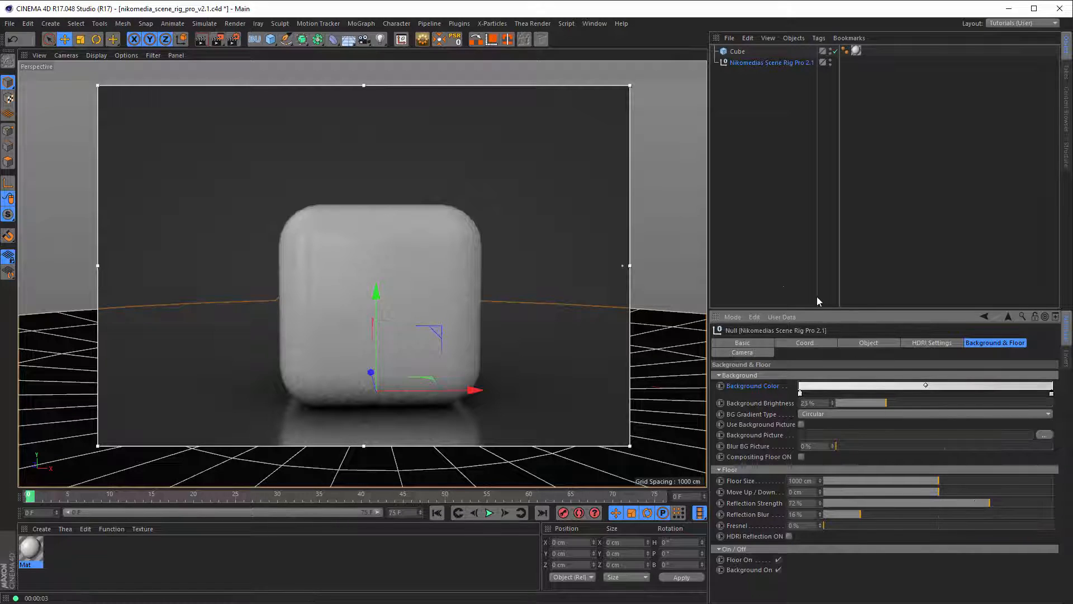
pyautogui.click(771, 274)
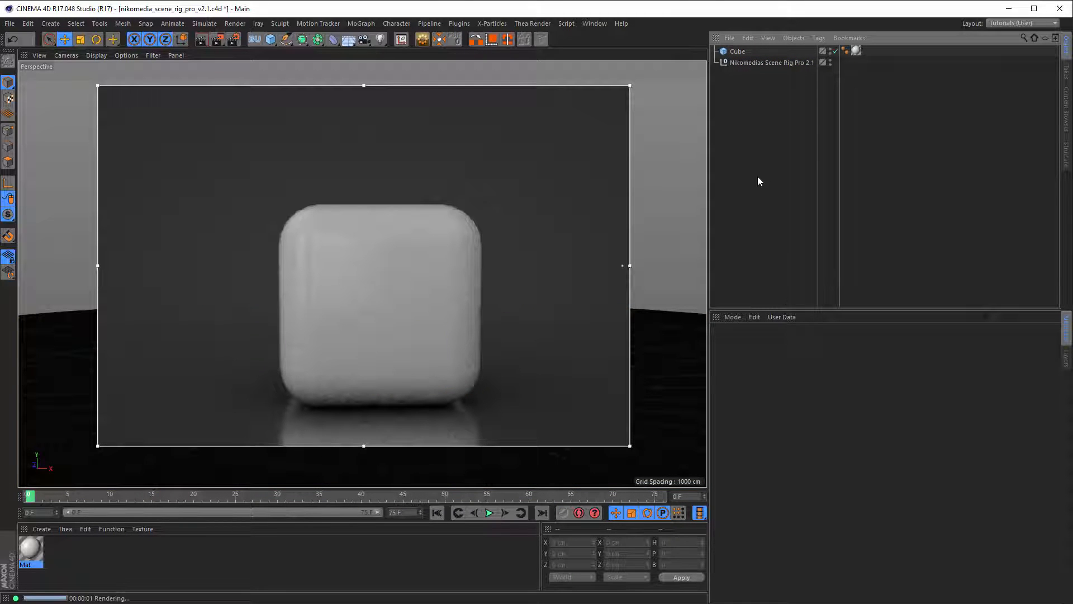
# Activate the built-in camera of the Nikomedias Scene Rig Pro 2.1 object
pyautogui.click(745, 64)
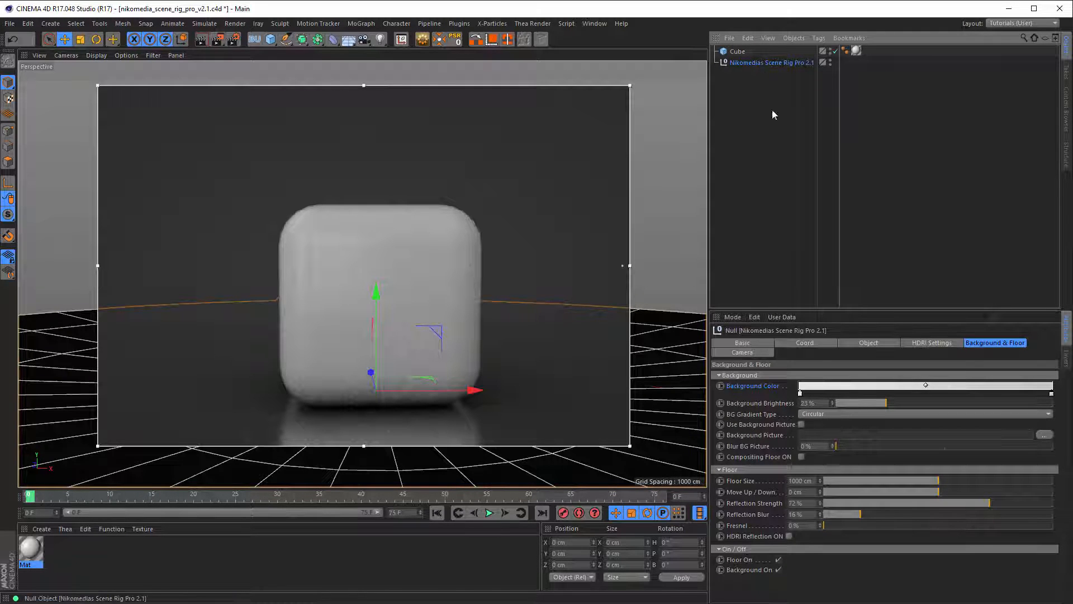
pyautogui.click(739, 354)
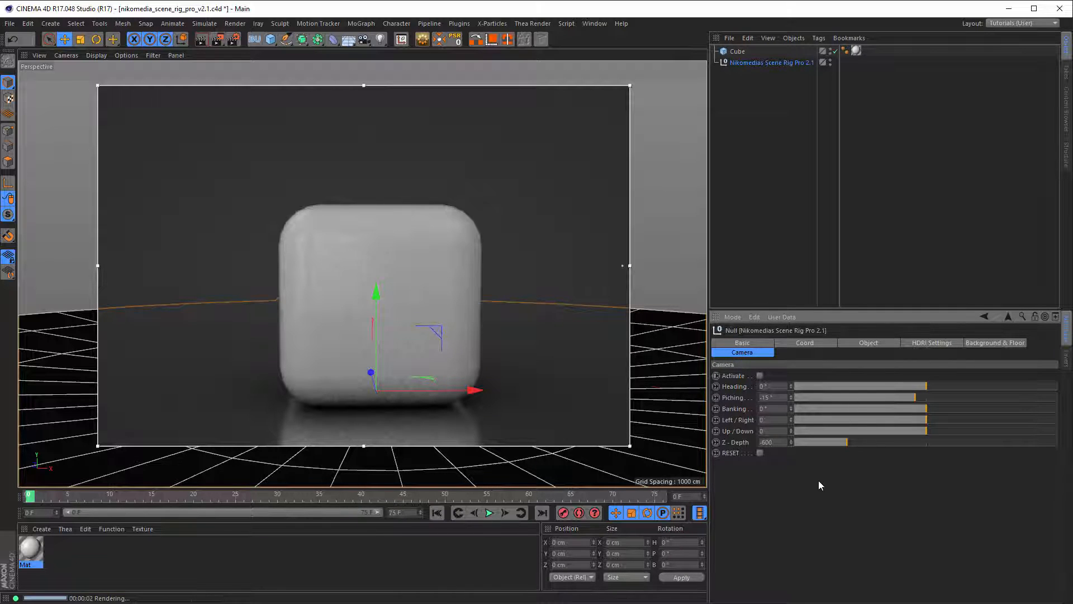
pyautogui.click(760, 376)
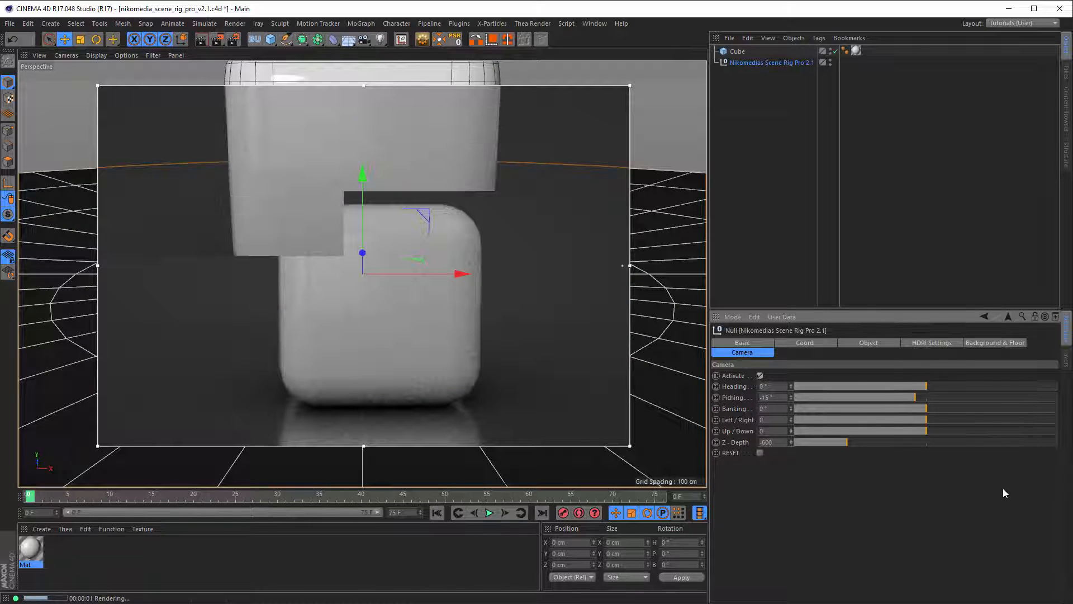
# Turn off the interactive render region and hide the rig's HDRI preview
pyautogui.click(274, 58)
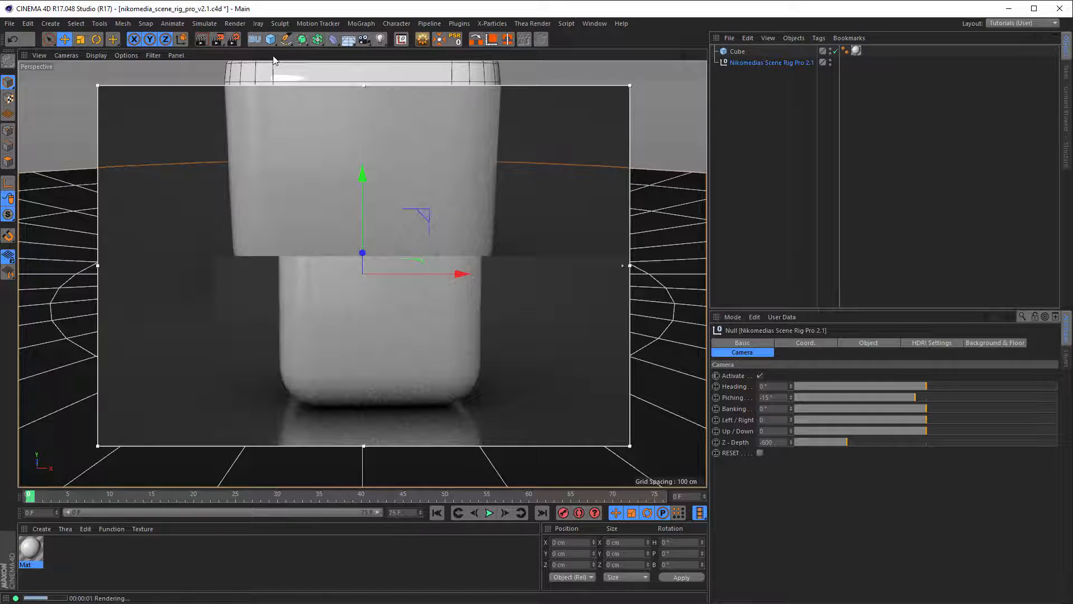
pyautogui.hotkey('alt', 'r')
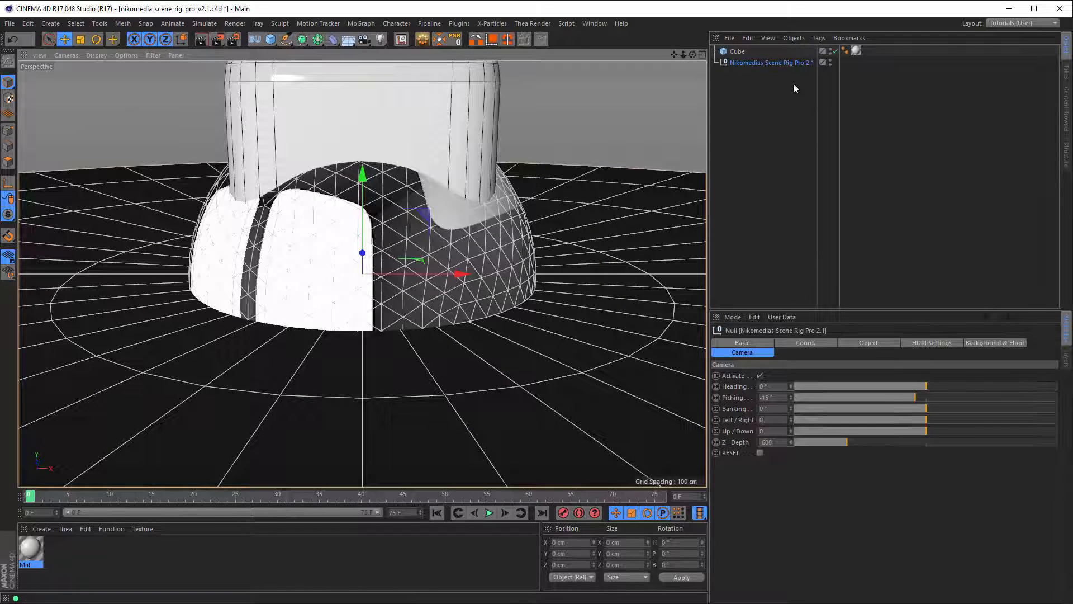
pyautogui.click(931, 343)
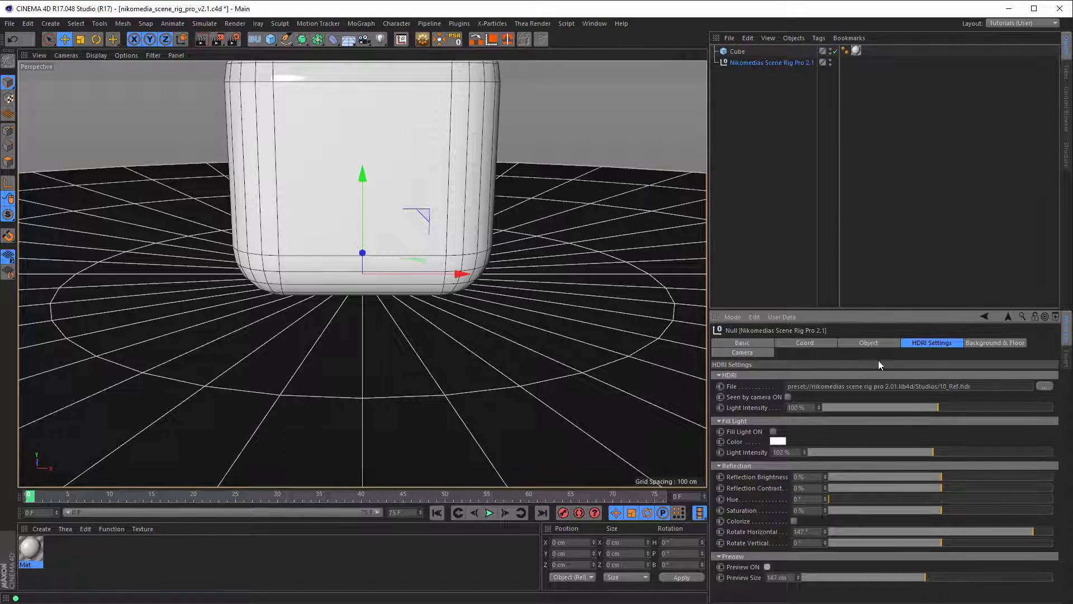
# Set the rig camera's Z-Depth to -731, Up/Down to 60 and Left/Right to 0
pyautogui.click(741, 352)
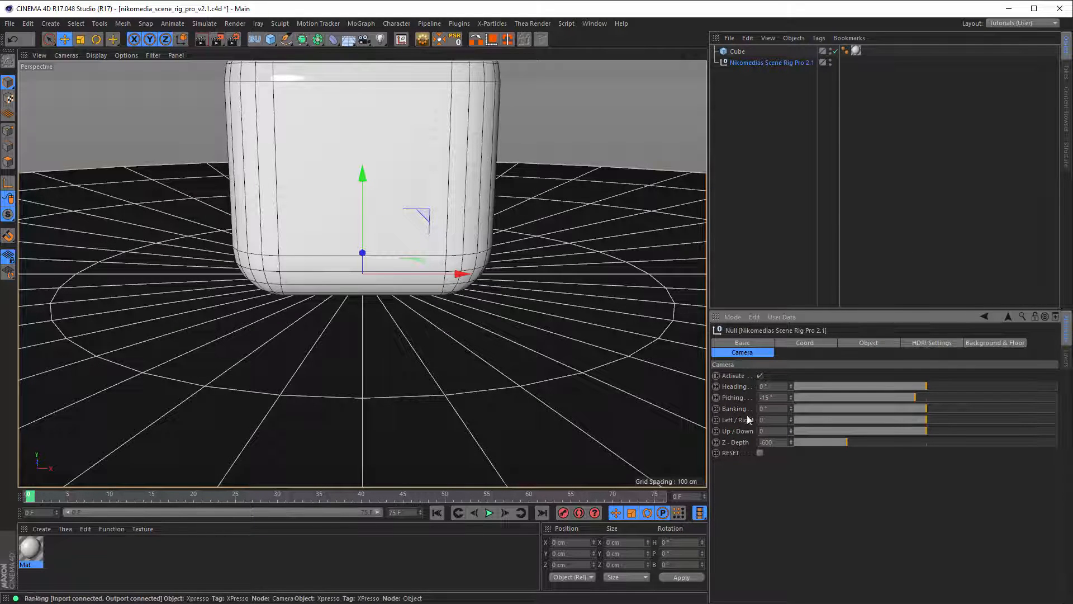
pyautogui.moveTo(844, 442)
pyautogui.mouseDown()
pyautogui.moveTo(858, 441)
pyautogui.moveTo(830, 440)
pyautogui.mouseUp()
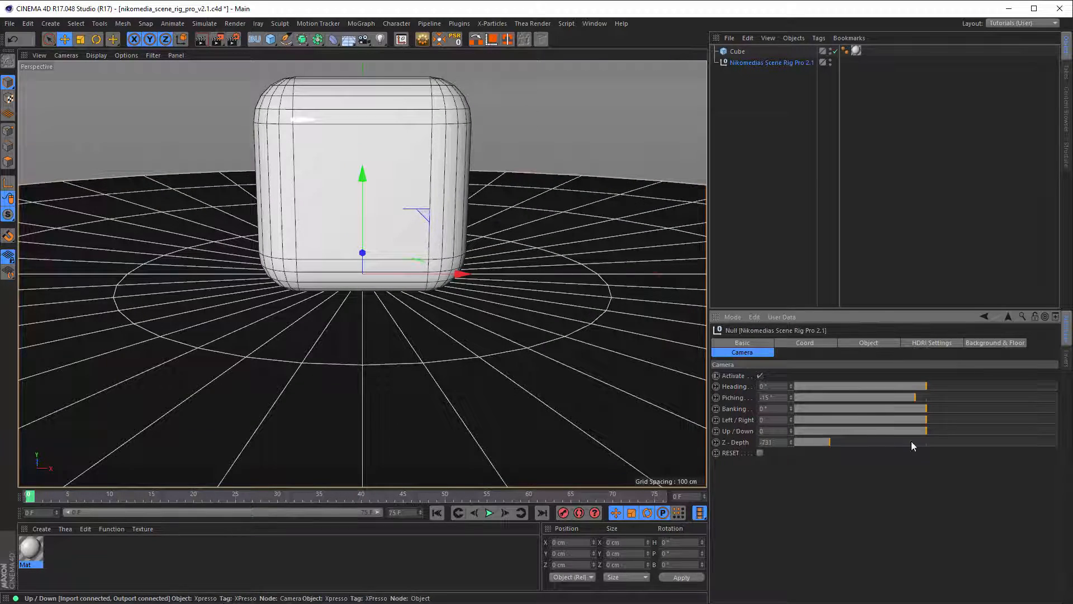
pyautogui.moveTo(924, 431)
pyautogui.mouseDown()
pyautogui.moveTo(943, 430)
pyautogui.moveTo(928, 423)
pyautogui.mouseUp()
pyautogui.doubleClick(767, 421)
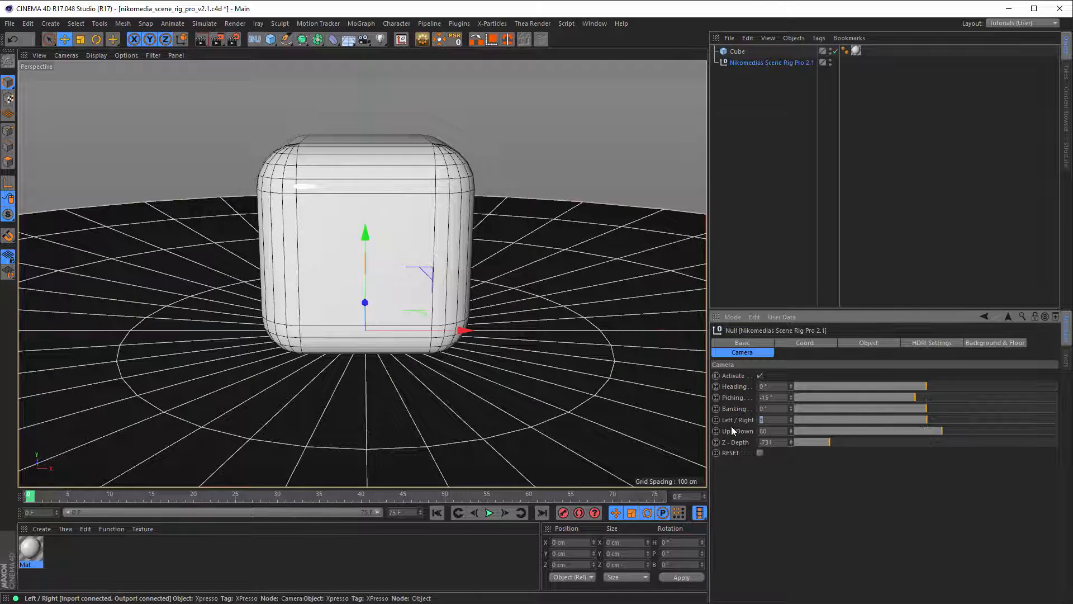
pyautogui.write('0')
pyautogui.press('Return')
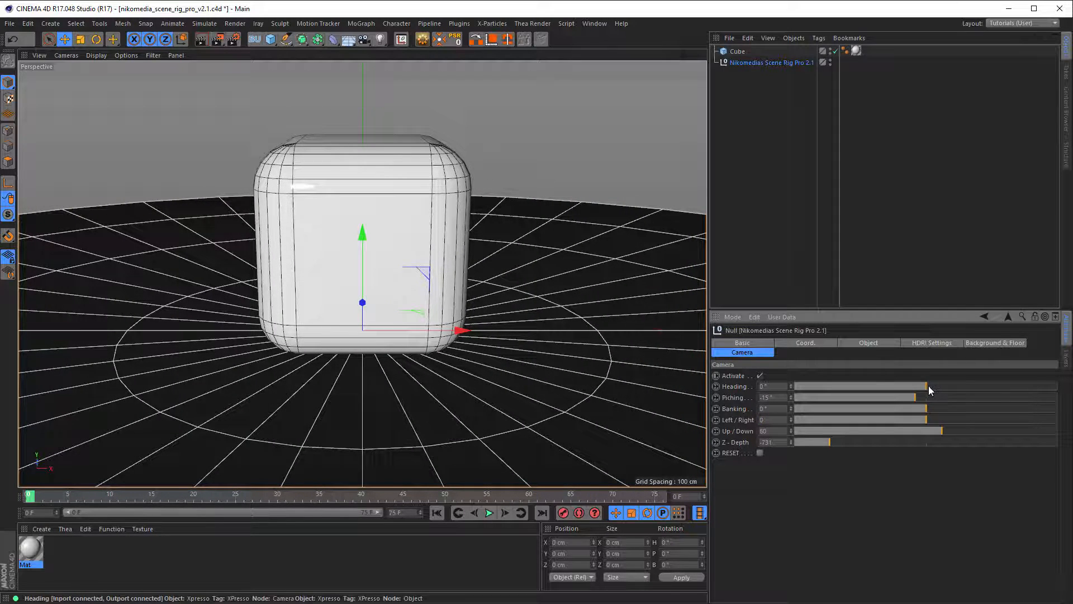
# Set the rig camera's Heading to 34.5°, Piching to -24° and Banking to 17°, and render the view
pyautogui.moveTo(927, 386); pyautogui.dragTo(939, 405)
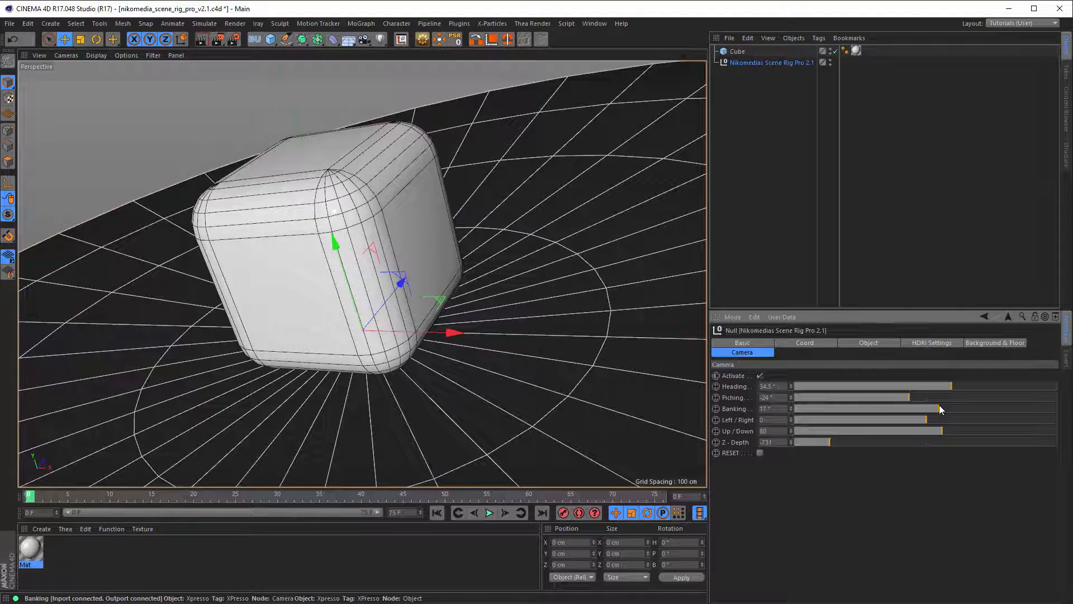
pyautogui.click(200, 41)
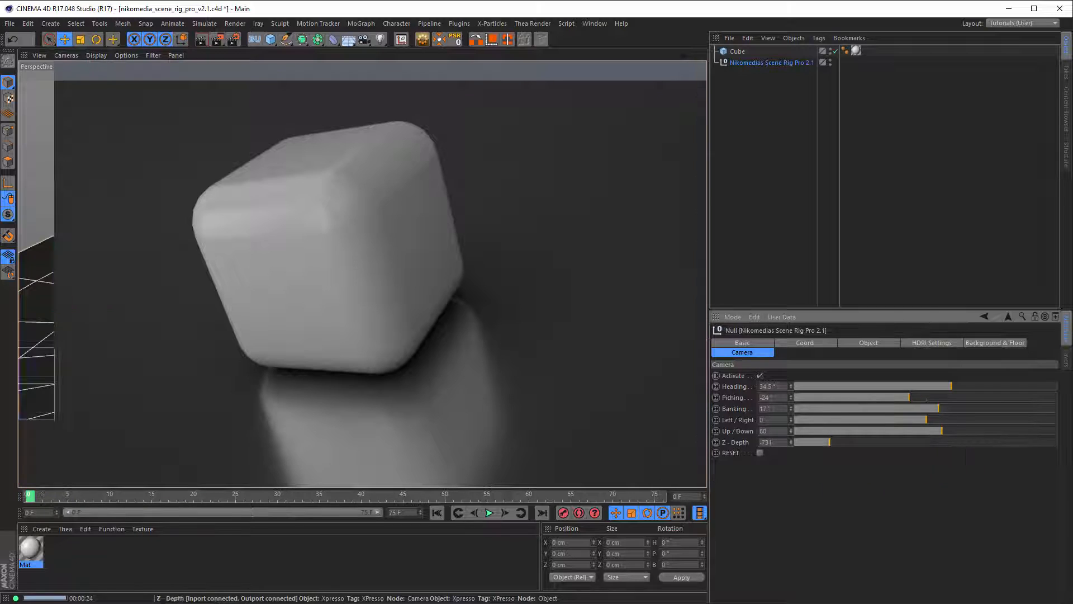
# Reset the rig camera's settings and set its Up/Down value to 60
pyautogui.click(760, 452)
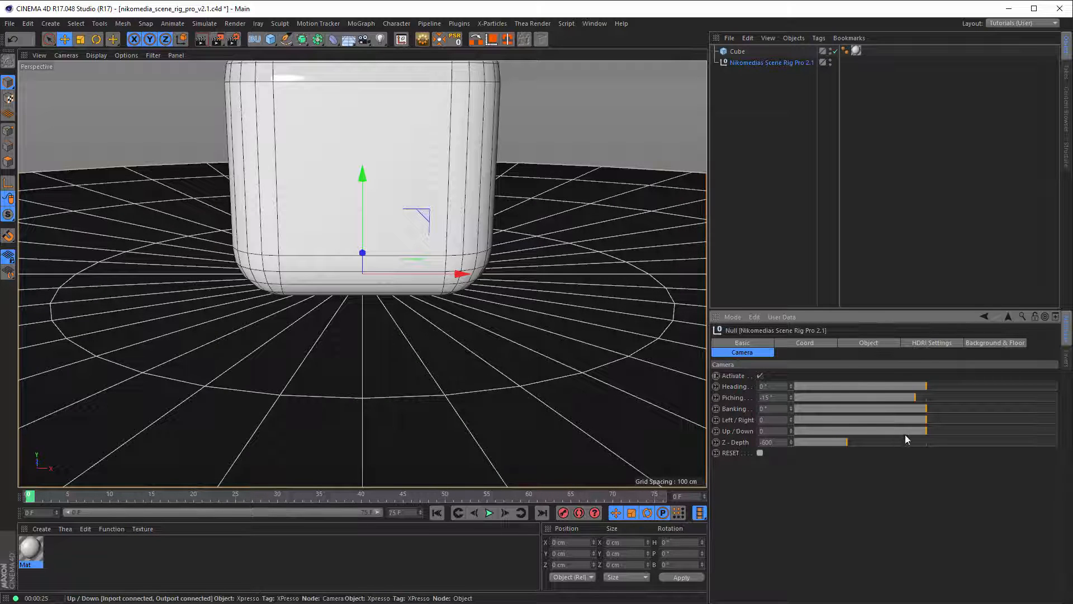
pyautogui.moveTo(925, 430); pyautogui.dragTo(943, 424)
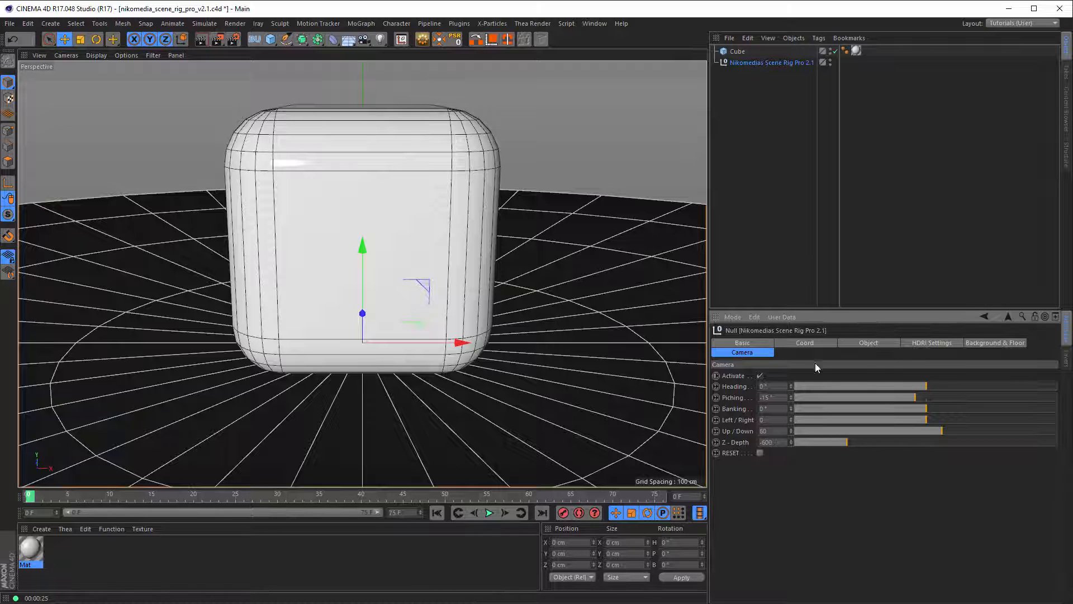
# Reset the fill light's Light Intensity to its default in the rig's HDRI settings
pyautogui.click(932, 343)
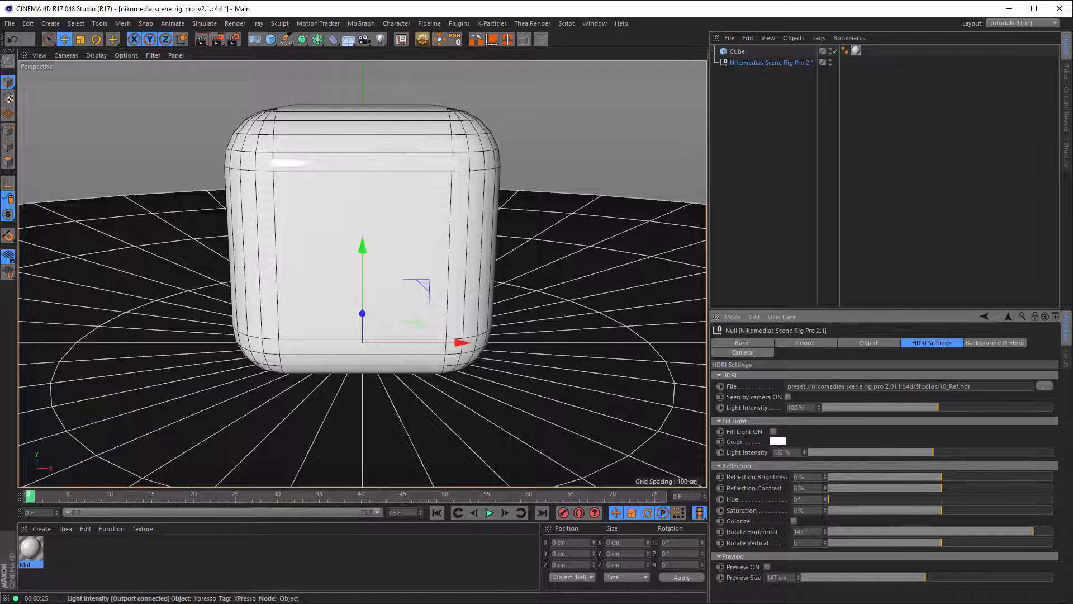
pyautogui.rightClick(744, 452)
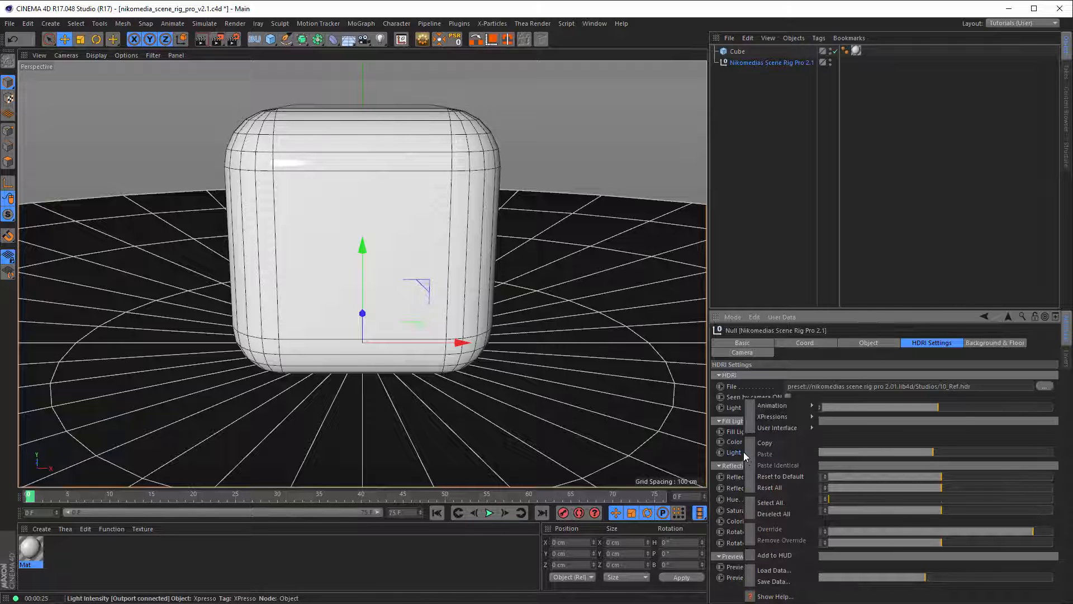
pyautogui.click(787, 477)
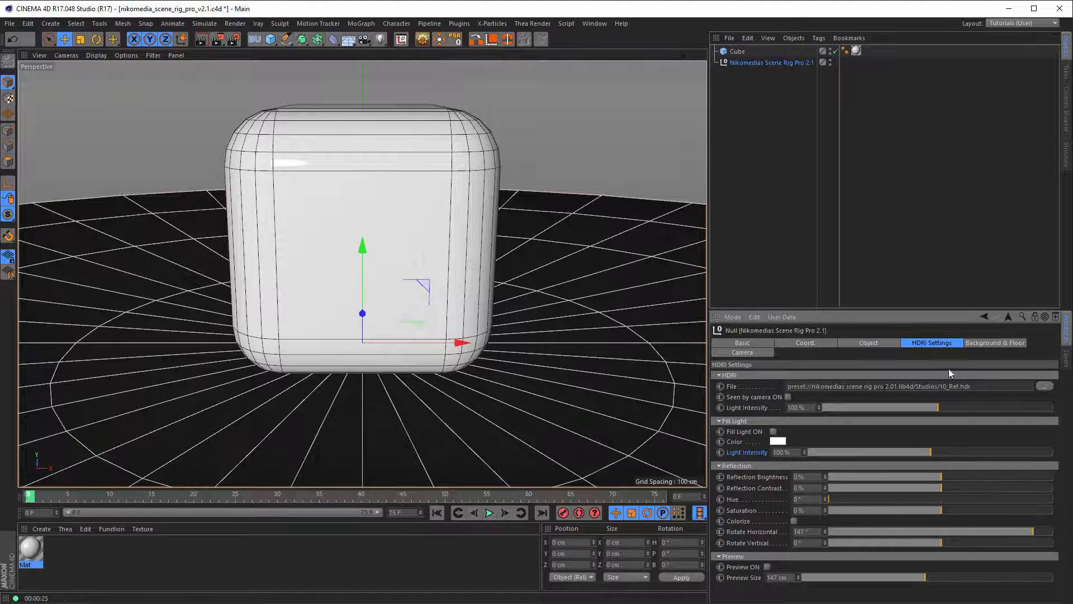
# Set the rig's Background Brightness to 85% with the background gradient type Circular
pyautogui.click(995, 345)
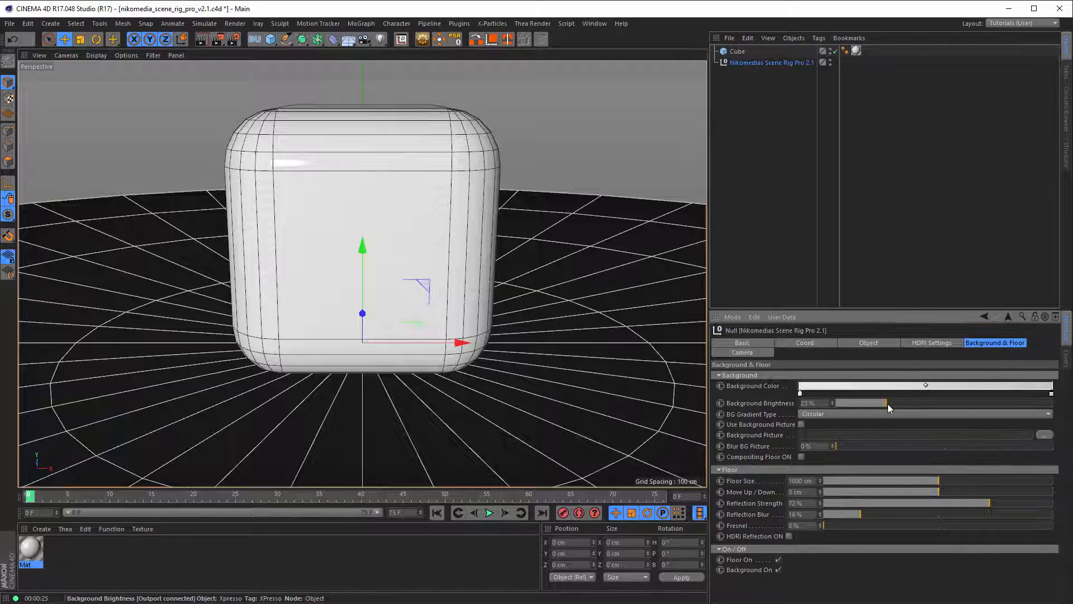
pyautogui.moveTo(887, 404); pyautogui.dragTo(1022, 404)
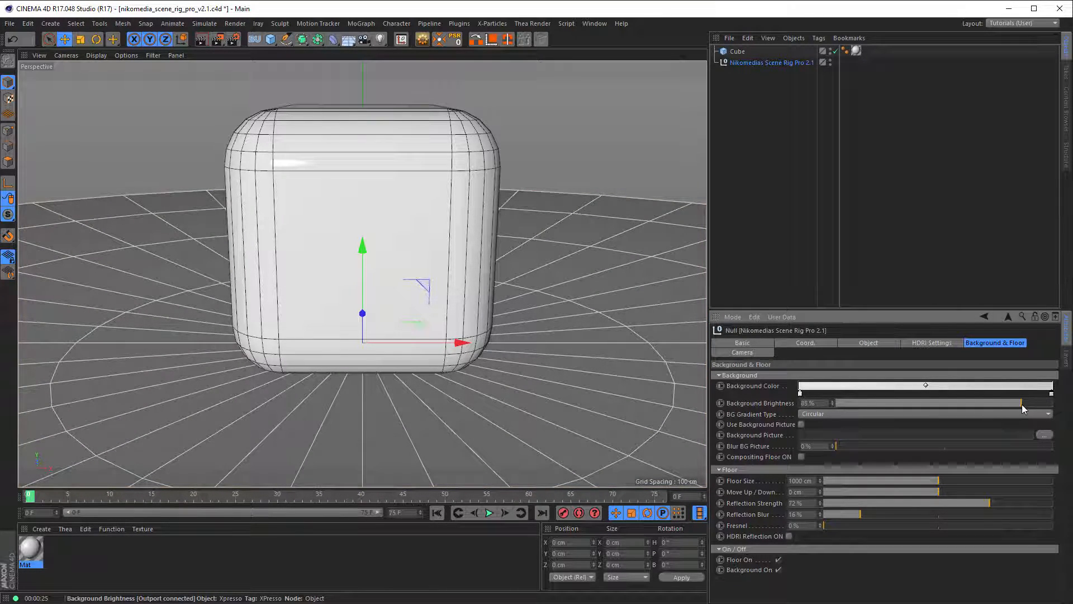
pyautogui.click(841, 414)
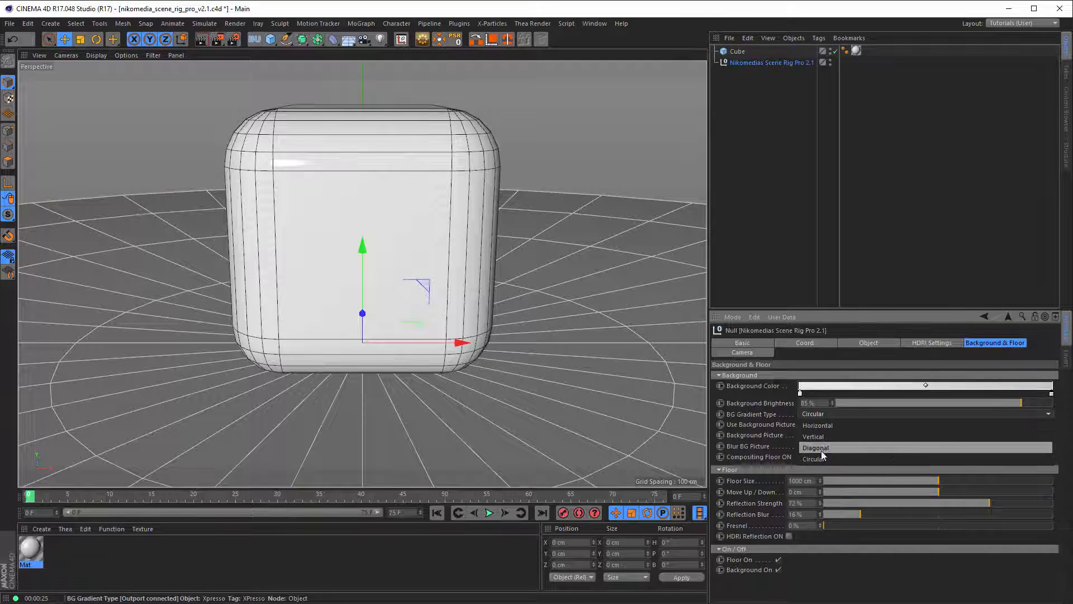
pyautogui.click(850, 458)
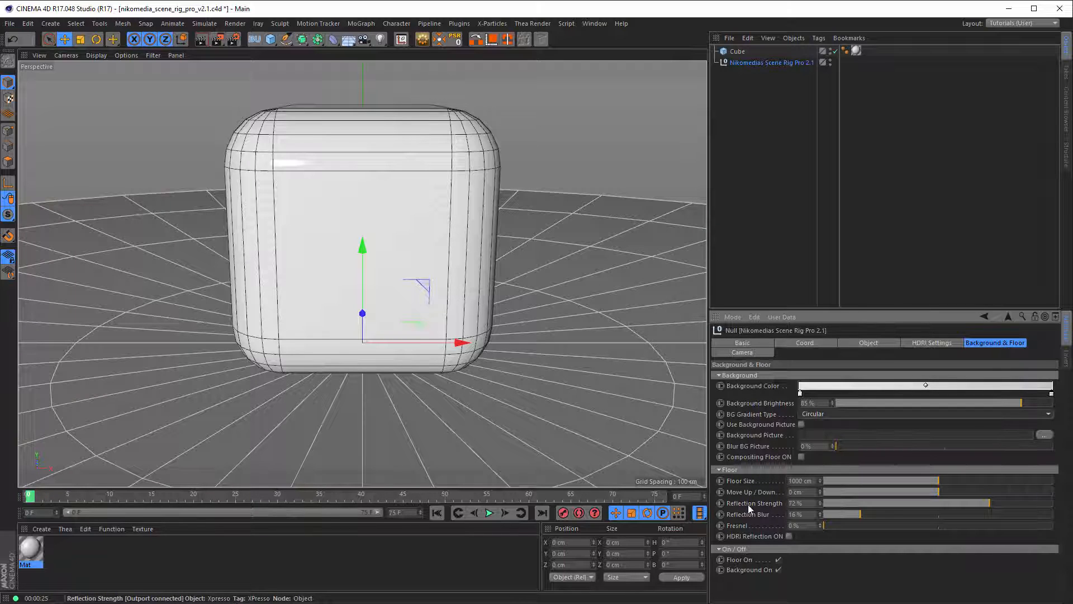
# Set the floor's Reflection Strength, Reflection Blur and Fresnel to 0%
pyautogui.moveTo(985, 504); pyautogui.dragTo(930, 525)
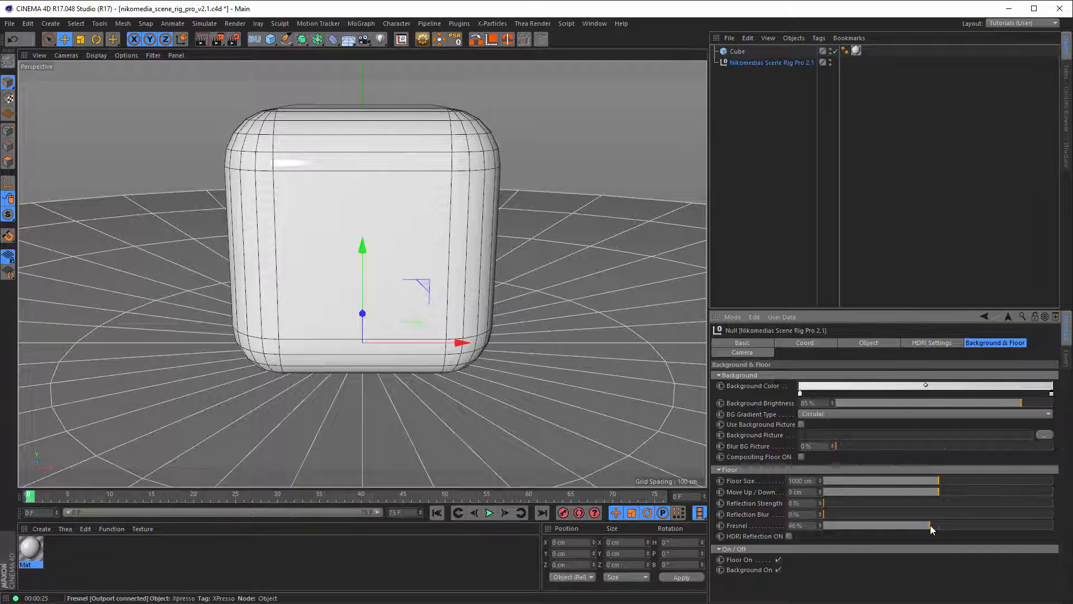
pyautogui.moveTo(930, 529); pyautogui.dragTo(770, 535)
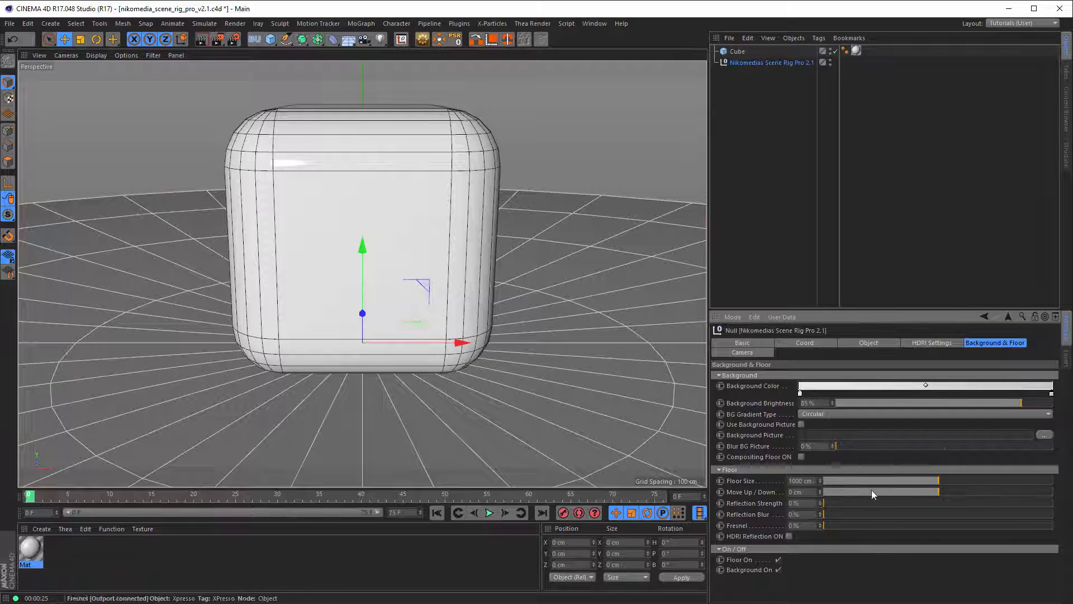
# Deactivate the rig camera, and add a separate camera that views the cube from a corner angle
pyautogui.click(749, 352)
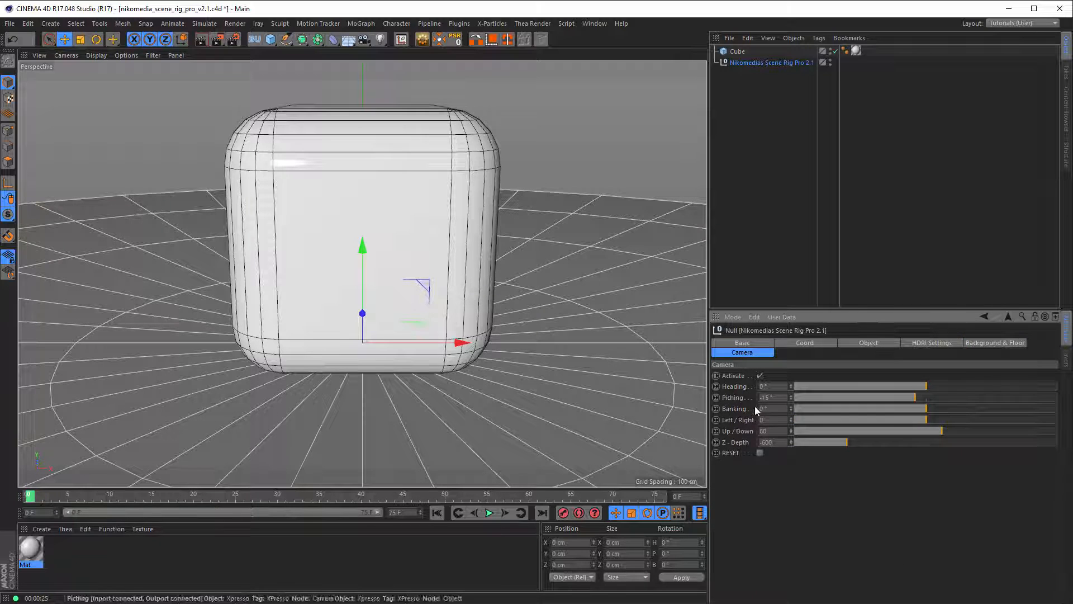
pyautogui.click(761, 377)
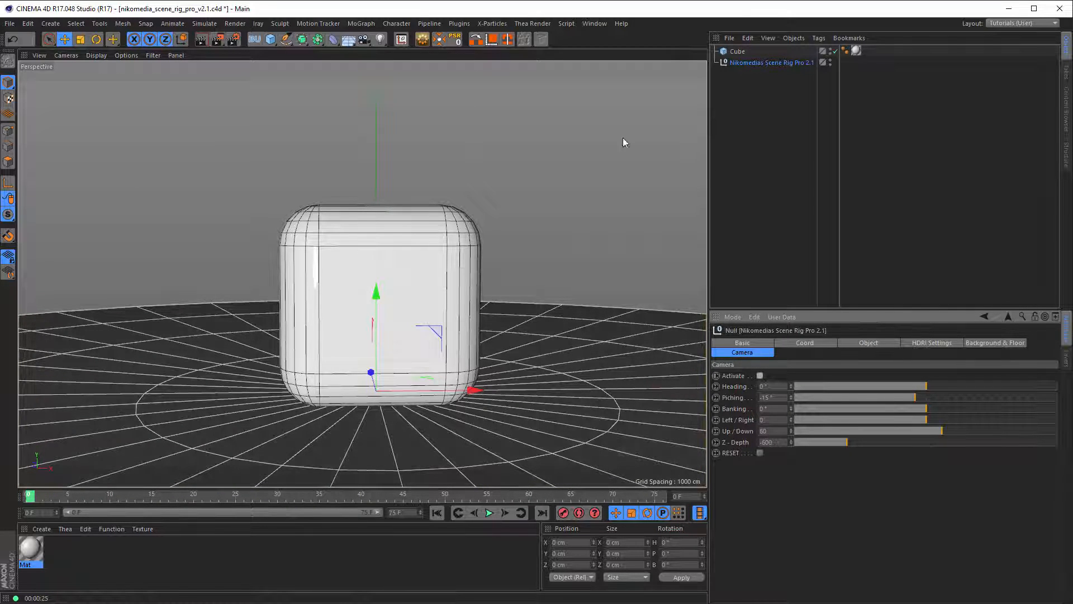
pyautogui.click(369, 40)
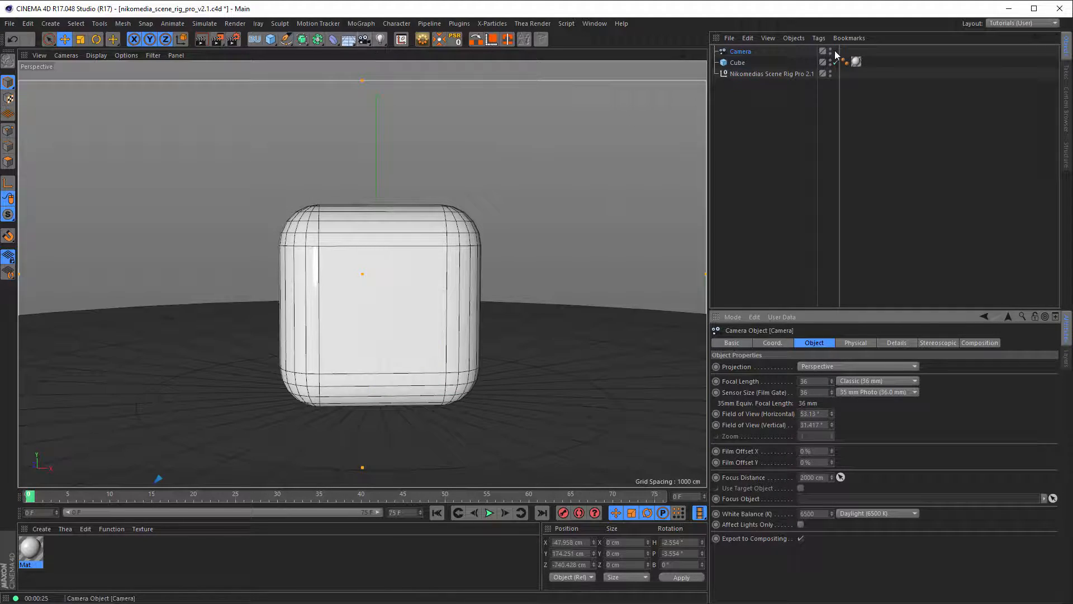
pyautogui.keyDown('alt'); pyautogui.moveTo(423, 270); pyautogui.dragTo(441, 315); pyautogui.keyUp('alt')
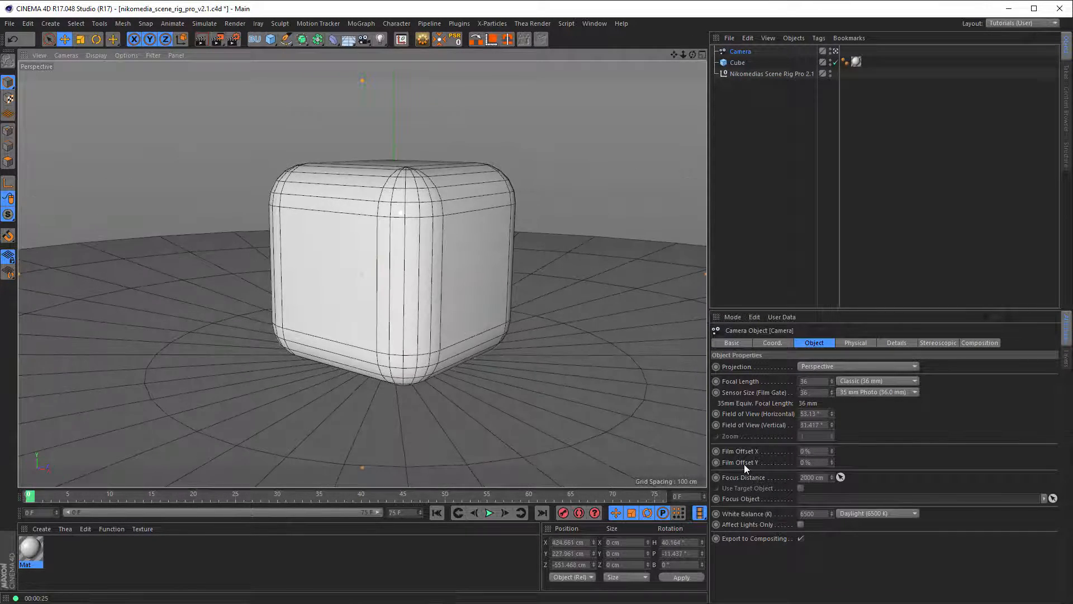
# Switch the view to the rig's built-in camera and back to the separately added camera
pyautogui.click(771, 74)
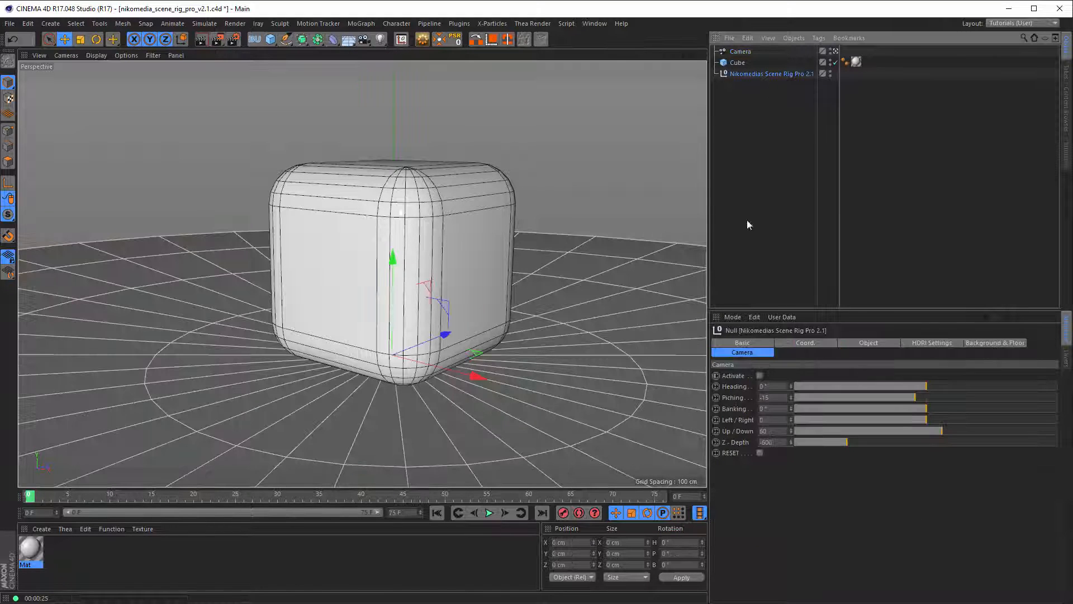
pyautogui.click(760, 375)
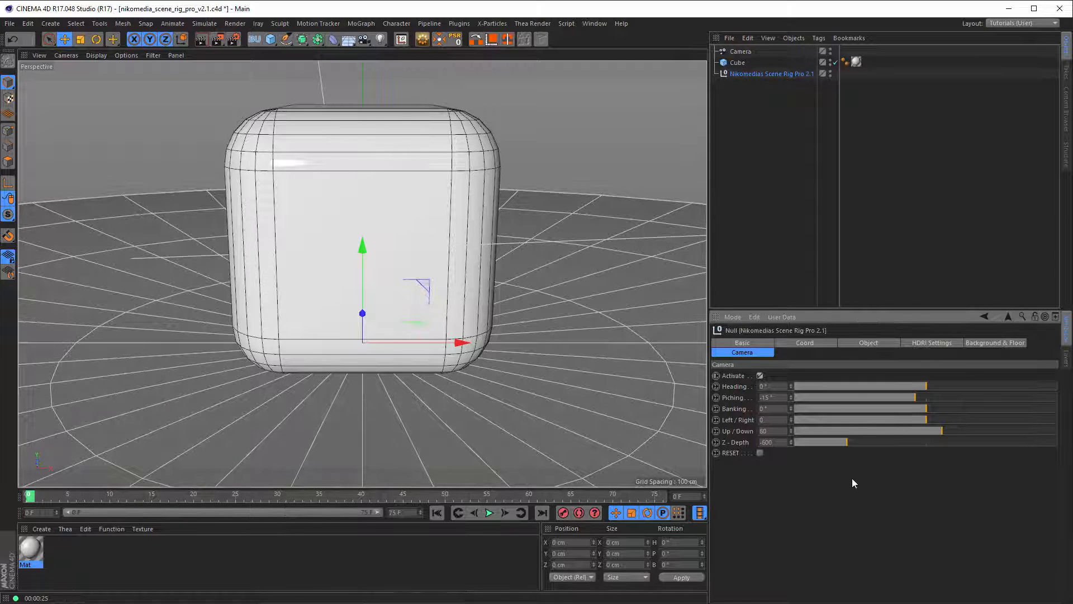
pyautogui.click(759, 376)
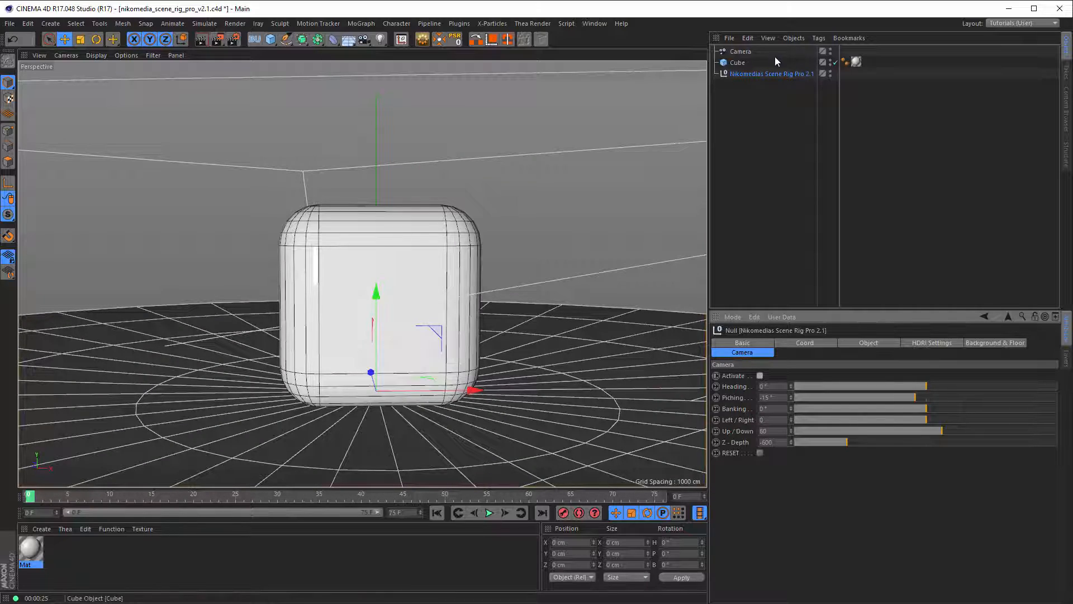
pyautogui.click(835, 51)
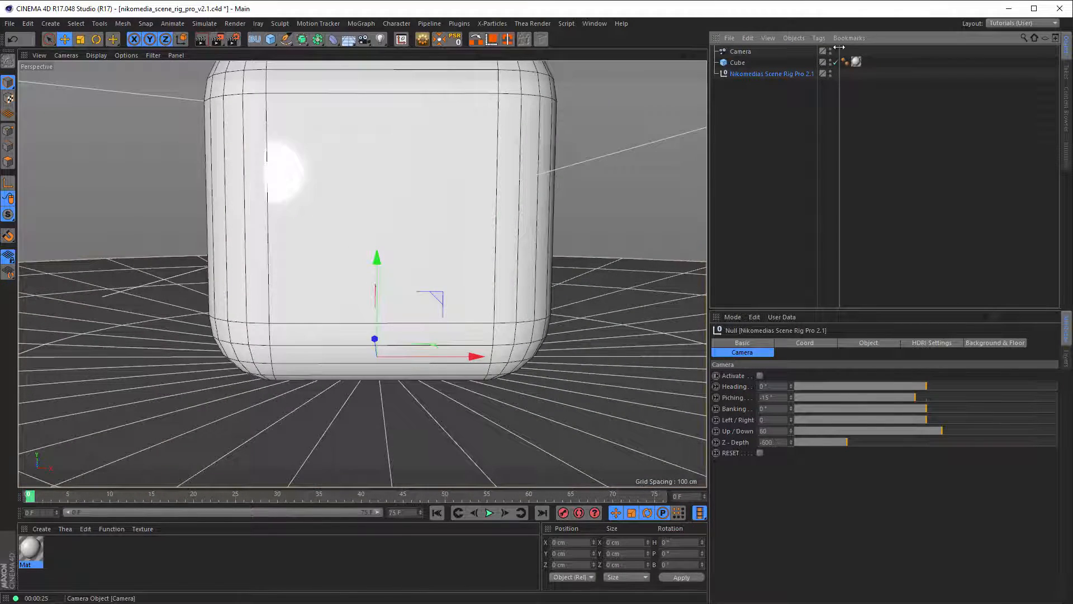
pyautogui.click(835, 51)
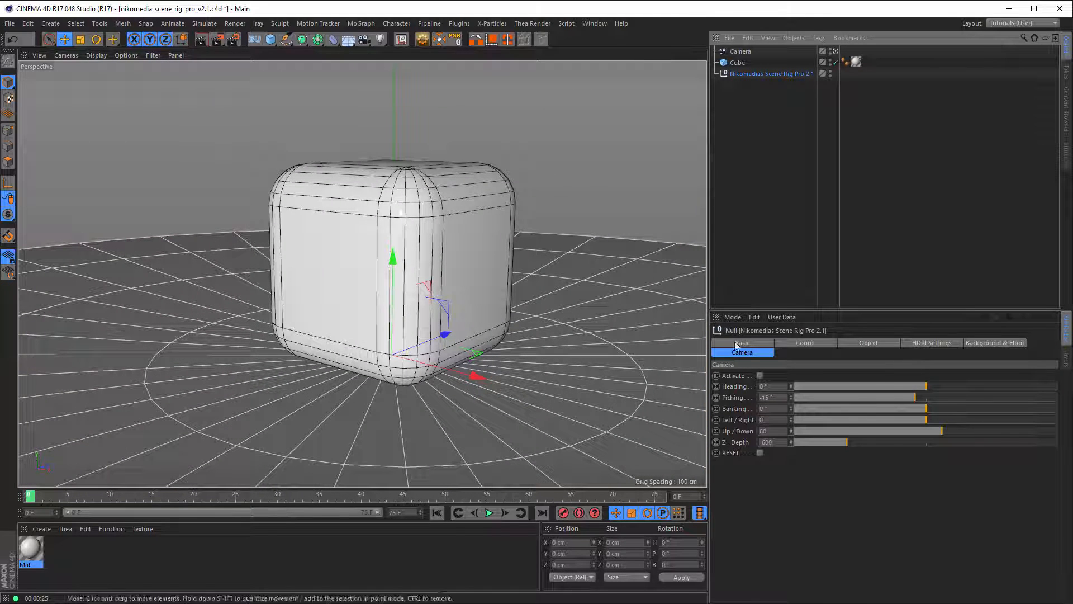
# Delete the separately added camera and frame the cube from a corner angle in the viewport
pyautogui.click(744, 53)
pyautogui.press('Delete')
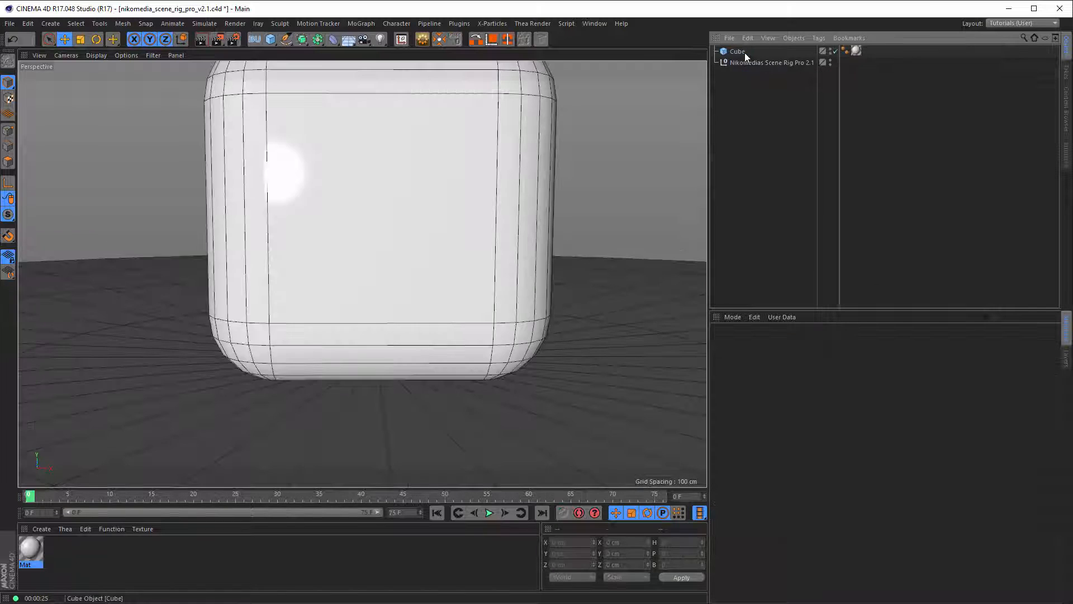
pyautogui.keyDown('alt'); pyautogui.moveTo(484, 210); pyautogui.dragTo(413, 231, button='right'); pyautogui.keyUp('alt')
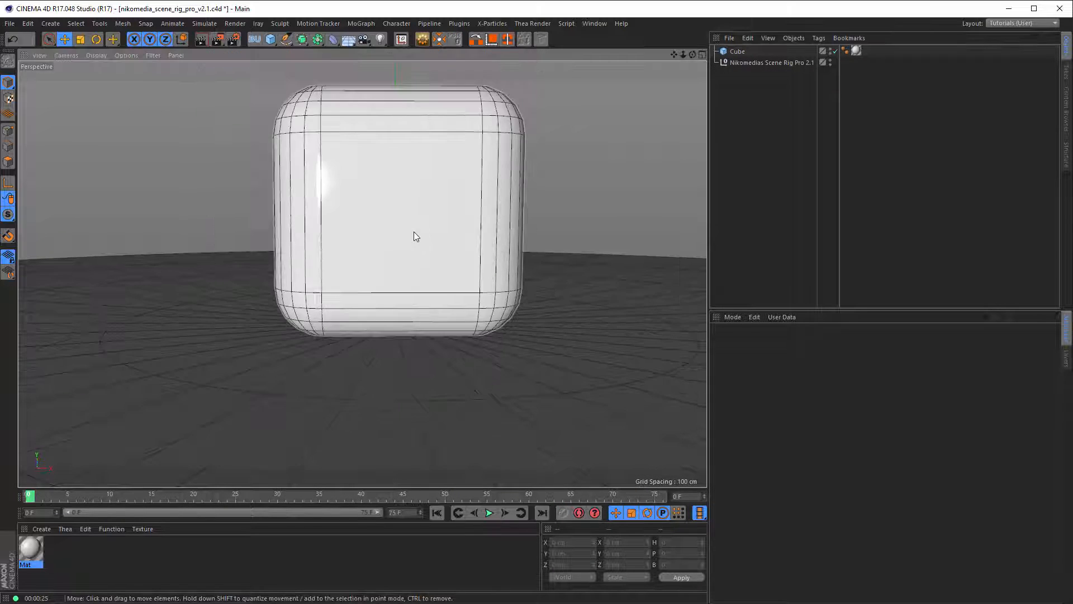
pyautogui.keyDown('alt'); pyautogui.moveTo(414, 234); pyautogui.dragTo(387, 312, button='middle'); pyautogui.keyUp('alt')
pyautogui.keyDown('alt'); pyautogui.moveTo(387, 312); pyautogui.dragTo(526, 333); pyautogui.keyUp('alt')
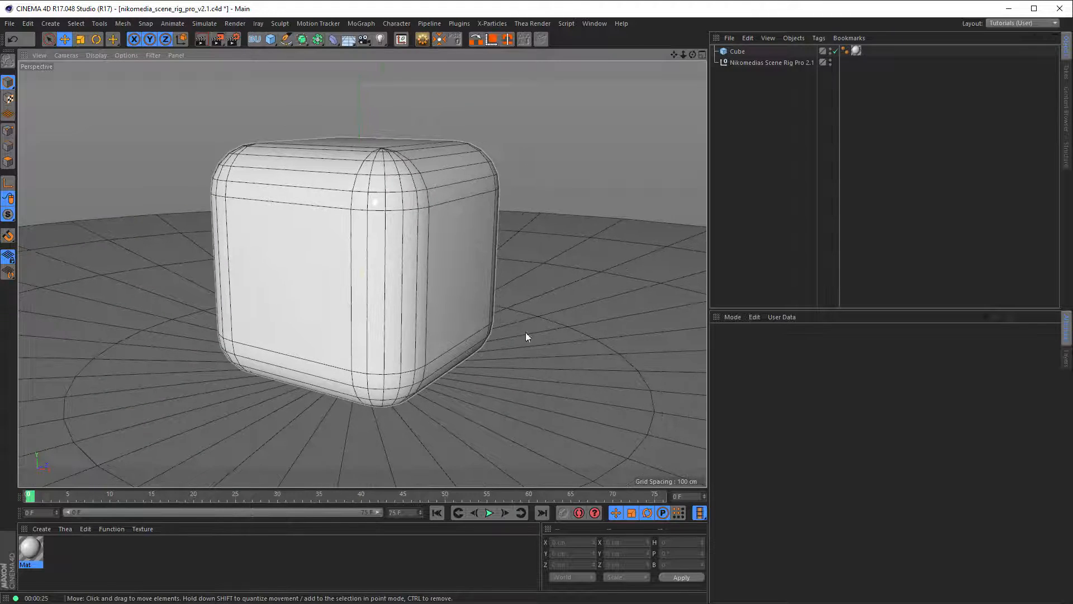
# Display the scene rig's HDRI settings and turn the view toward the cube's front face
pyautogui.click(771, 63)
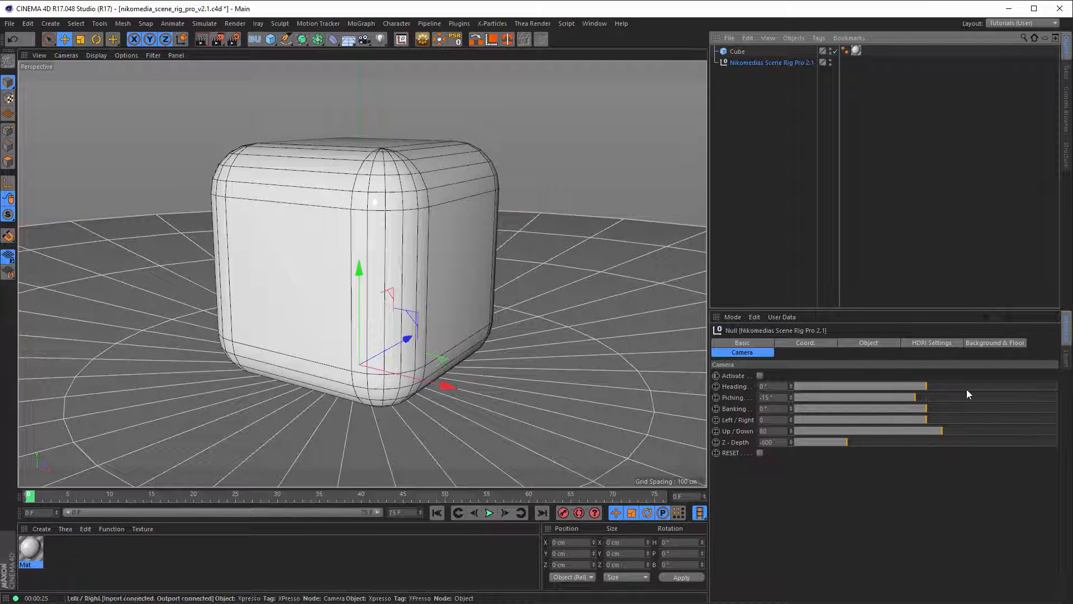
pyautogui.click(932, 342)
pyautogui.click(873, 347)
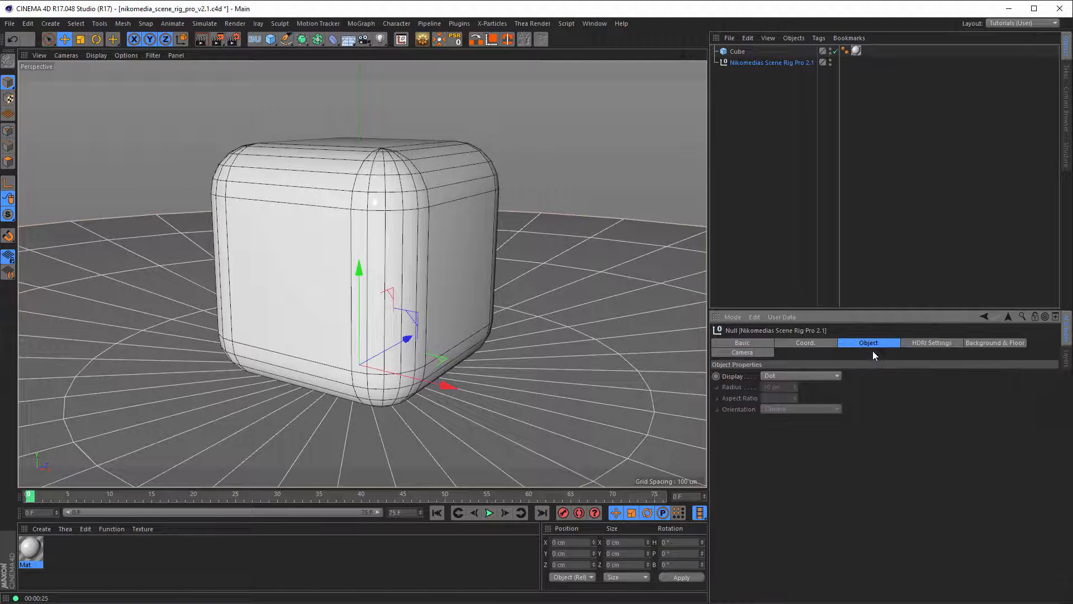
pyautogui.click(916, 341)
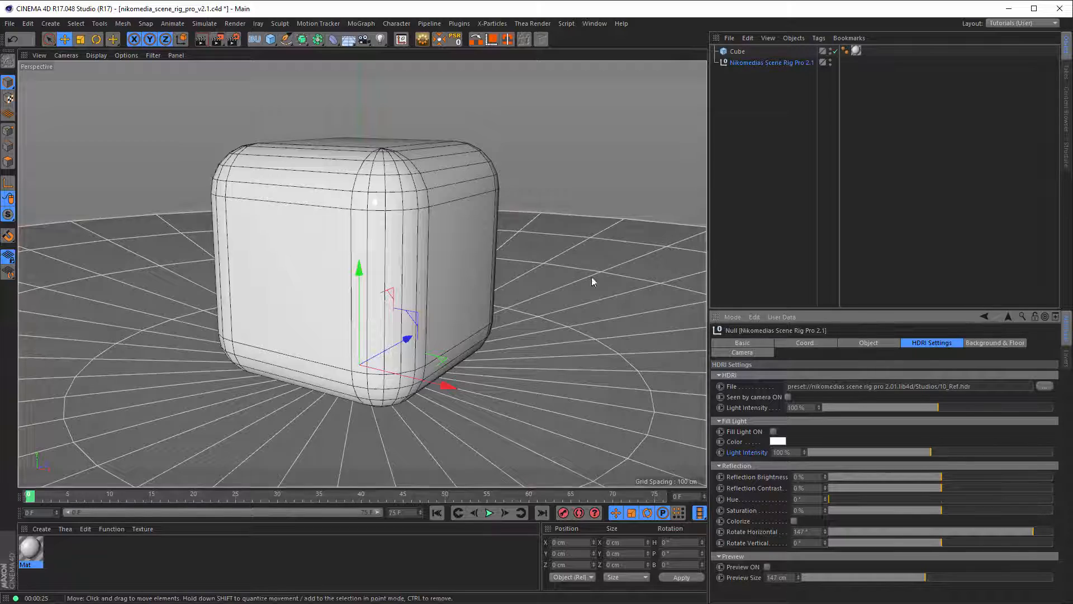
pyautogui.keyDown('alt'); pyautogui.moveTo(380, 254); pyautogui.dragTo(439, 242); pyautogui.keyUp('alt')
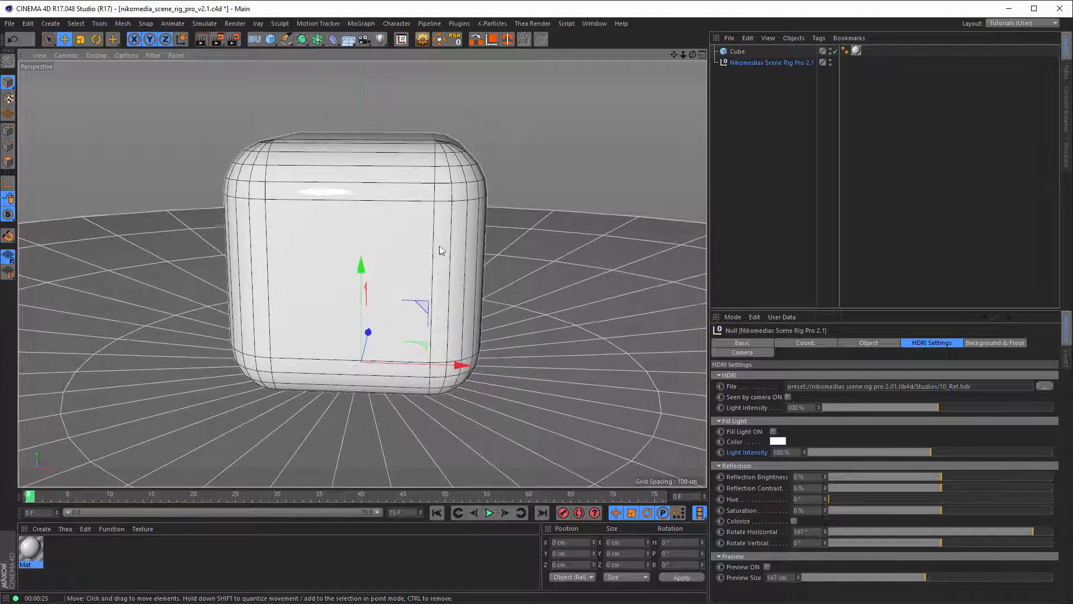
# Delete the cube and its material Mat from the scene
pyautogui.click(739, 52)
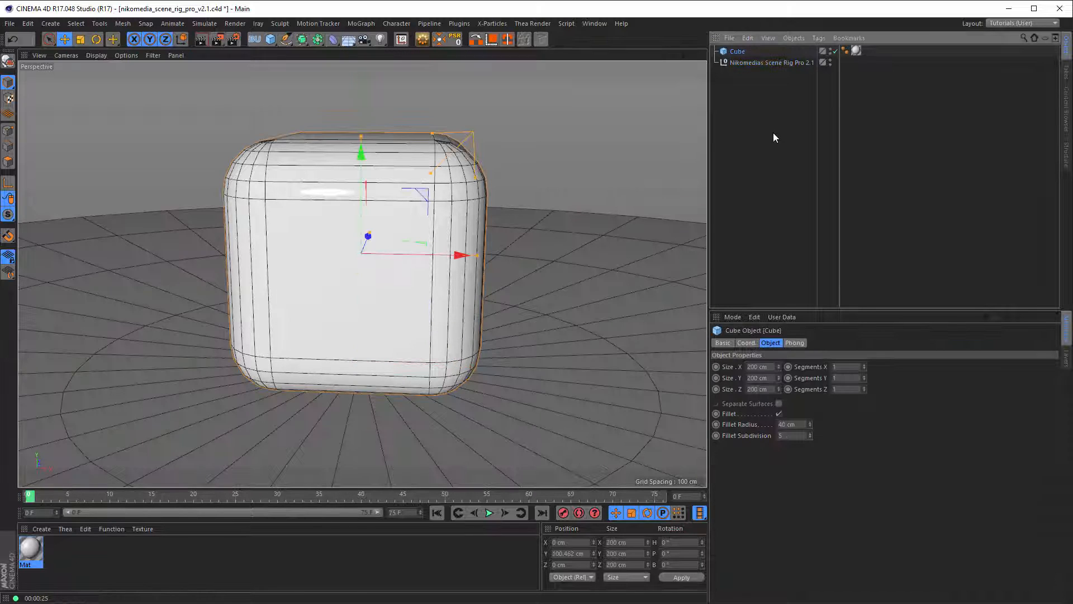
pyautogui.press('Delete')
pyautogui.click(790, 51)
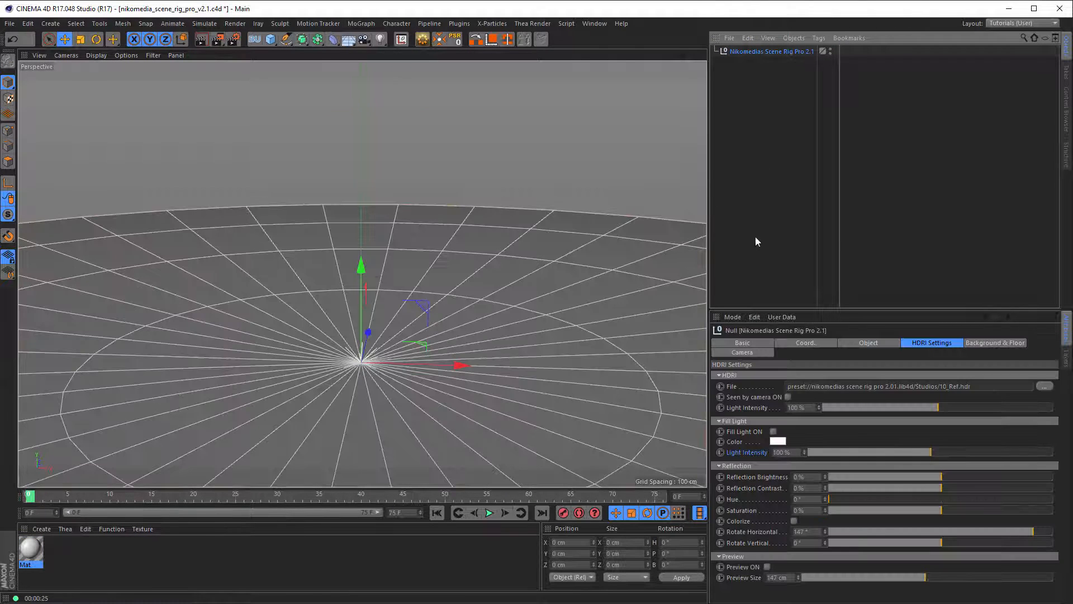
pyautogui.click(29, 553)
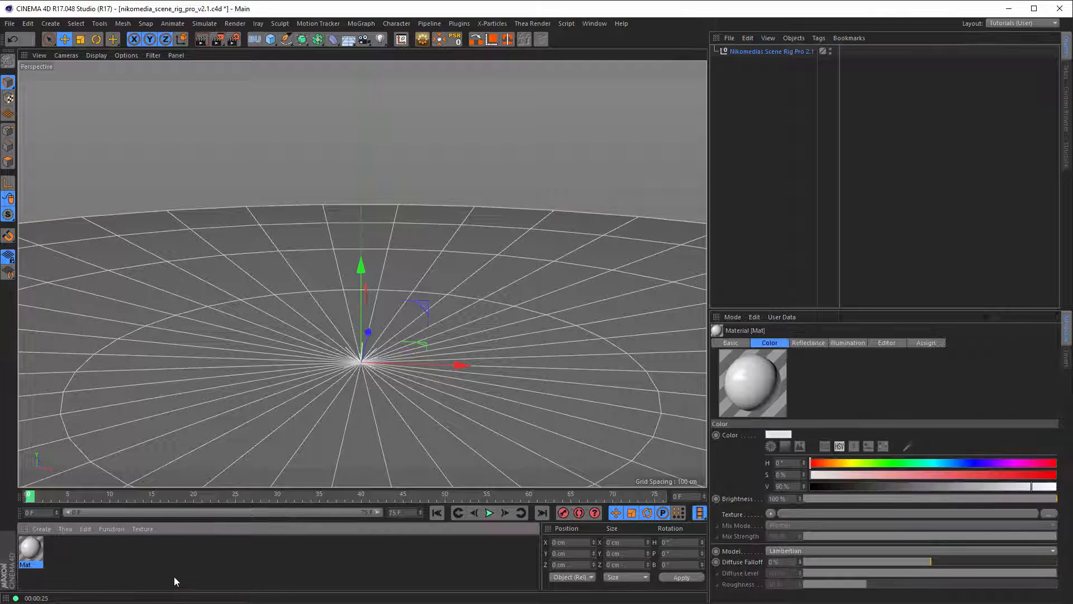
pyautogui.press('Delete')
# Show the Scene layer in the managers, view its materials and inspect the objects inside the rig's Hide null
pyautogui.click(760, 52)
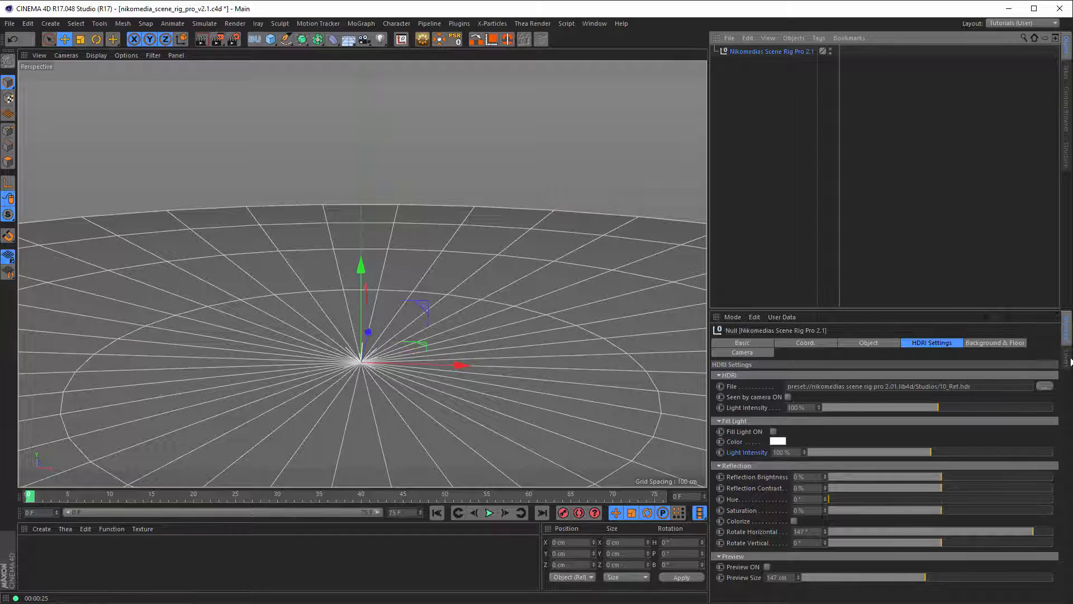
pyautogui.click(1068, 361)
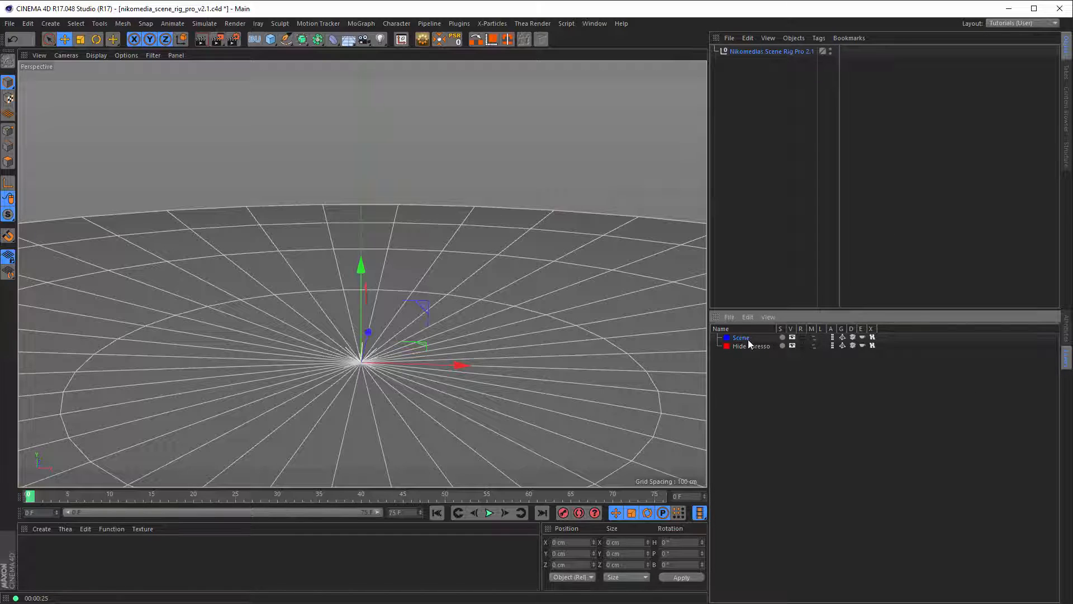
pyautogui.click(813, 337)
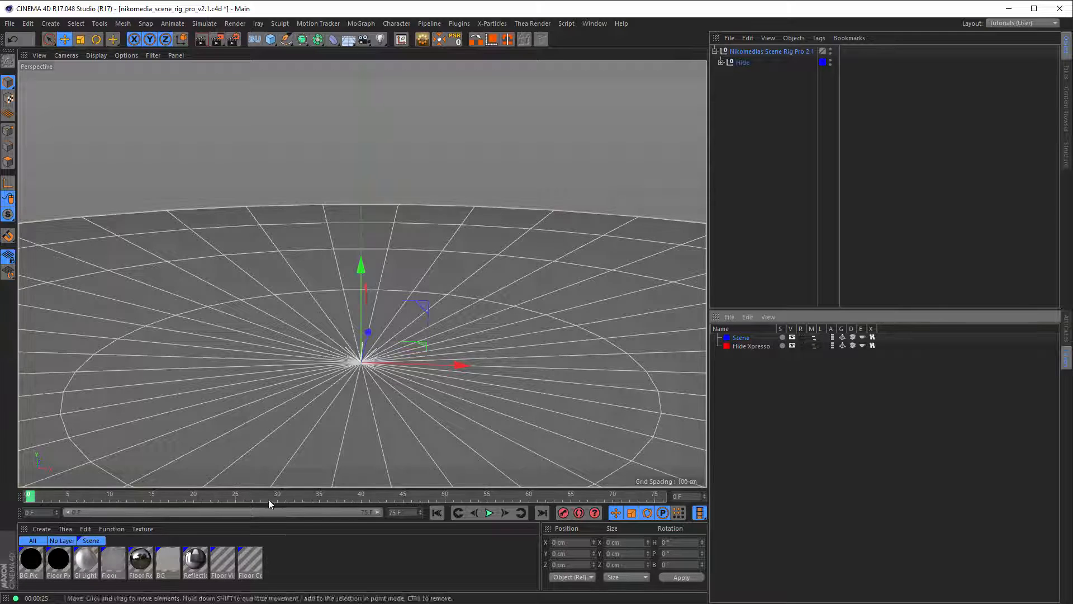
pyautogui.click(92, 540)
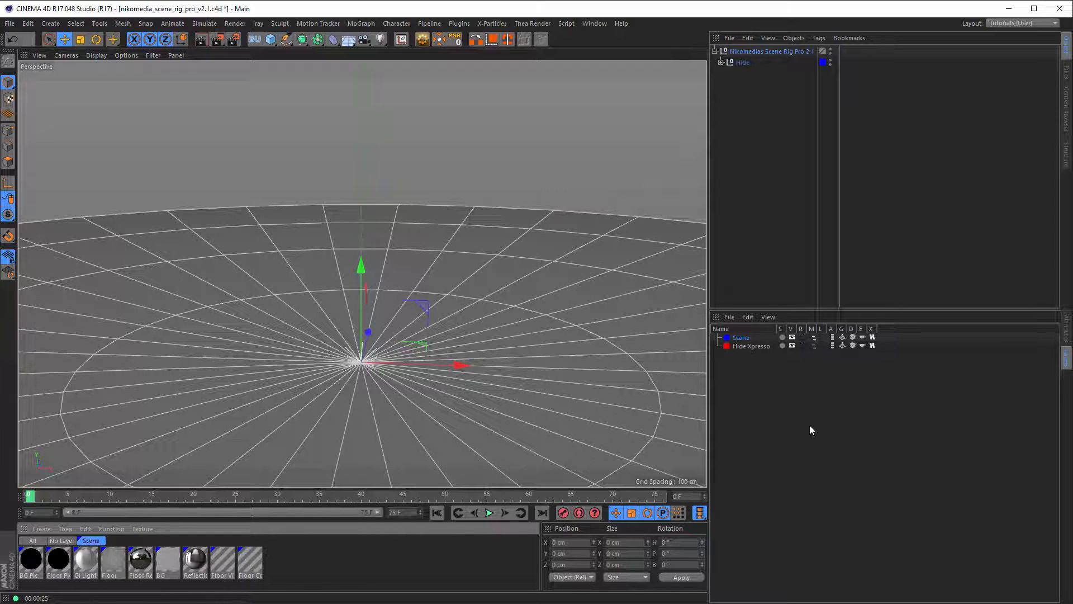
pyautogui.click(720, 62)
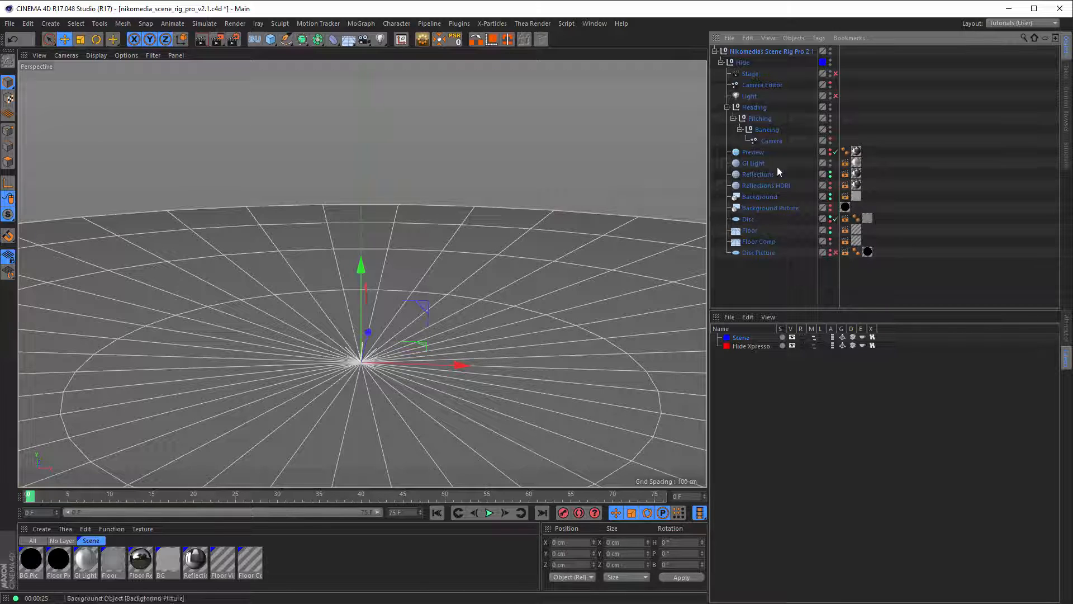
pyautogui.click(714, 51)
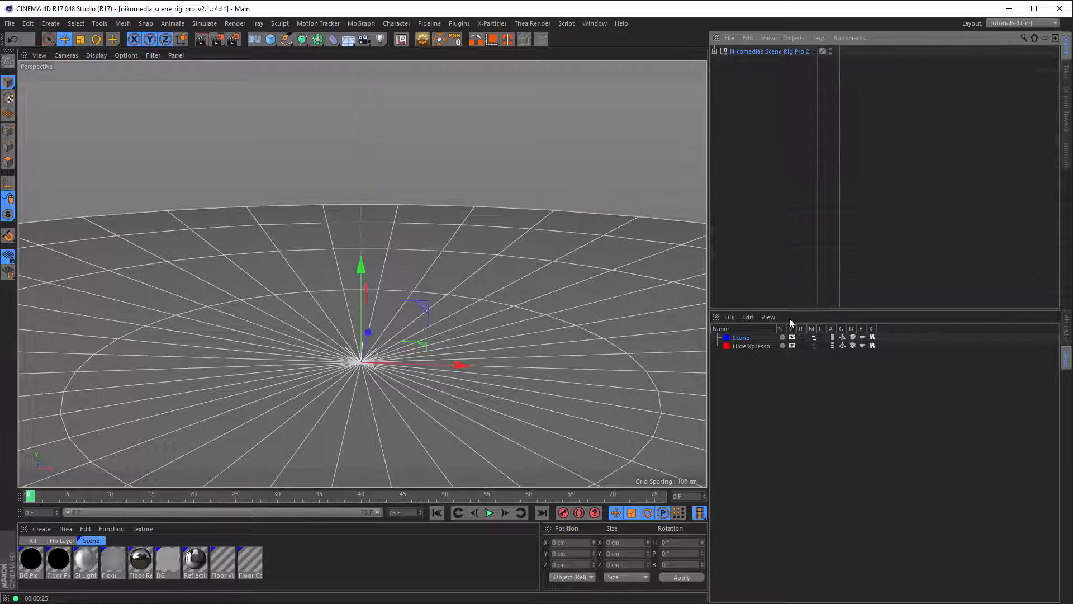
# Show the Hide Xpresso layer's object and open its XPresso network in an enlarged editor window
pyautogui.click(813, 346)
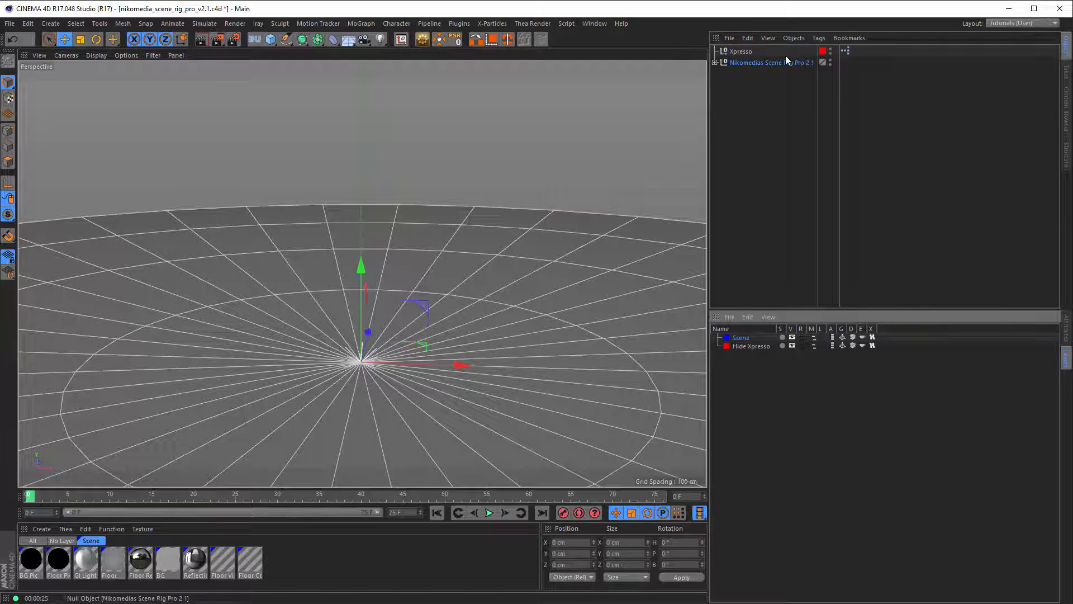
pyautogui.click(846, 52)
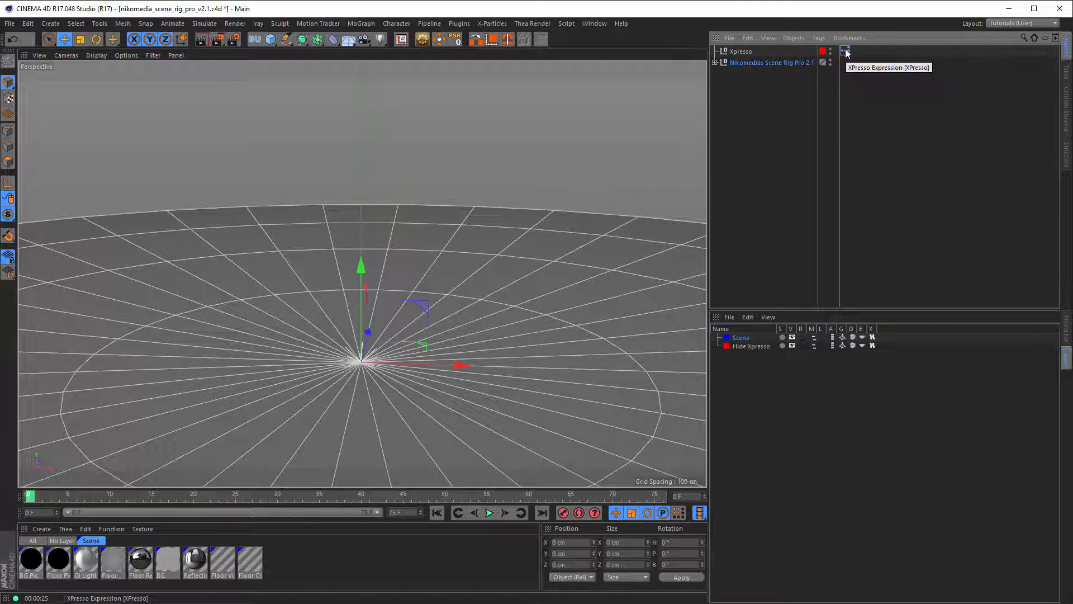
pyautogui.doubleClick(846, 52)
pyautogui.moveTo(148, 77); pyautogui.dragTo(448, 46)
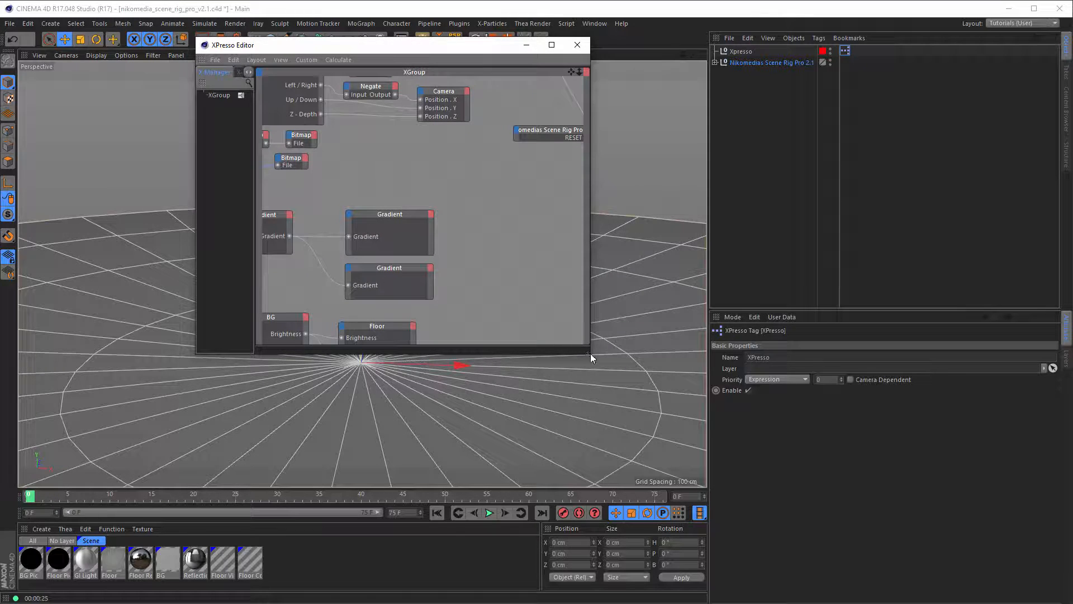
pyautogui.moveTo(593, 353); pyautogui.dragTo(1007, 557)
pyautogui.moveTo(518, 57); pyautogui.dragTo(414, 44)
# Examine how the rig's controls connect to its objects and materials across the XPresso node network, then close the editor
pyautogui.scroll(-1, 529, 306)
pyautogui.scroll(-5, 529, 306)
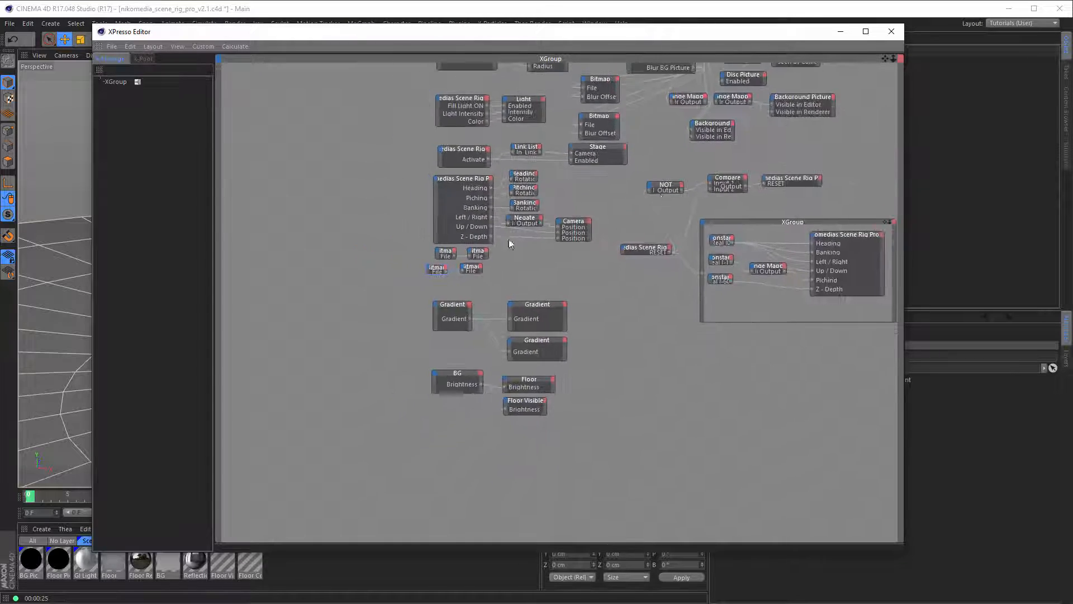
pyautogui.scroll(-2, 529, 305)
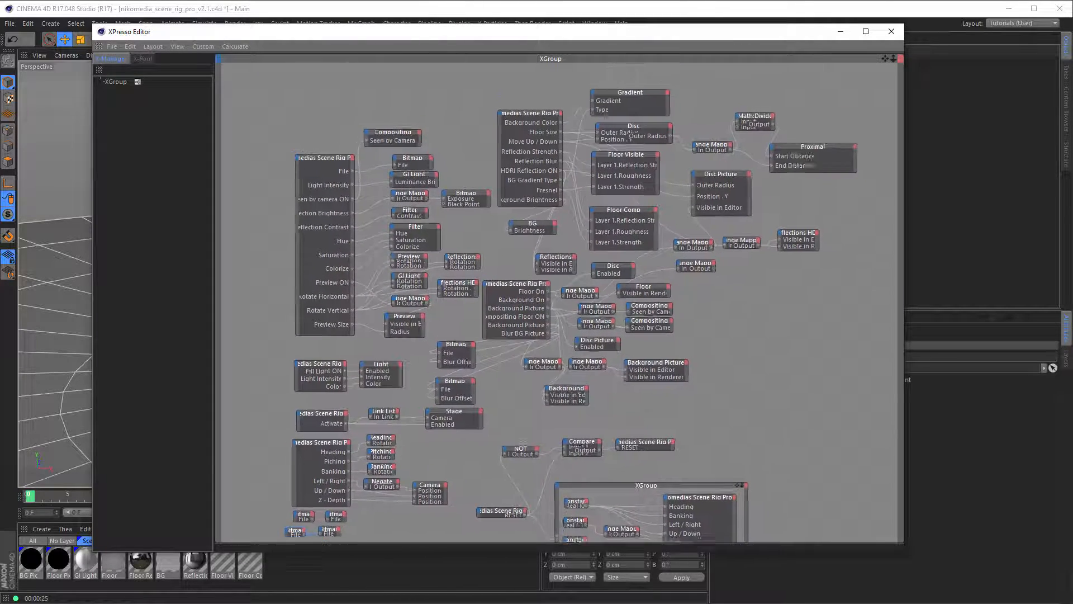
pyautogui.scroll(-3, 554, 297)
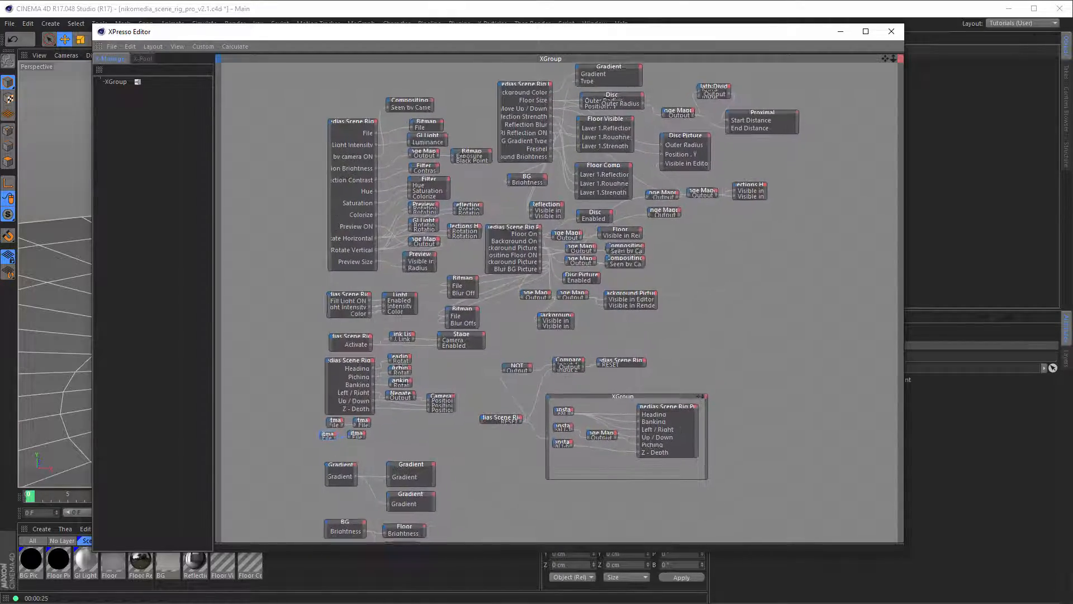
pyautogui.scroll(3, 545, 296)
pyautogui.scroll(2, 544, 296)
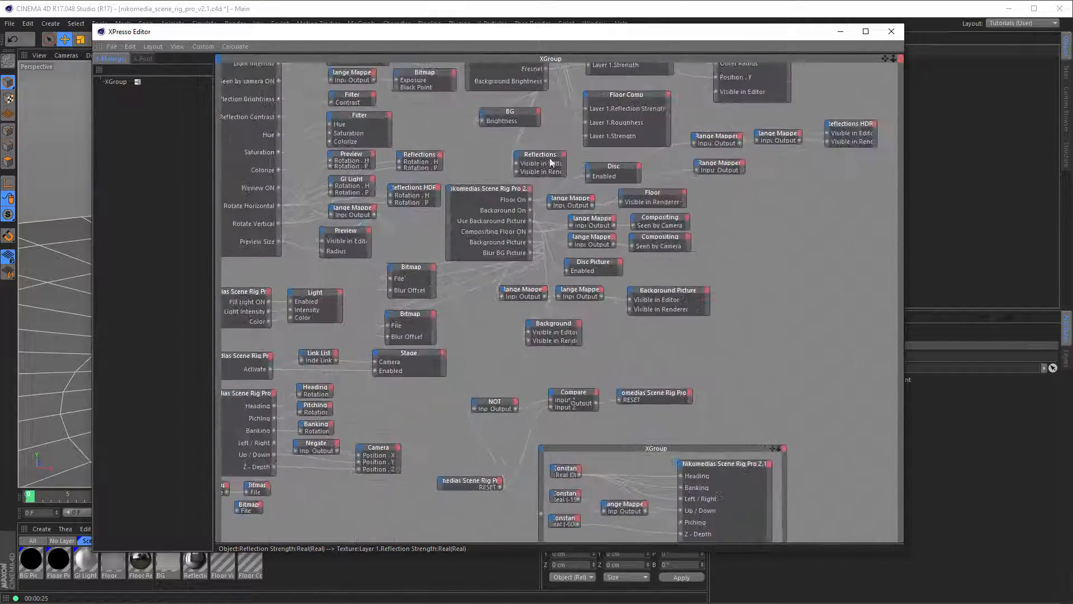
pyautogui.keyDown('alt'); pyautogui.moveTo(563, 169); pyautogui.dragTo(628, 156, button='middle'); pyautogui.keyUp('alt')
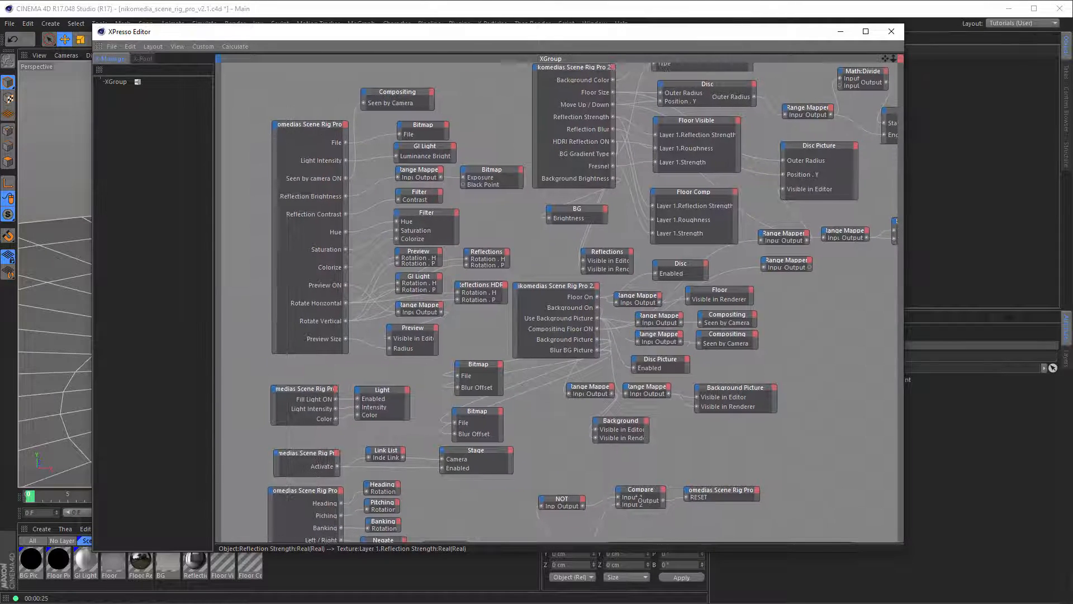
pyautogui.keyDown('alt'); pyautogui.moveTo(563, 169); pyautogui.dragTo(548, 169, button='right'); pyautogui.keyUp('alt')
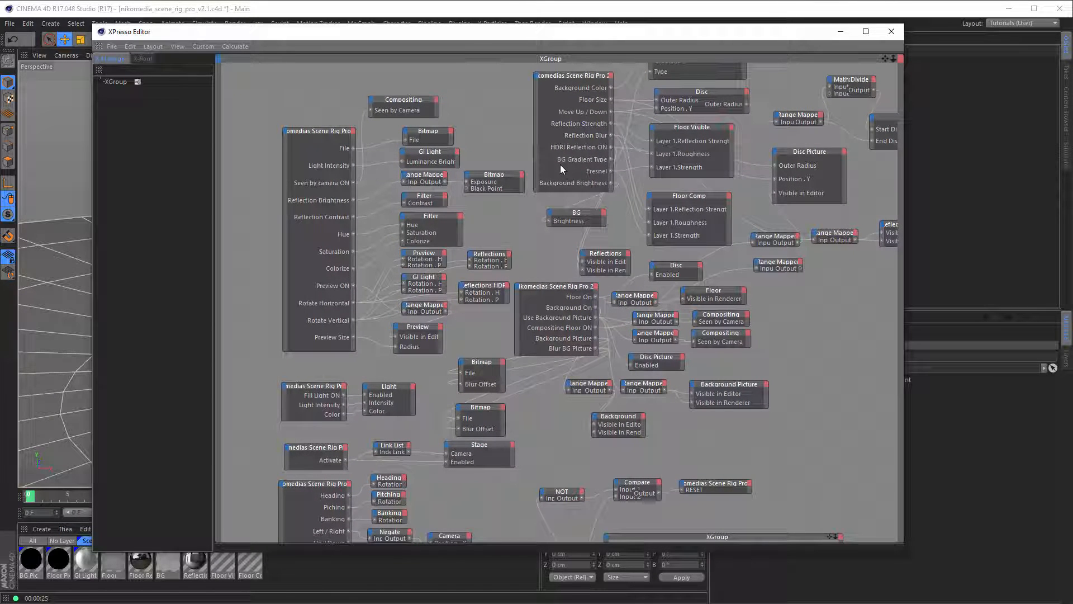
pyautogui.scroll(-1, 608, 212)
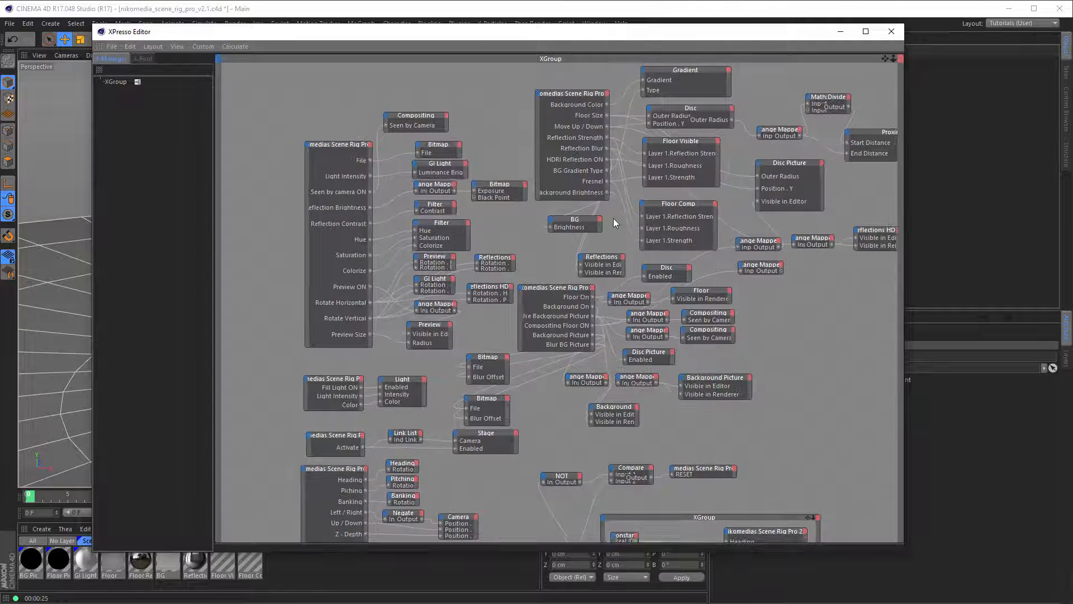
pyautogui.keyDown('alt'); pyautogui.moveTo(594, 211); pyautogui.dragTo(539, 170, button='middle'); pyautogui.keyUp('alt')
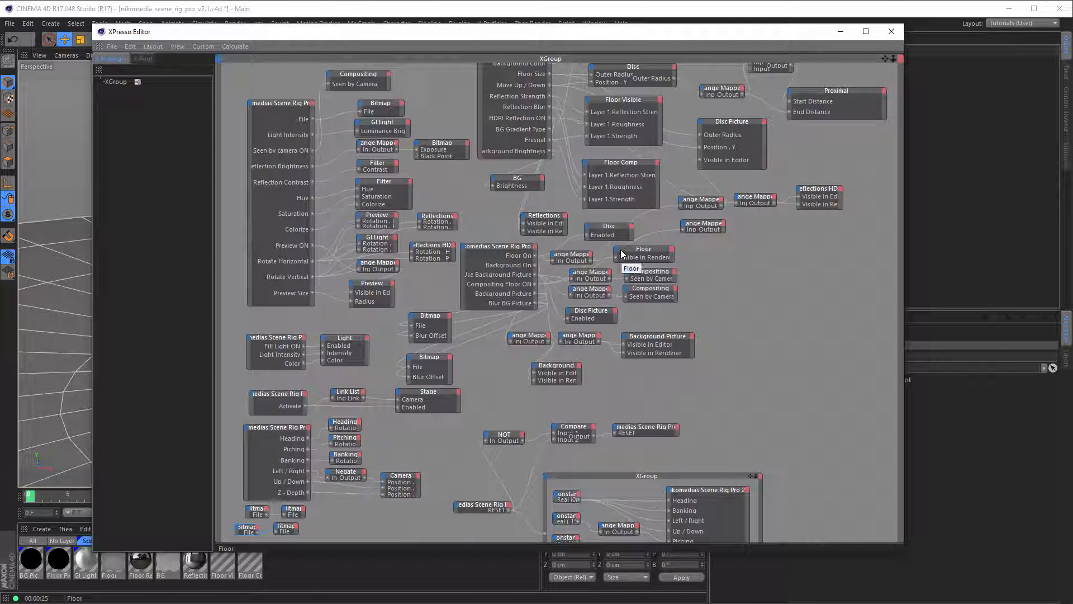
pyautogui.keyDown('alt'); pyautogui.moveTo(570, 207); pyautogui.dragTo(586, 225, button='middle'); pyautogui.keyUp('alt')
pyautogui.keyDown('alt'); pyautogui.moveTo(583, 234); pyautogui.dragTo(608, 238, button='right'); pyautogui.keyUp('alt')
pyautogui.keyDown('alt'); pyautogui.moveTo(609, 241); pyautogui.dragTo(589, 249, button='middle'); pyautogui.keyUp('alt')
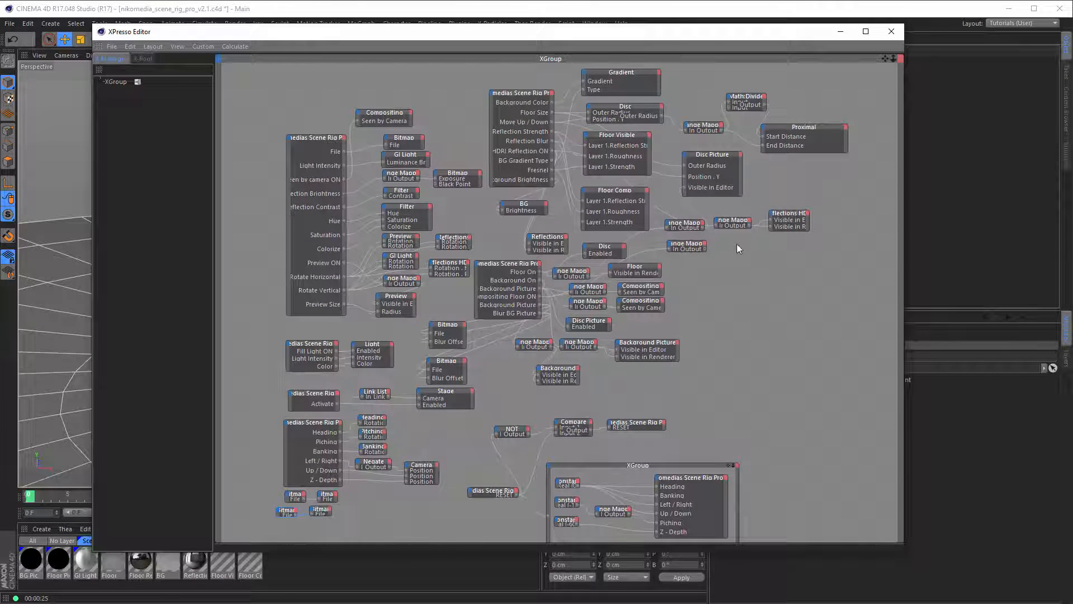
pyautogui.click(888, 33)
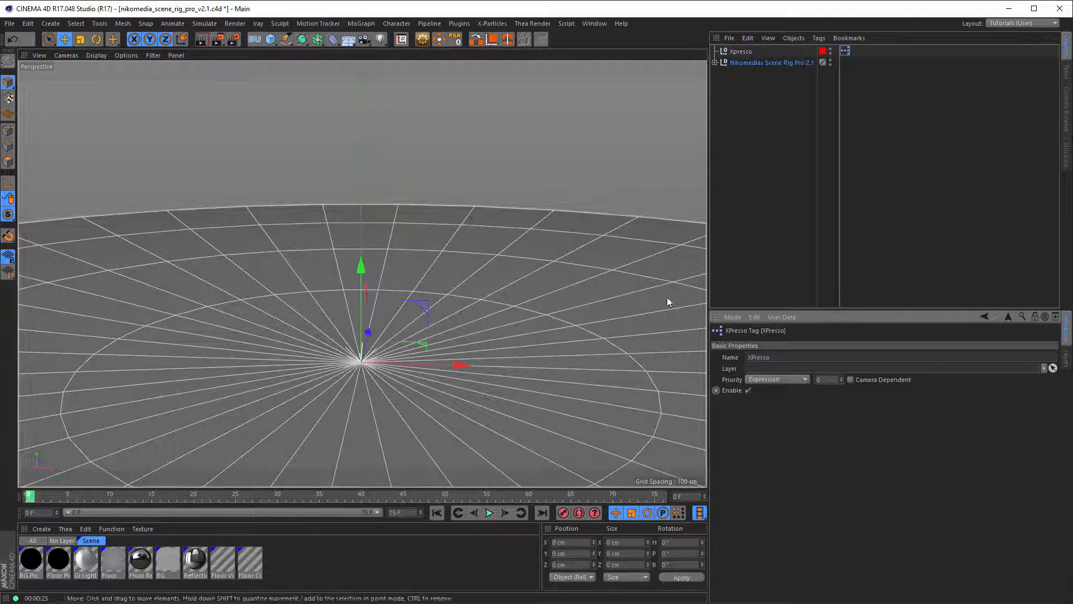
# Collapse the Hide null, hide the Scene and Hide Xpresso layers from the managers, and redisplay the rig's HDRI settings
pyautogui.click(715, 63)
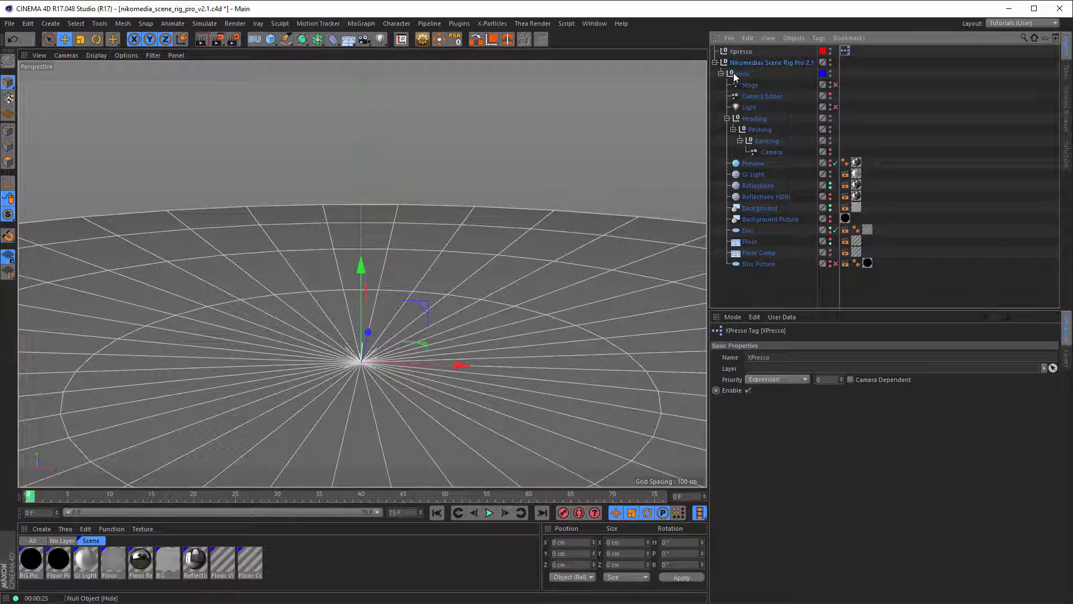
pyautogui.click(721, 73)
pyautogui.click(748, 64)
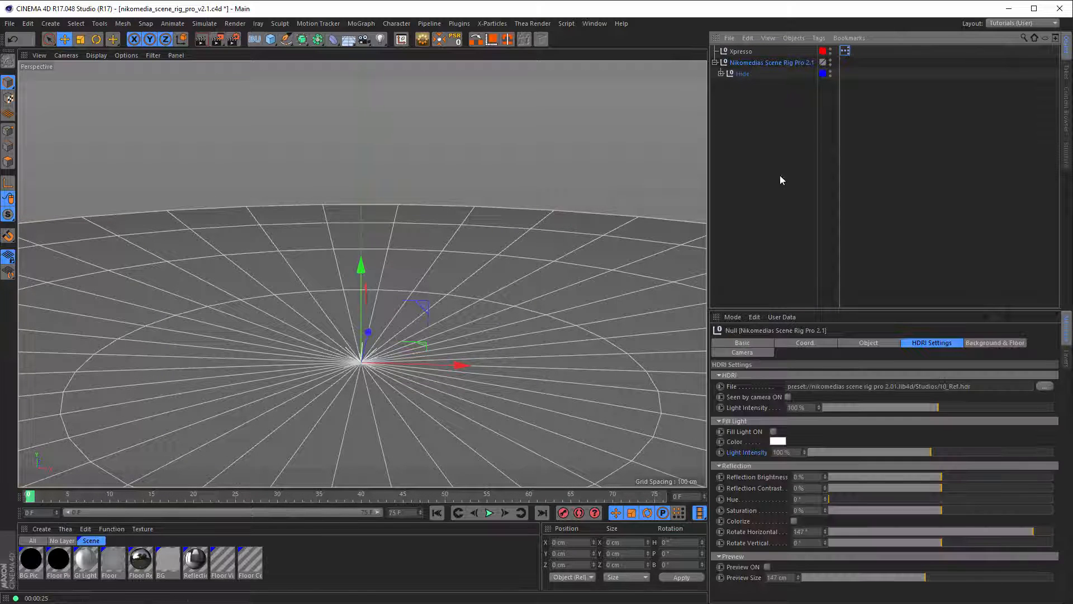
pyautogui.click(1066, 360)
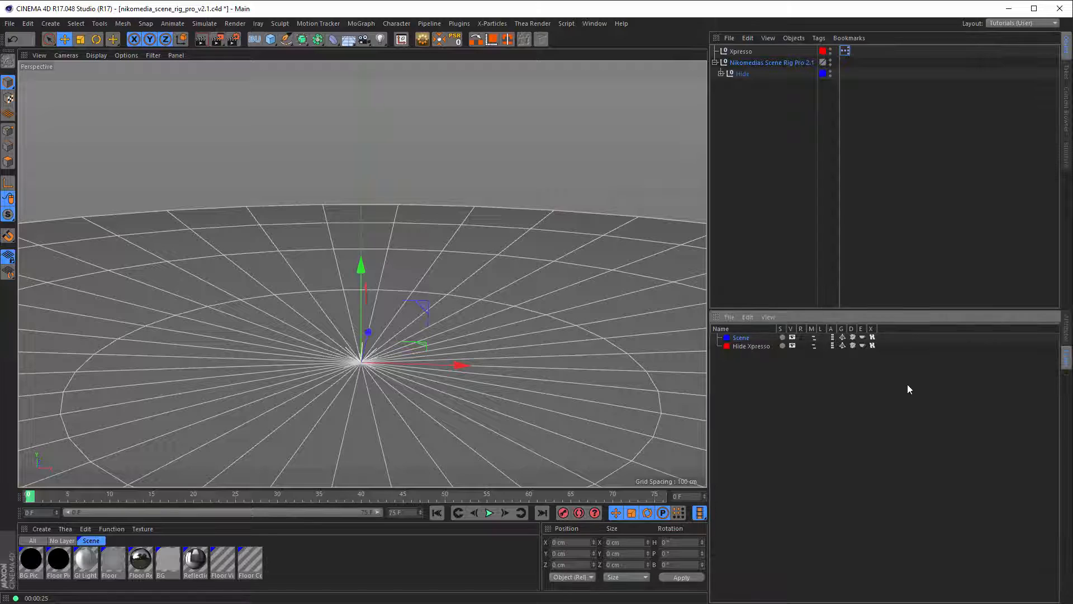
pyautogui.click(814, 346)
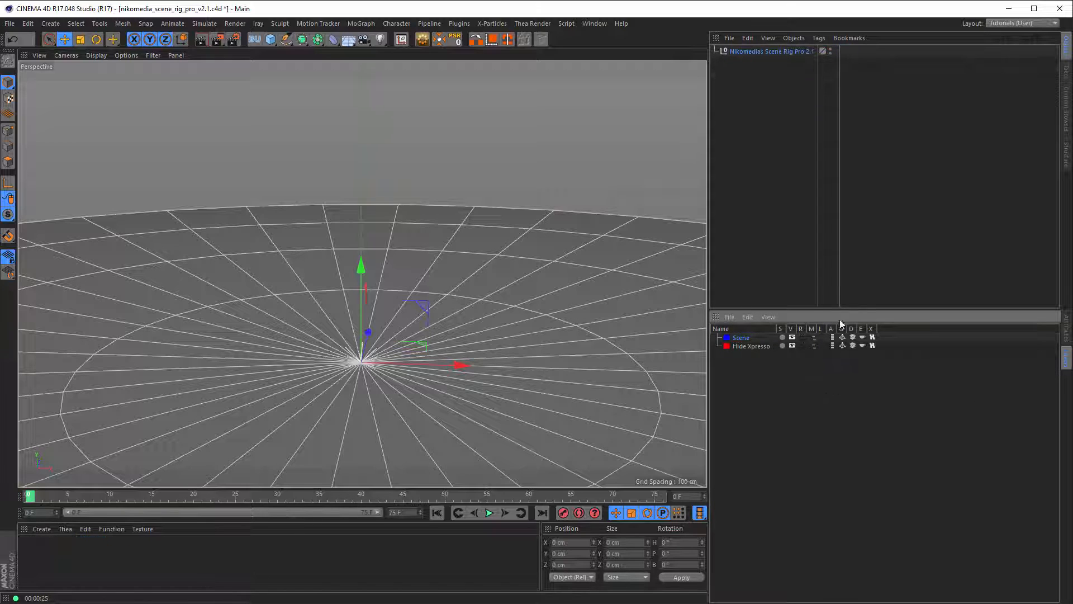
pyautogui.click(768, 51)
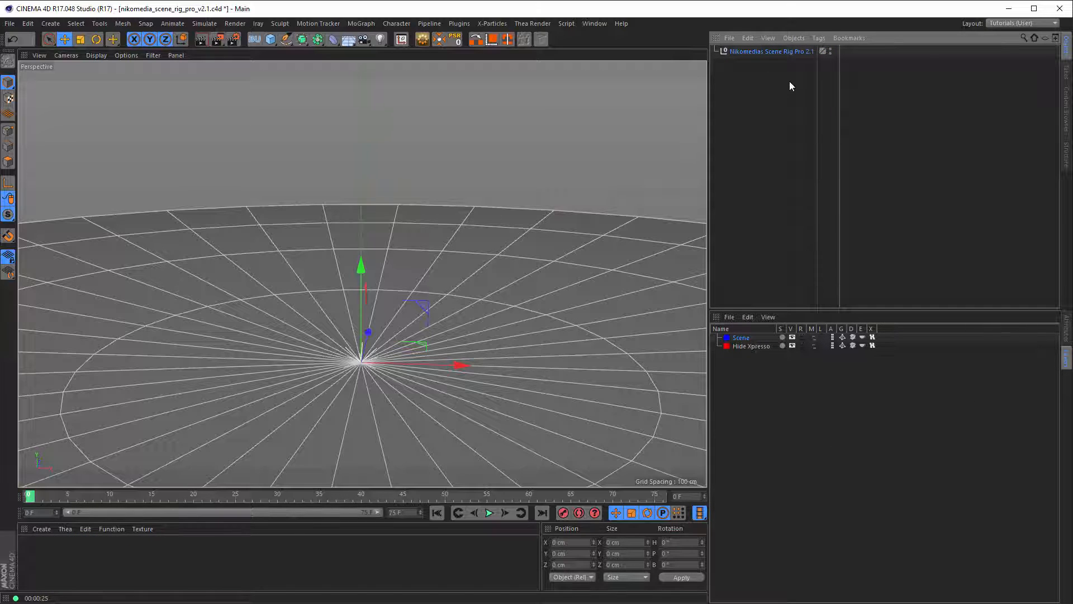
pyautogui.click(1066, 332)
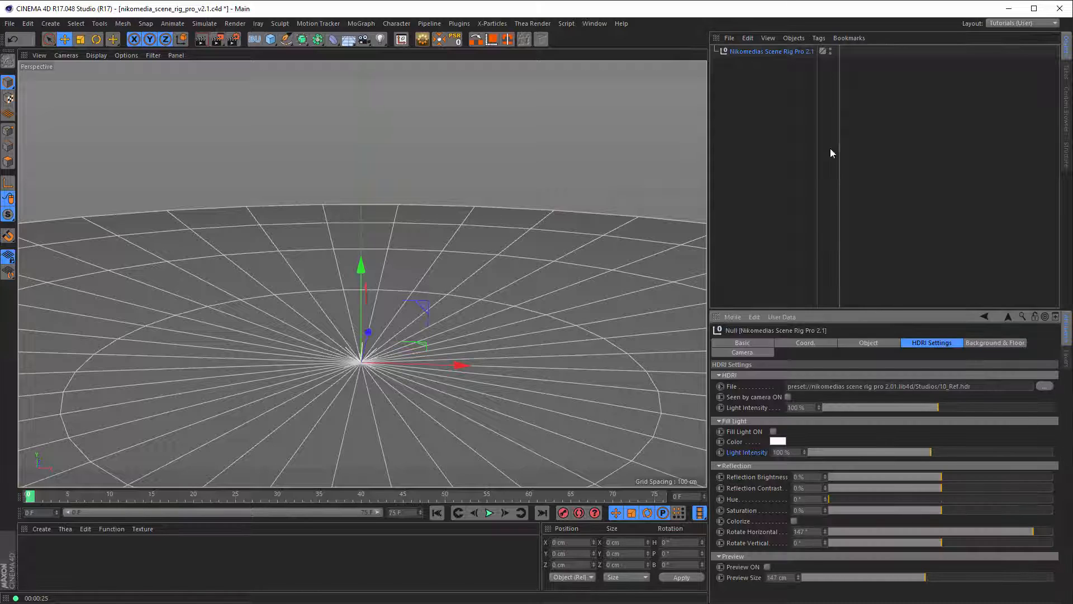